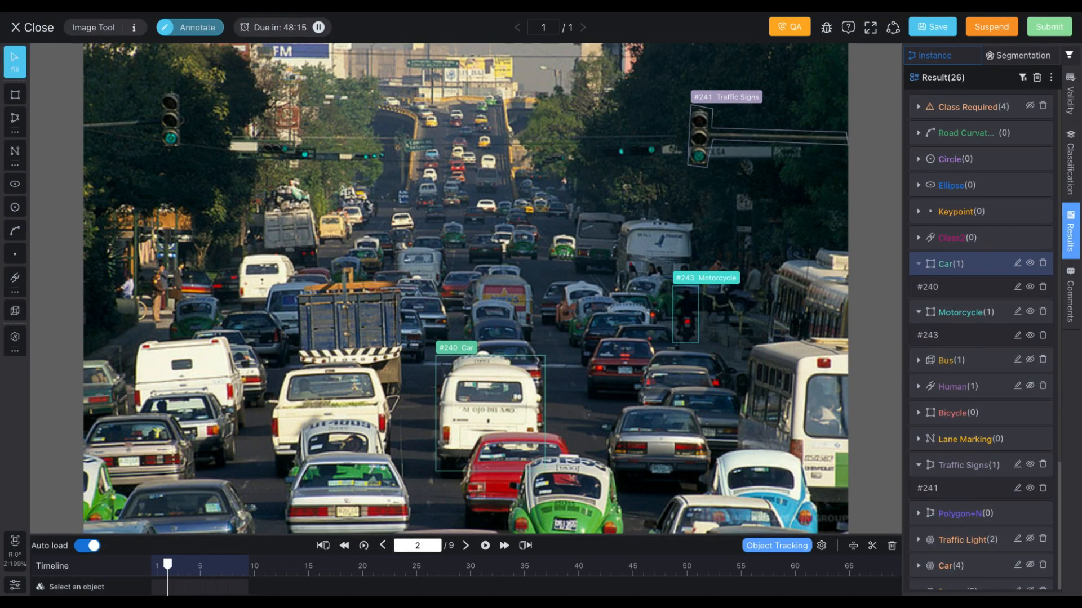
Step: Pan the traffic image and zoom in and back out to inspect it
mouse_move(593, 300)
mouse_down()
mouse_move(522, 295)
mouse_move(649, 294)
mouse_move(609, 299)
mouse_up()
scroll(608, 300, up, 5)
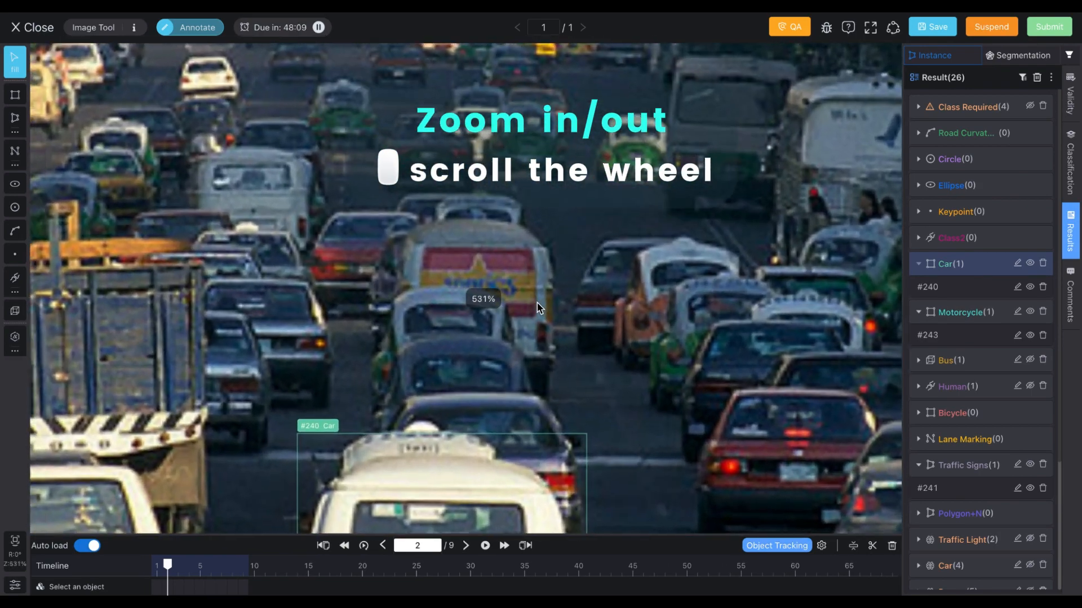
scroll(538, 307, down, 5)
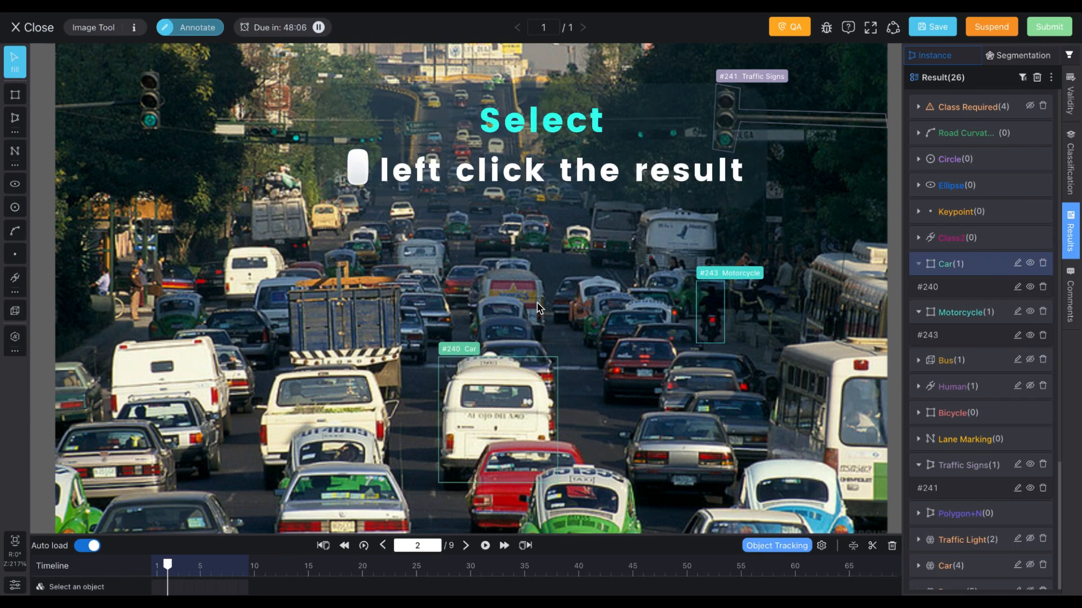
Step: Select the car, motorcycle and traffic-sign results in turn and recenter the view on the selected car
click(485, 390)
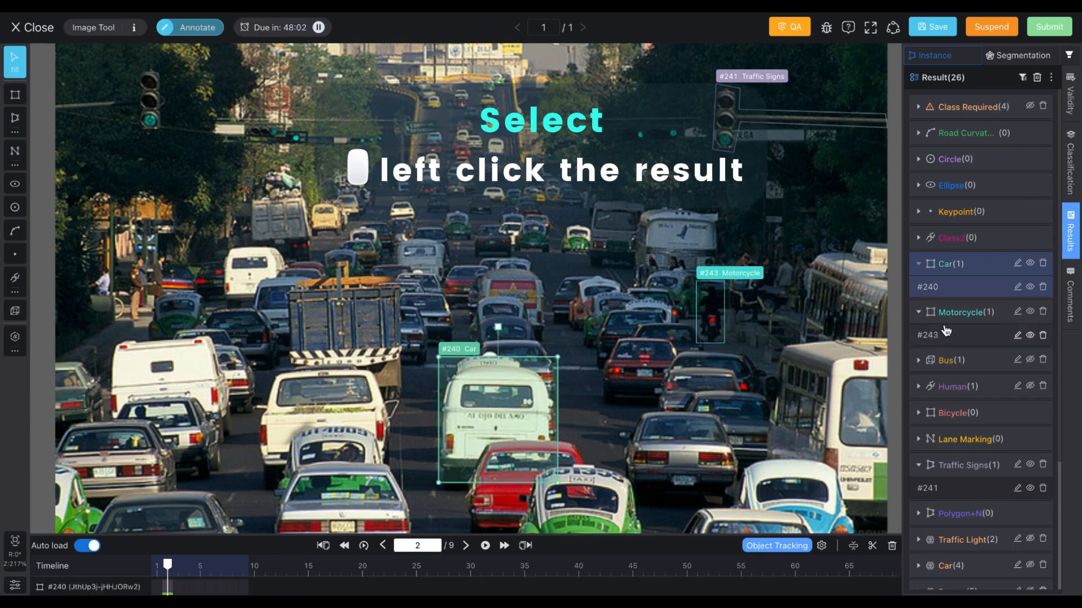
click(947, 333)
click(944, 489)
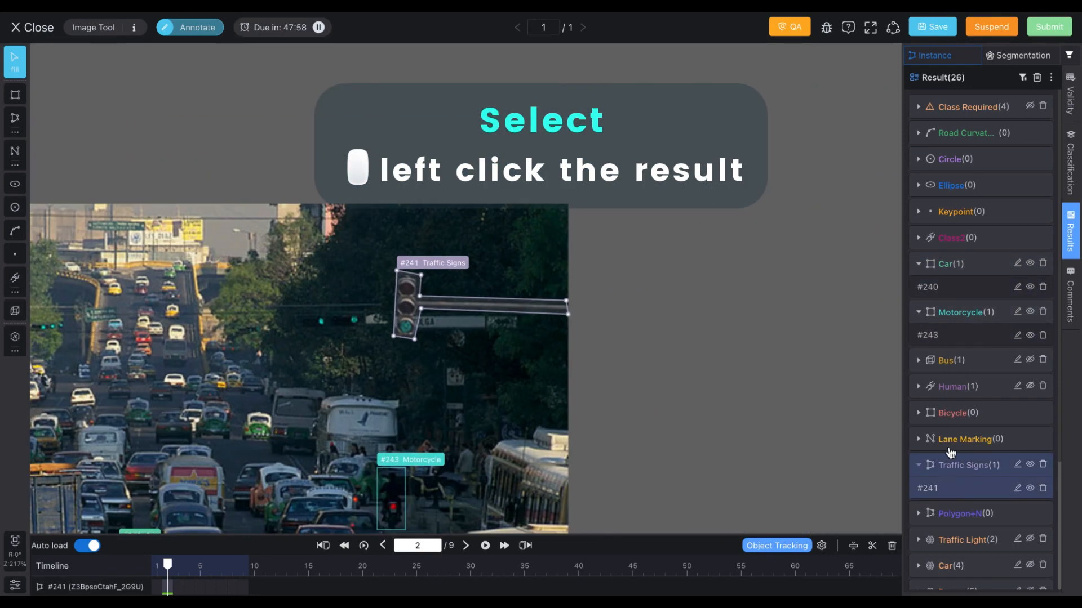
click(952, 290)
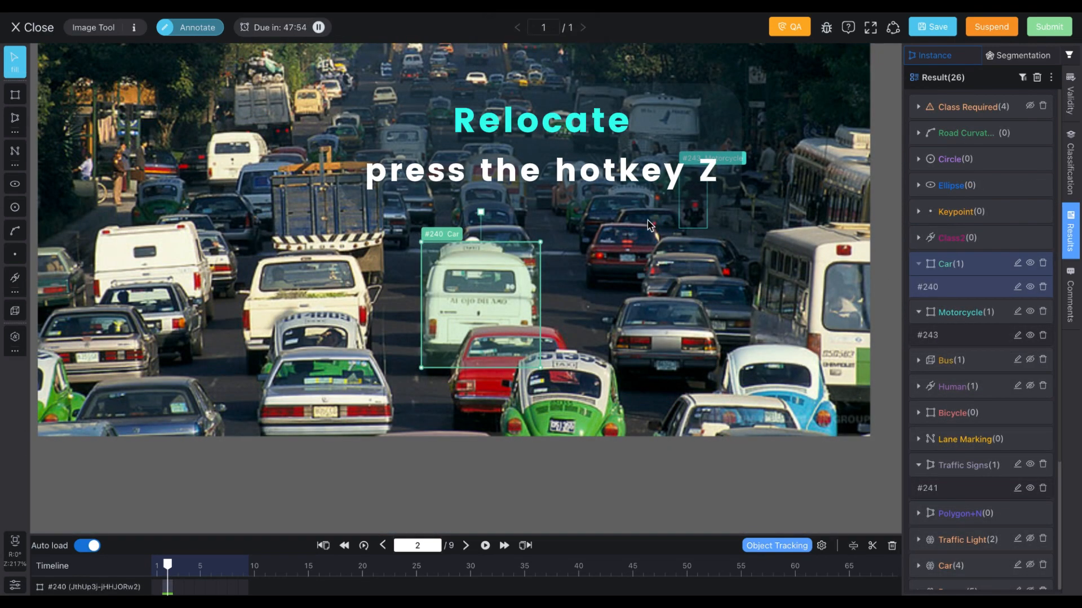
key(z)
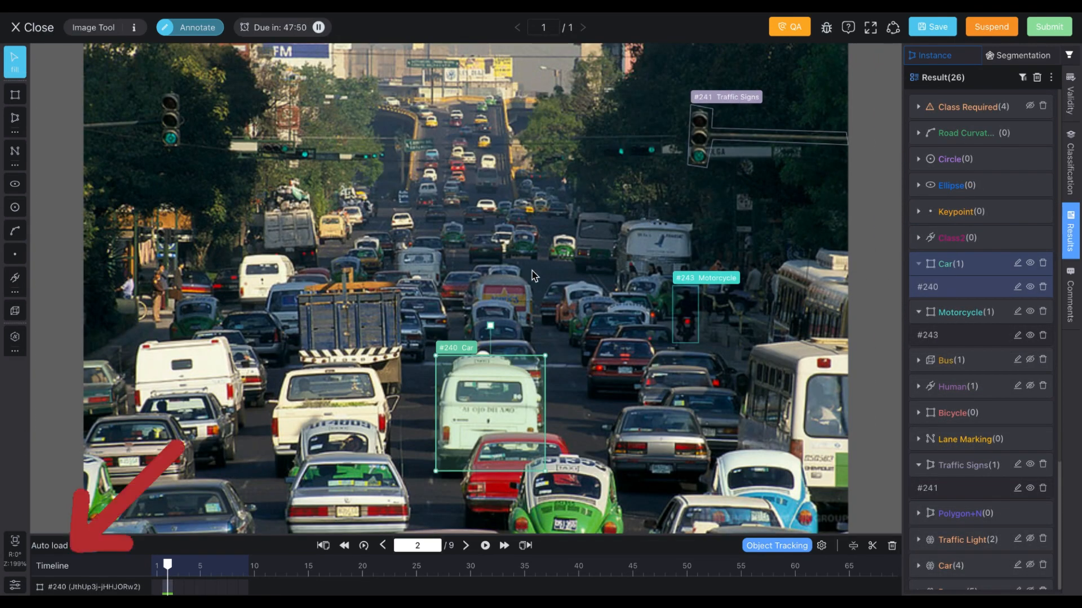
Step: Open the settings and set brightness to -2, result opacity to 0.16 and border width to 2px
click(16, 585)
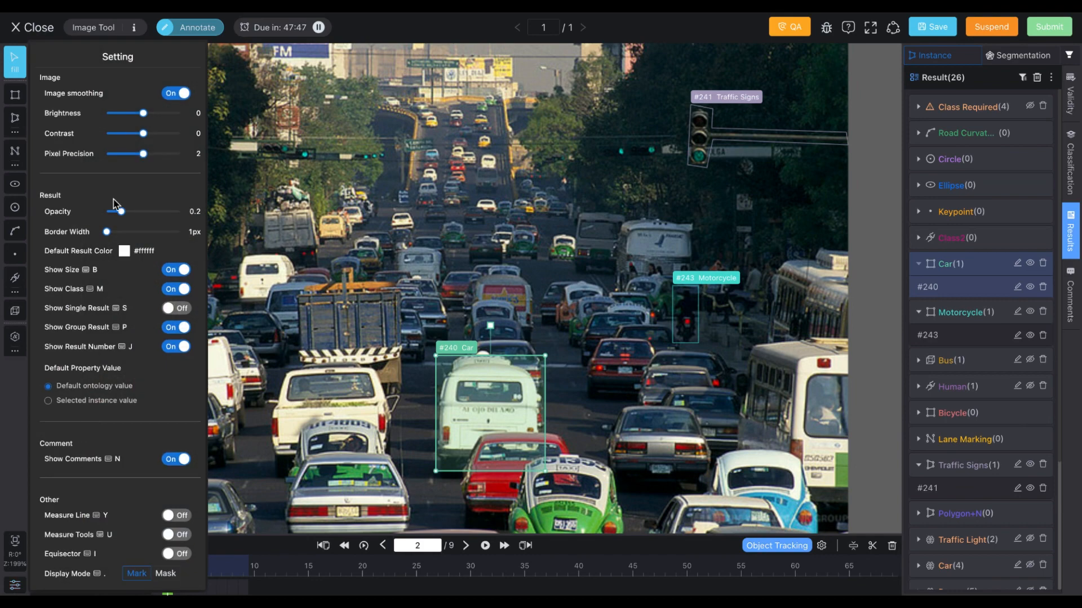
drag(154, 117, 147, 116)
drag(122, 213, 129, 240)
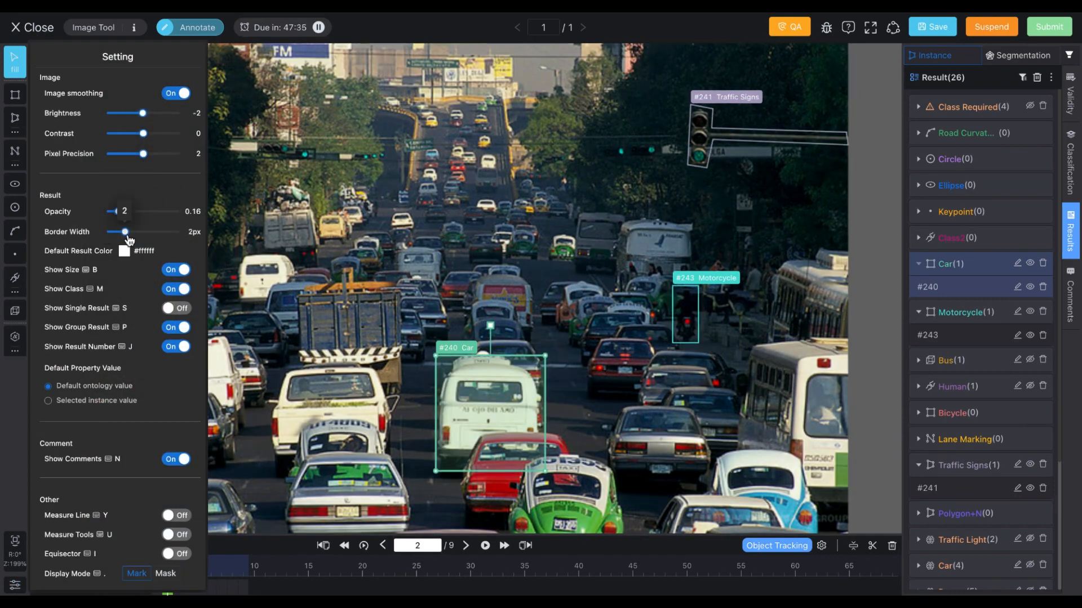
Step: Turn on the Measure Line and Equisector options
click(175, 517)
click(178, 569)
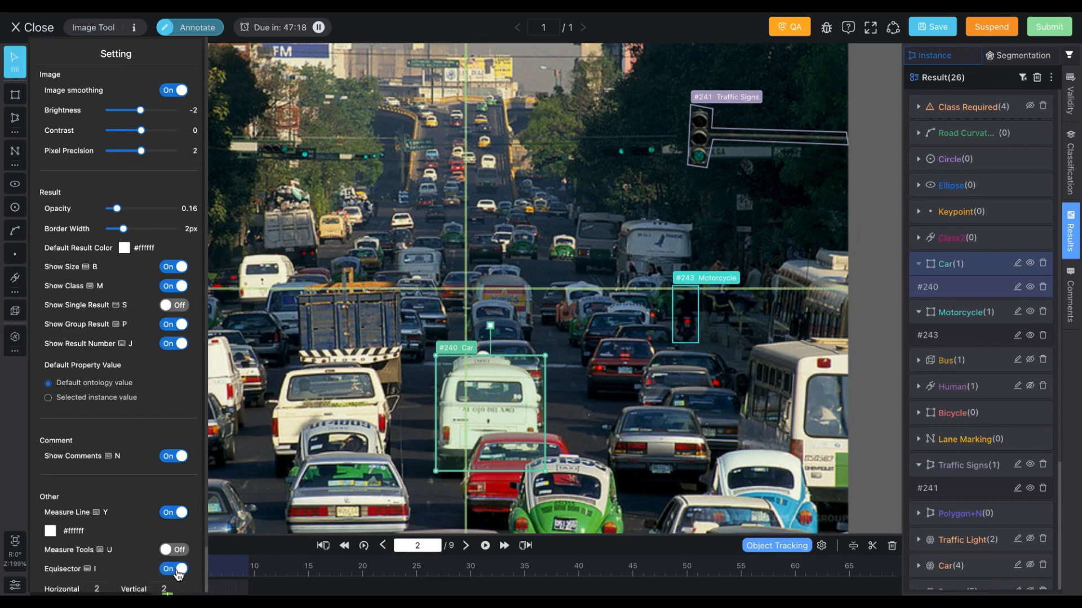
scroll(178, 573, down, 1)
click(171, 574)
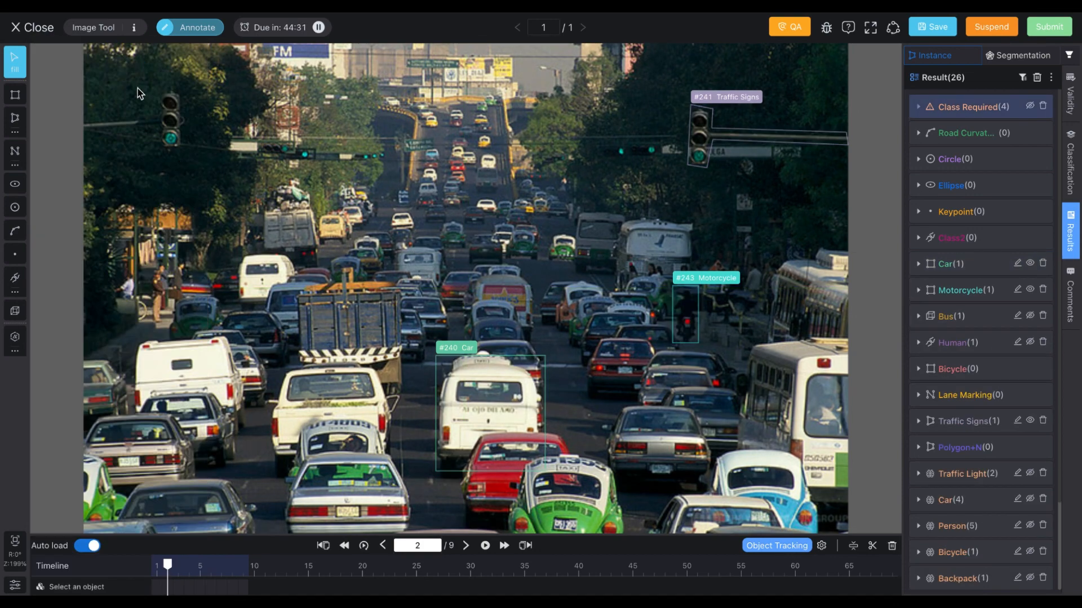
Step: Pause the task timer and resume working
click(134, 29)
click(680, 88)
click(317, 28)
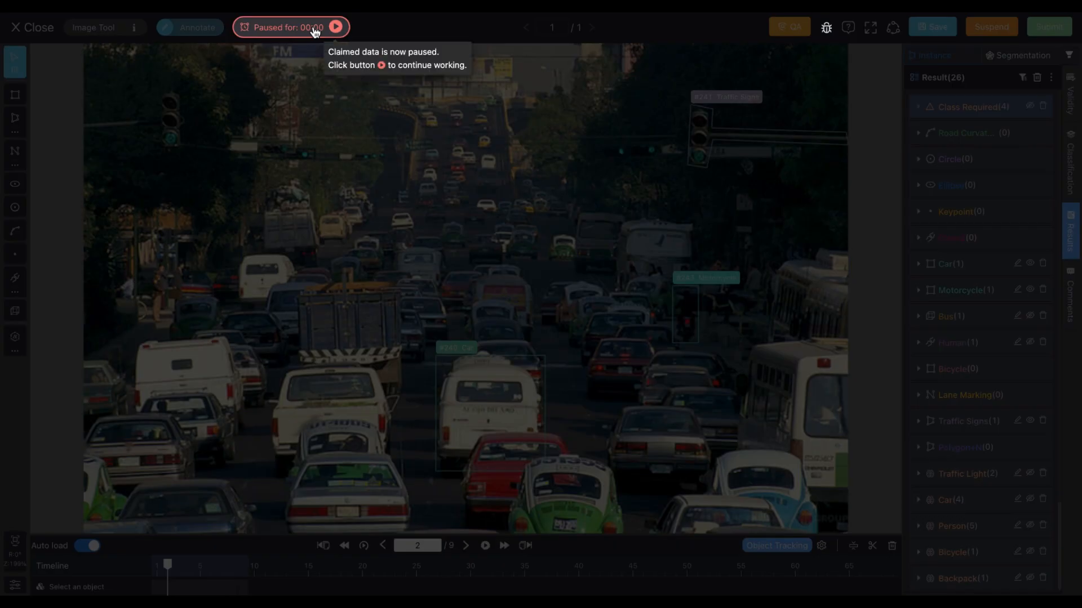
click(336, 26)
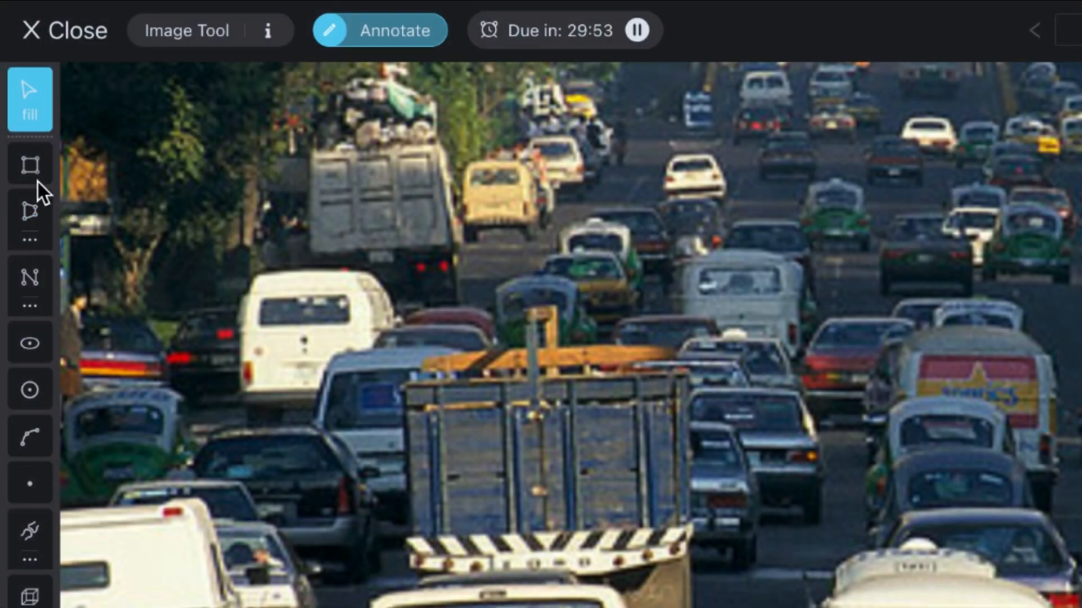
Step: Draw a Car rectangle around the white van and close its attribute panel
click(31, 165)
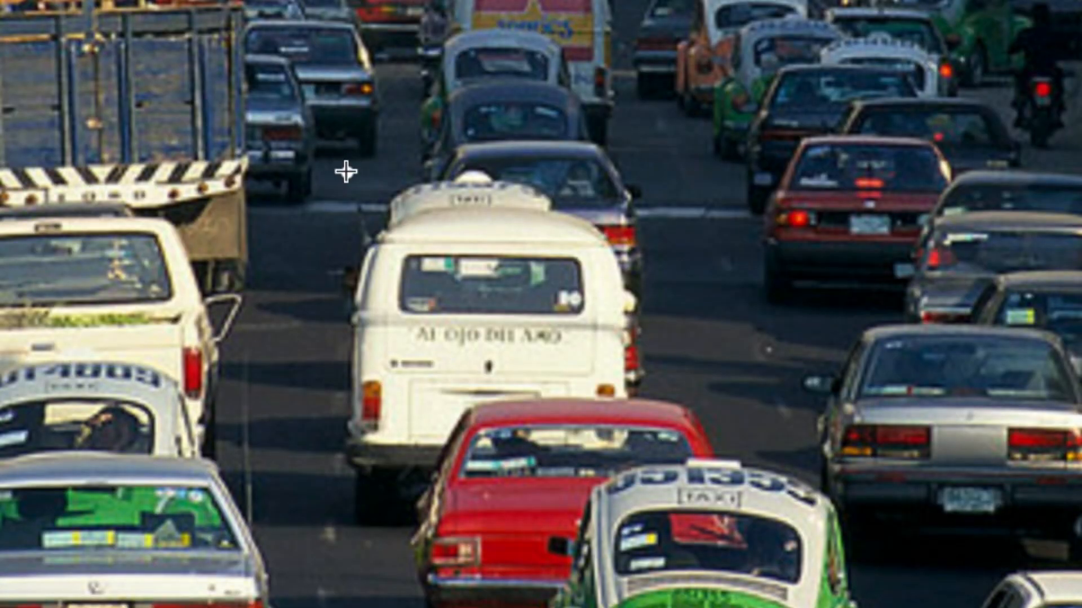
drag(346, 172, 624, 482)
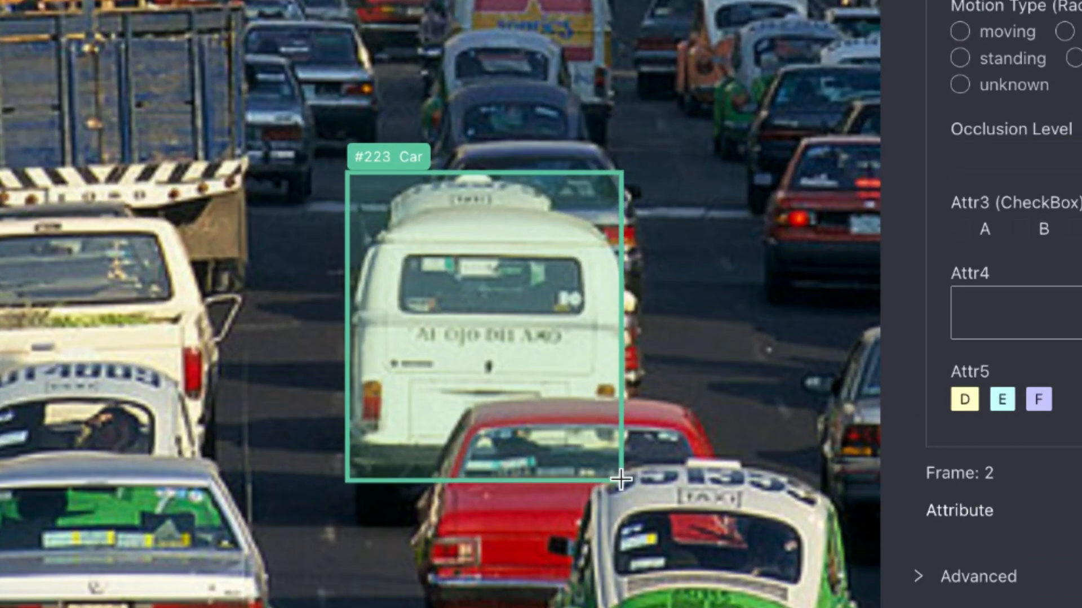
key(Escape)
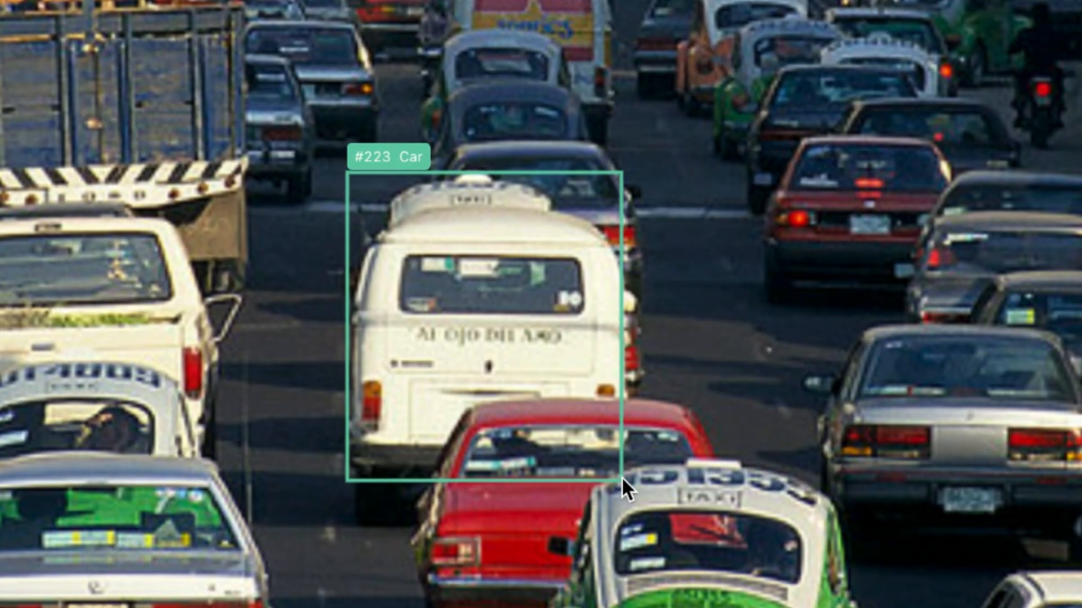
Step: Select the van box and adjust its lower-right corner and rotation handle
click(521, 422)
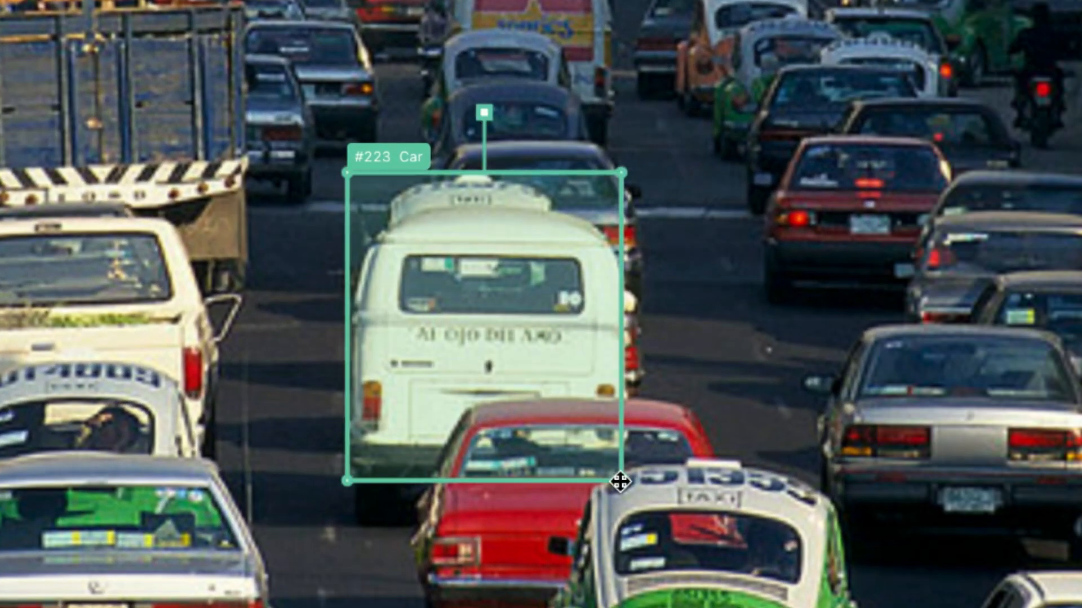
drag(620, 482, 627, 480)
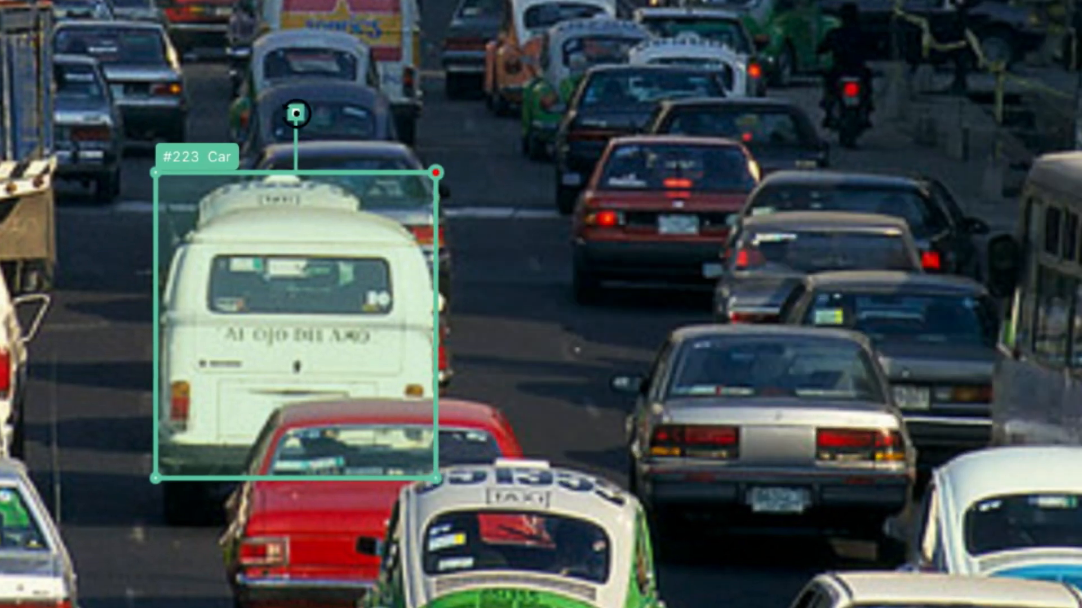
mouse_move(296, 112)
mouse_down()
mouse_move(386, 154)
mouse_move(301, 124)
mouse_up()
drag(301, 123, 300, 124)
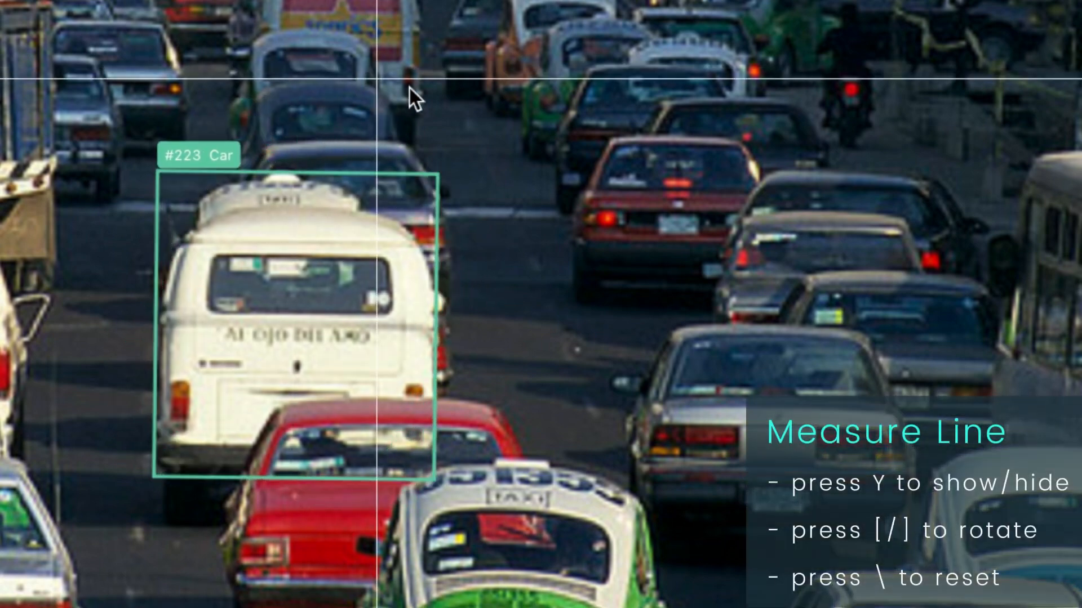
Step: Rotate the measure line three steps
key(bracketleft)
key(bracketleft)
key(bracketleft)
key(bracketleft)
key(bracketleft)
key(bracketleft)
key(bracketleft)
key(bracketleft)
key(bracketleft)
key(bracketleft)
key(bracketleft)
key(bracketleft)
key(bracketleft)
key(bracketleft)
key(bracketleft)
key(bracketleft)
key(bracketleft)
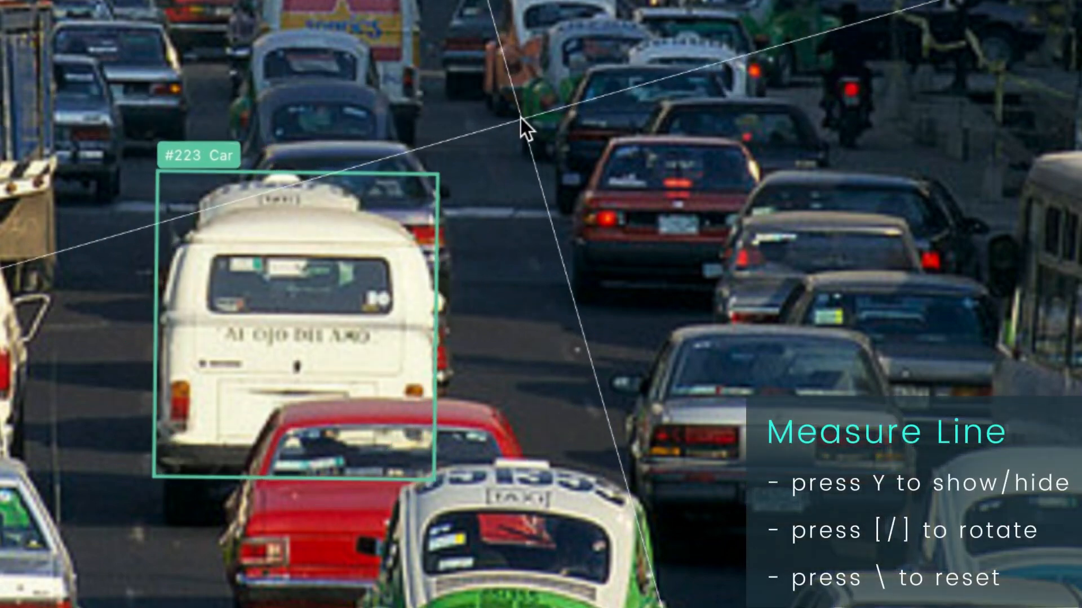
Step: Start a polygon tracing the left side of the traffic light and switch to horizontal drawing
drag(520, 119, 840, 357)
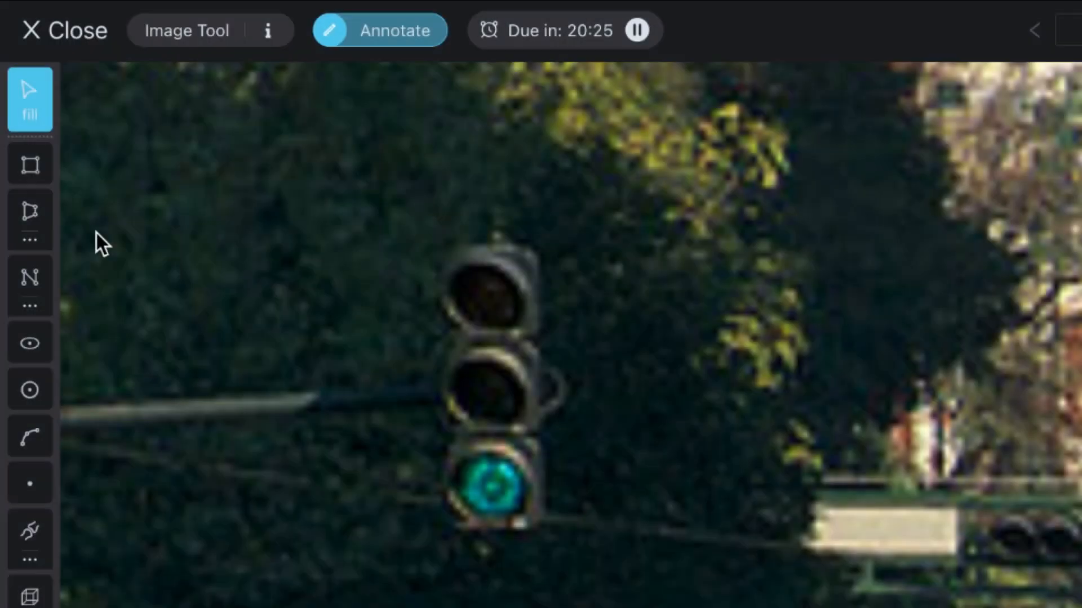
click(33, 220)
click(428, 313)
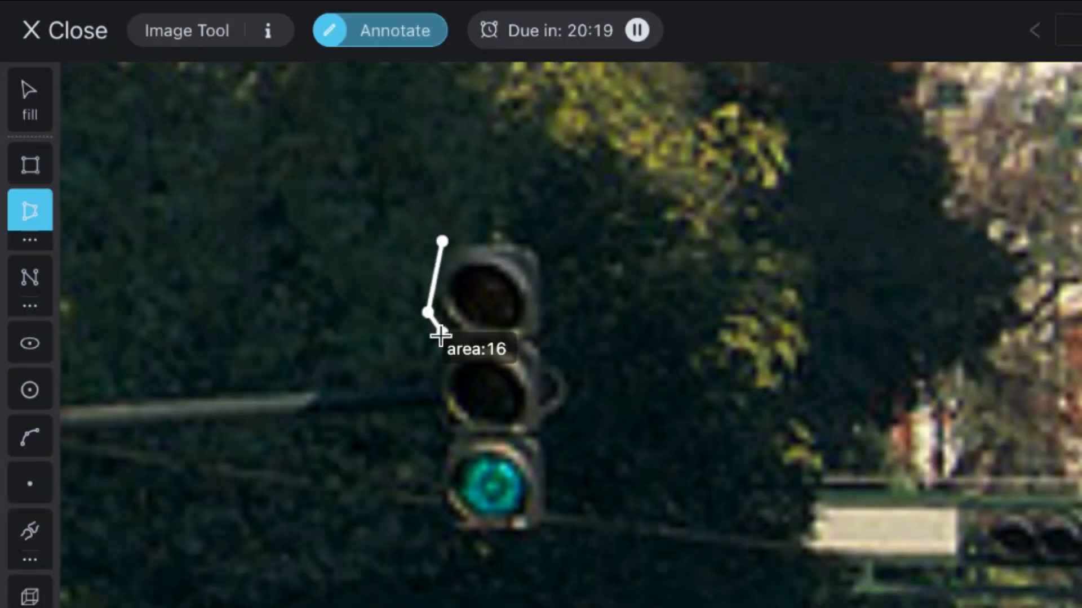
click(442, 334)
click(419, 398)
click(442, 440)
click(431, 503)
click(459, 539)
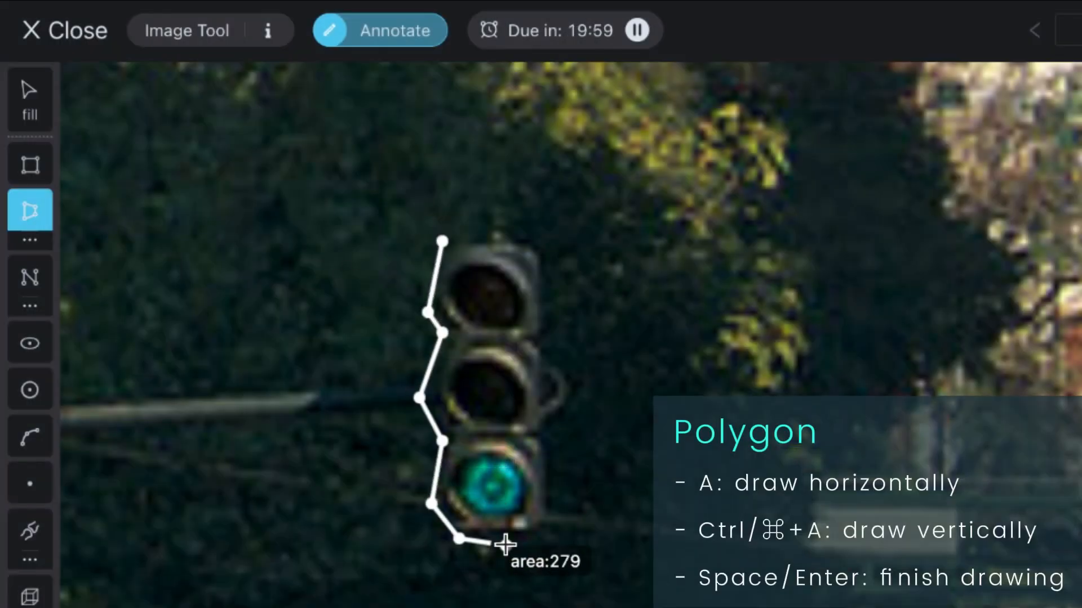
key(a)
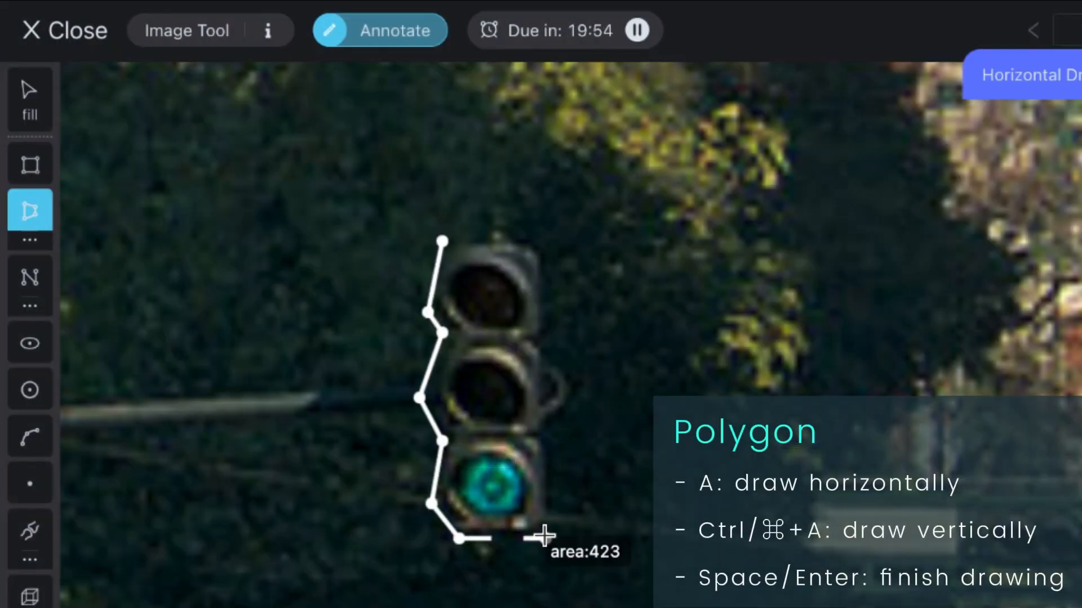
Step: Add a horizontal and a vertical segment to close the traffic-light polygon and finish it
click(544, 538)
key(ctrl+a)
click(634, 249)
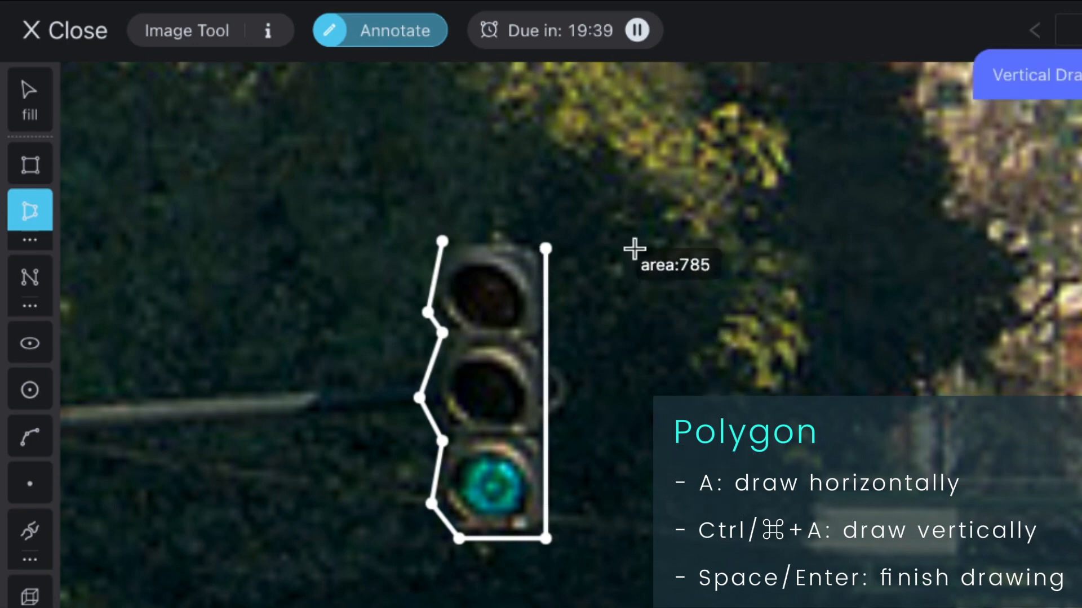
key(Return)
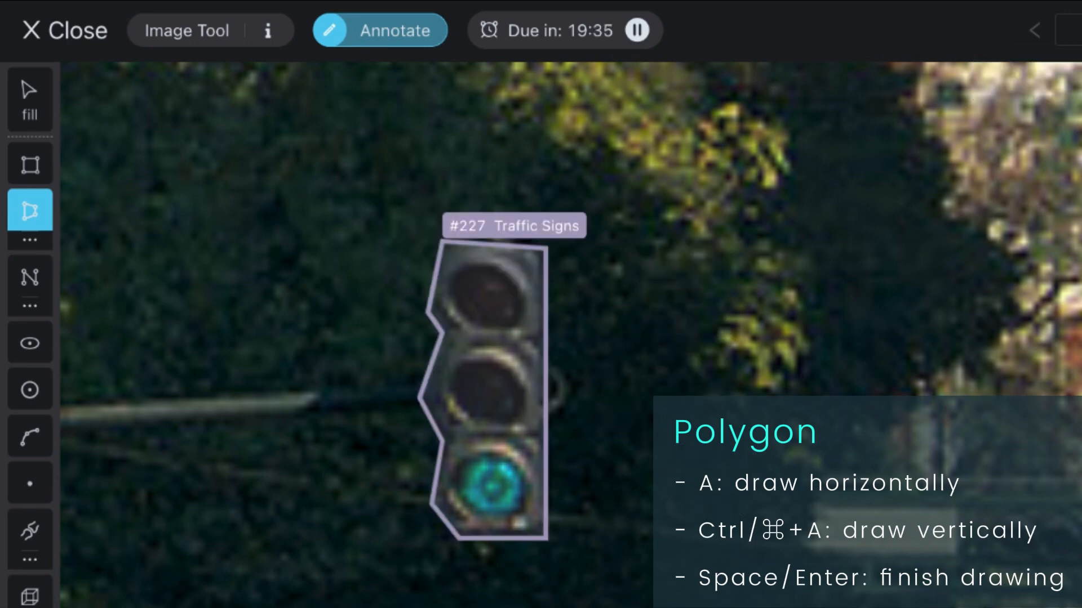
Step: Switch to the five-point polygon mode and draw a pentagon to the right of the traffic light
click(39, 241)
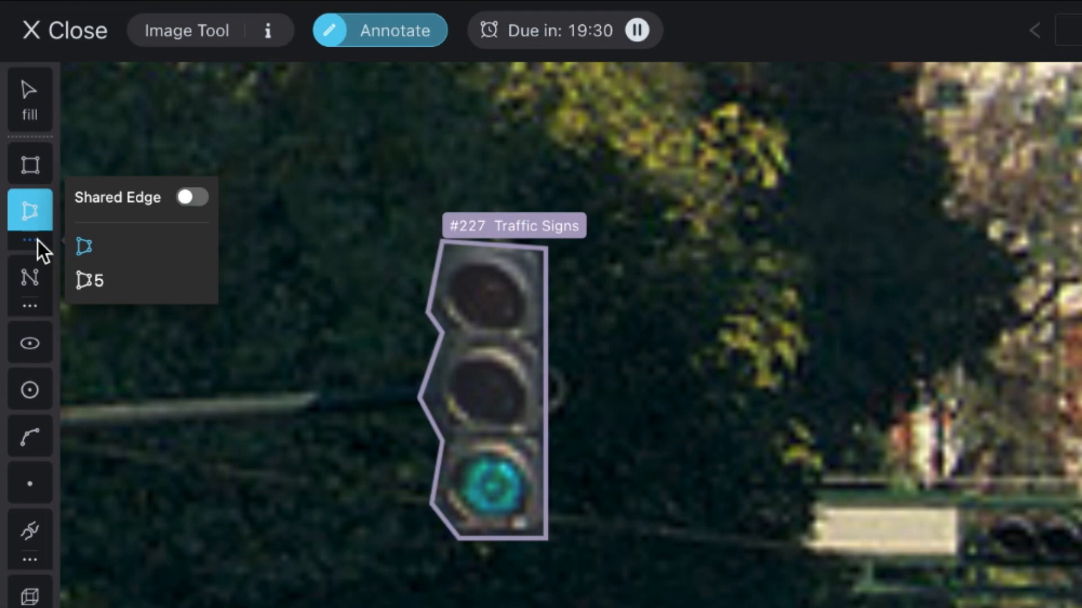
click(115, 289)
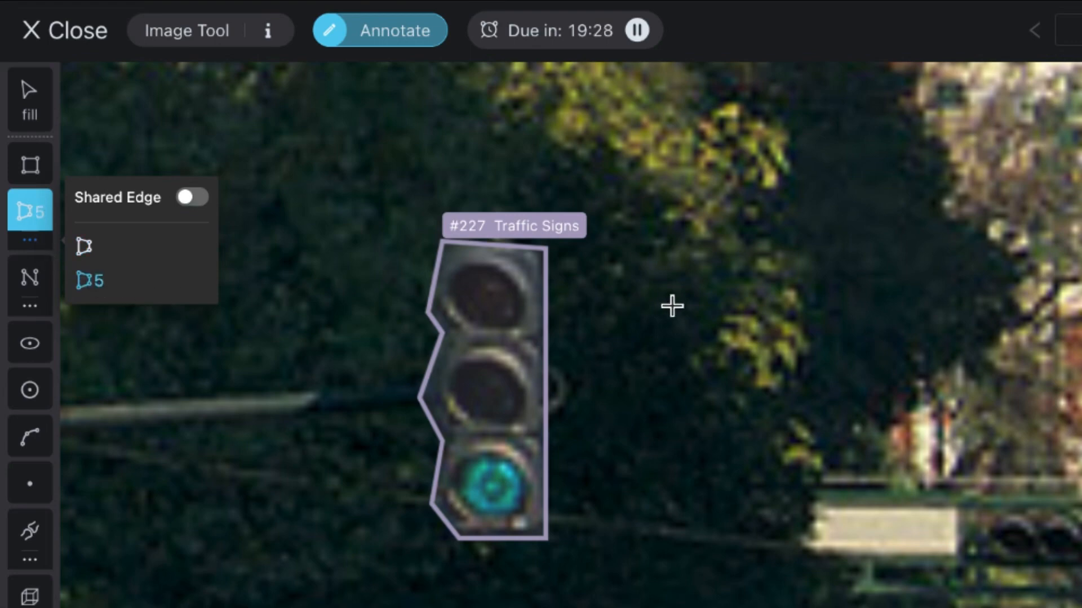
click(804, 310)
click(709, 445)
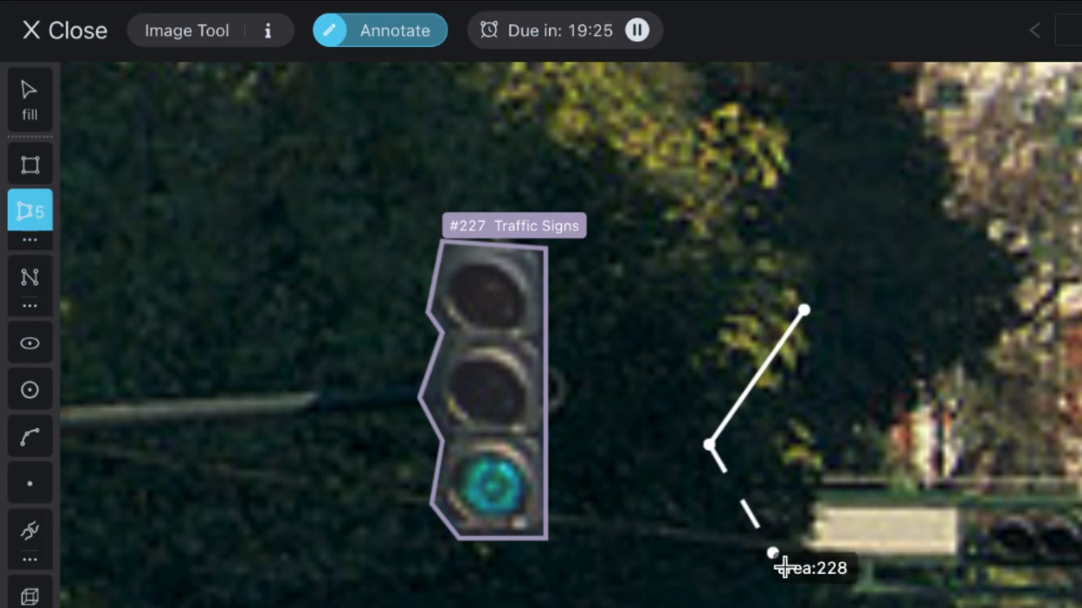
click(803, 587)
click(1015, 532)
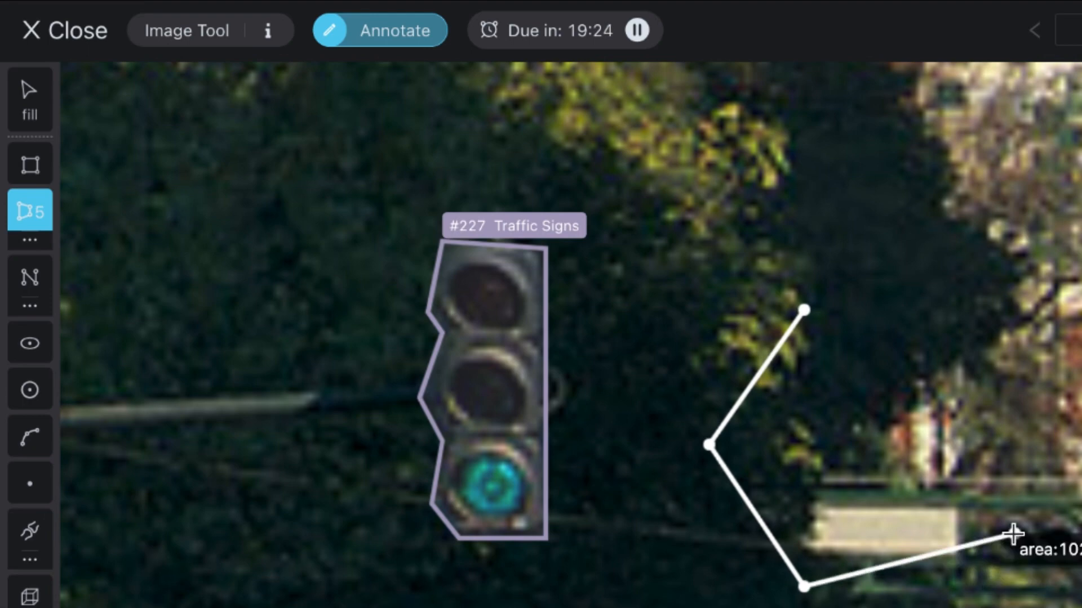
click(1027, 376)
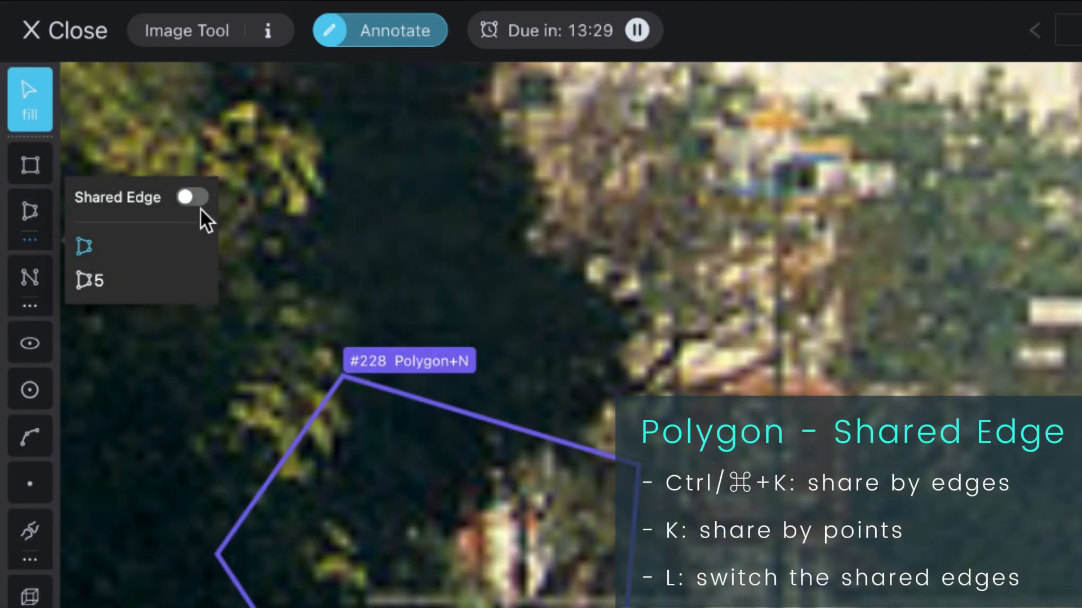
Step: Enable Shared Edge by edges and draw a polygon sharing an edge with the pentagon, then finish it
click(196, 200)
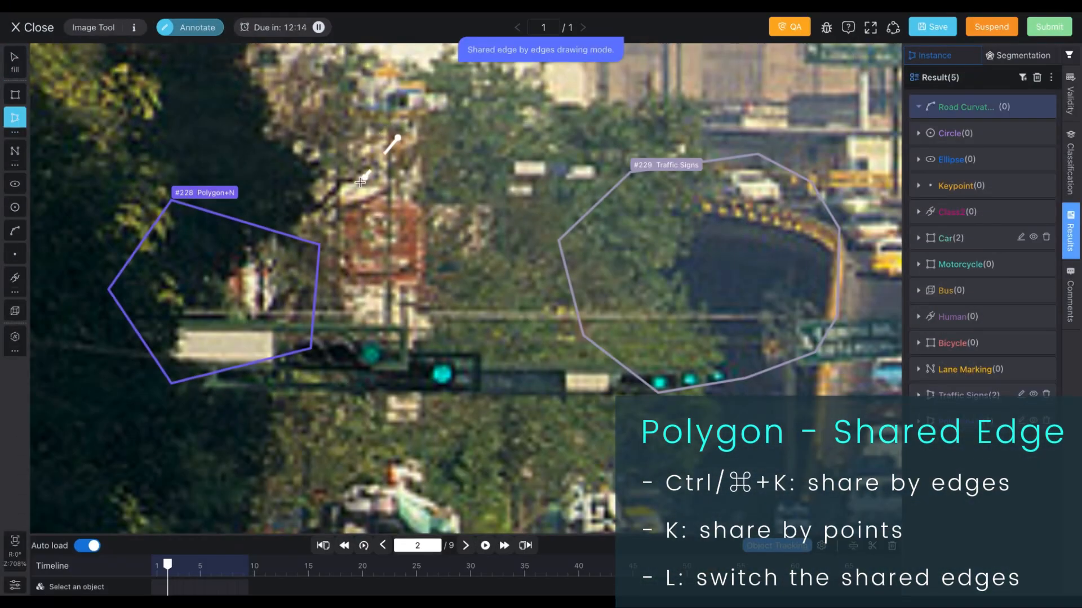
click(397, 138)
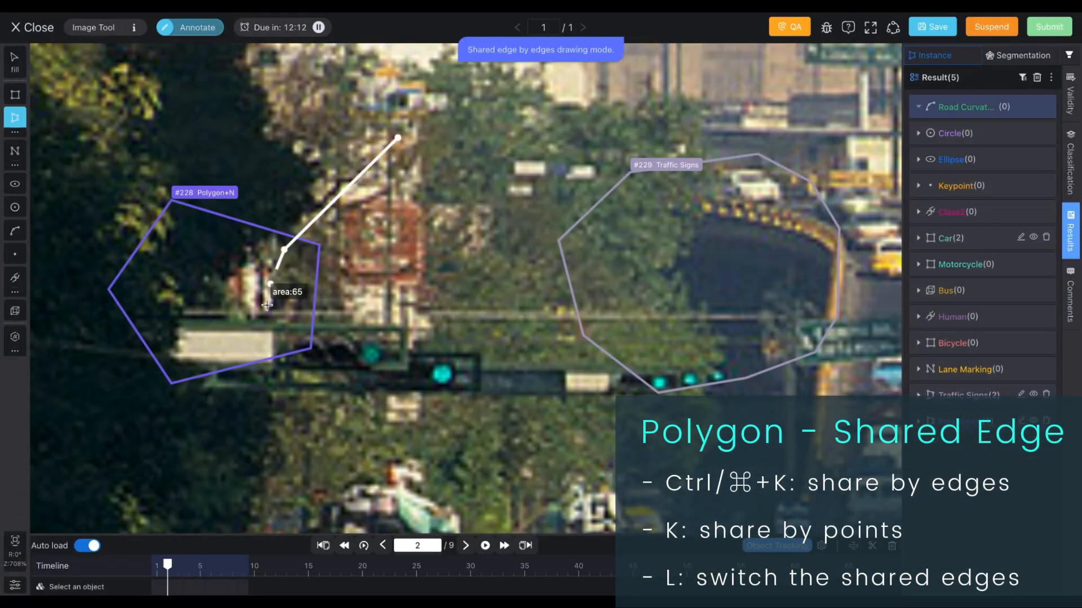
click(284, 250)
click(262, 352)
click(317, 431)
click(467, 468)
click(630, 315)
click(621, 211)
click(576, 132)
click(505, 110)
key(Return)
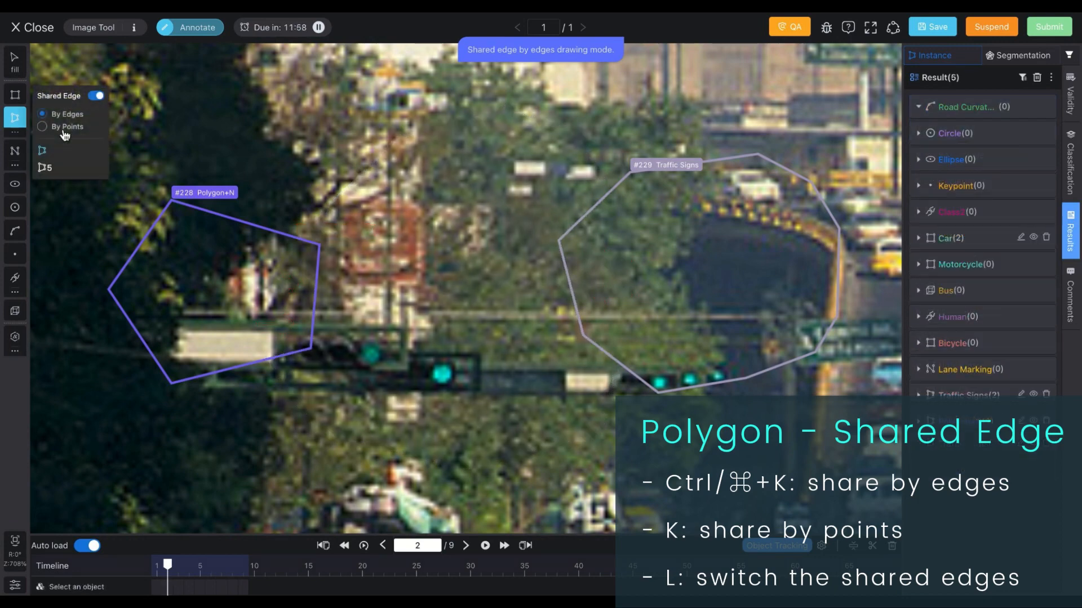
Step: Draw a polygon in shared-by-points mode connecting the pentagon and the traffic-sign polygon
click(376, 135)
click(320, 244)
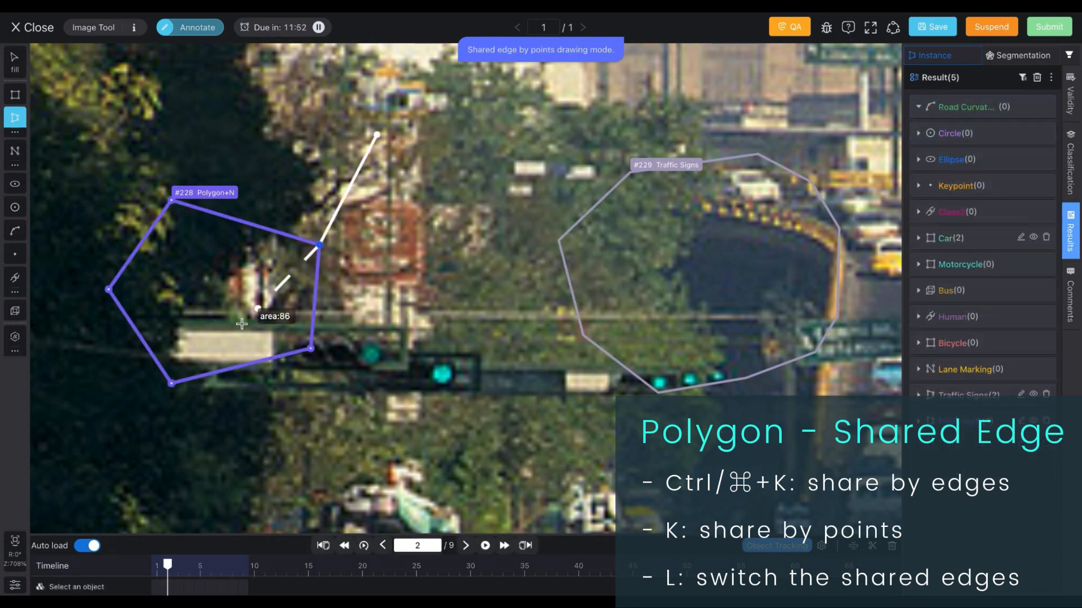
click(171, 383)
click(391, 495)
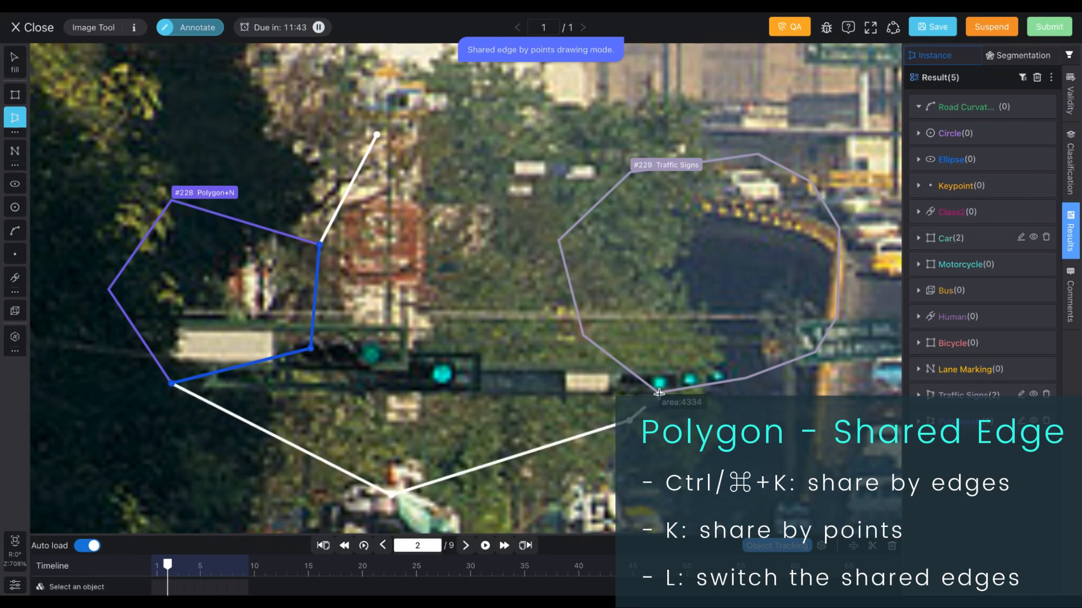
click(628, 420)
click(658, 392)
click(758, 155)
Step: Switch the shared edge twice and place the polygon's last point
key(l)
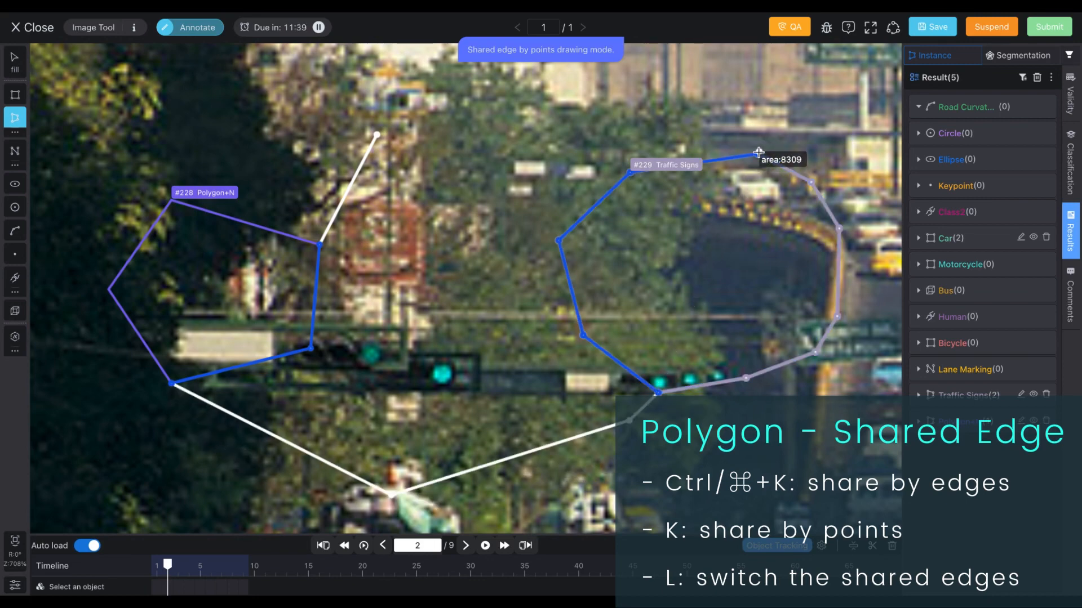
key(l)
click(706, 106)
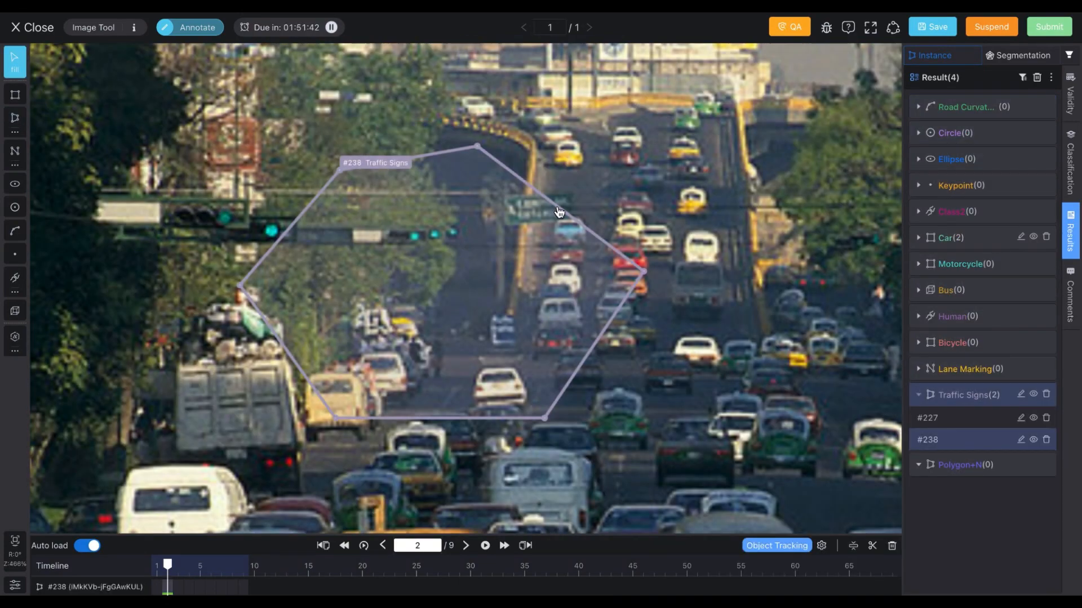
Step: Drag vertices of the traffic-sign polygon and delete the selected point
drag(584, 227, 617, 236)
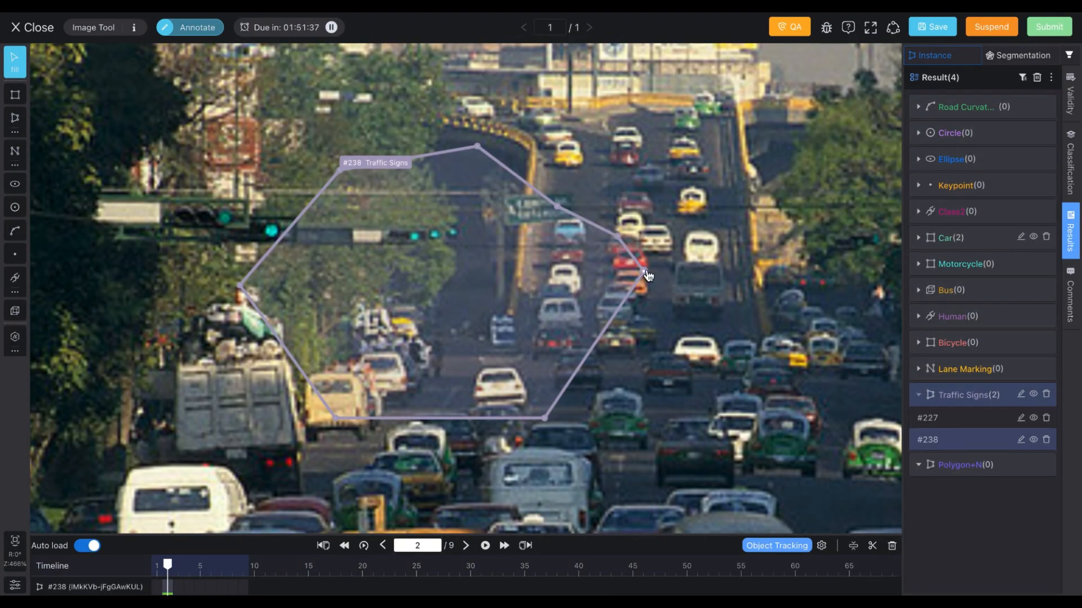
drag(643, 272, 454, 300)
key(Delete)
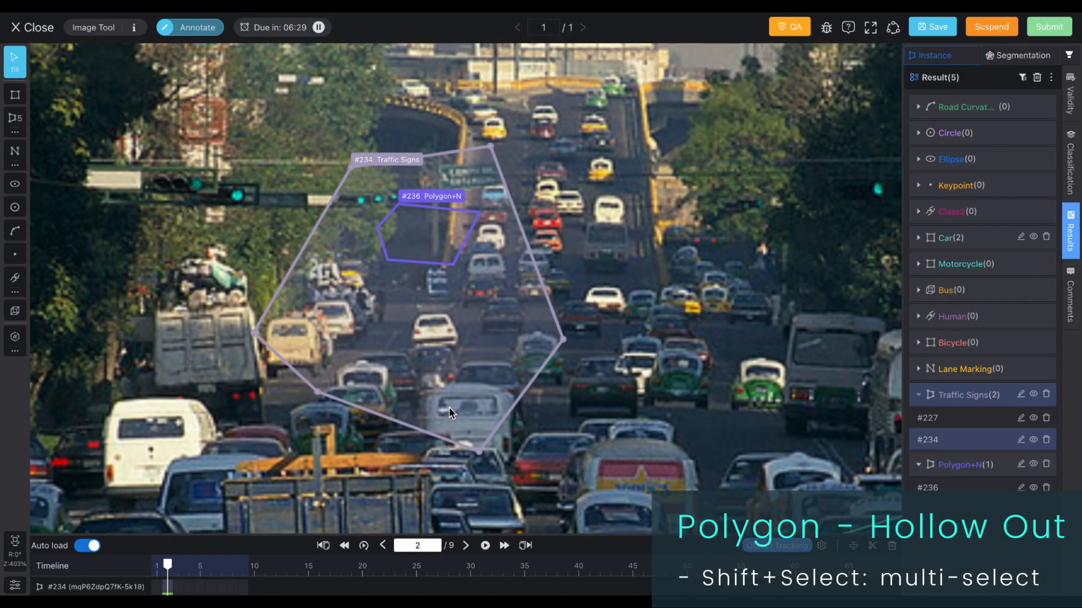
Step: Select the inner polygon together with the traffic-sign polygon and hollow it out of the traffic-sign polygon
shift+click(440, 246)
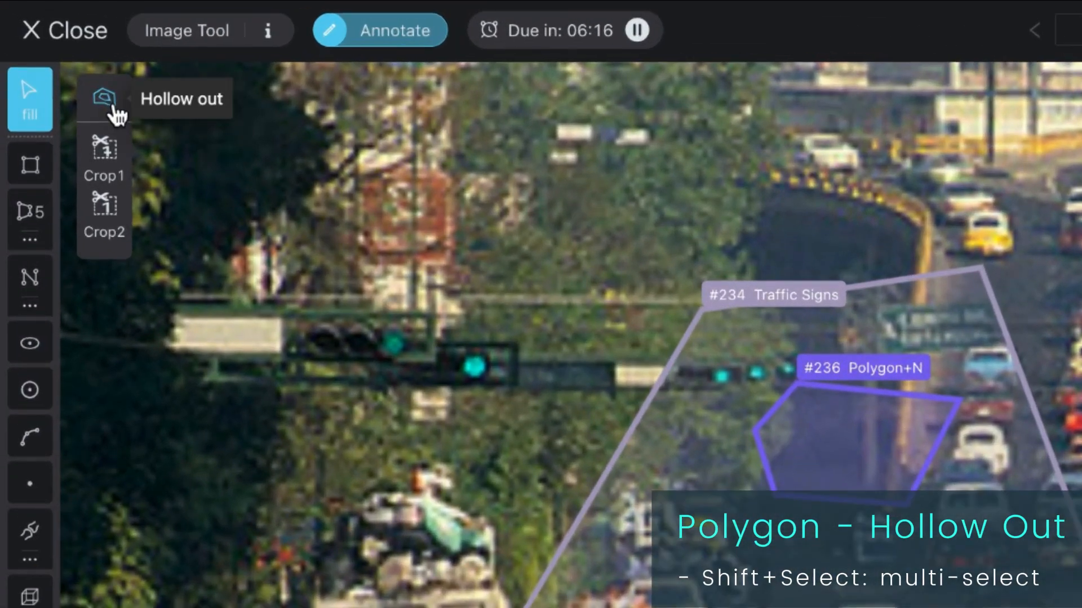
click(111, 108)
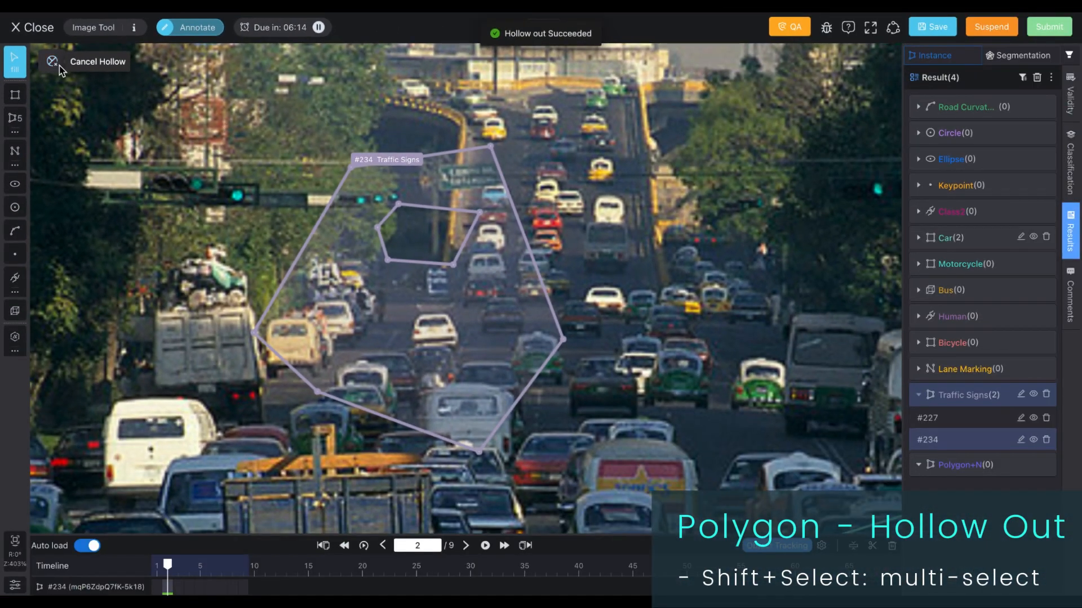
Step: Draw a second polygon inside the traffic-sign polygon, select both, and hollow it out as another hole
drag(170, 221, 350, 351)
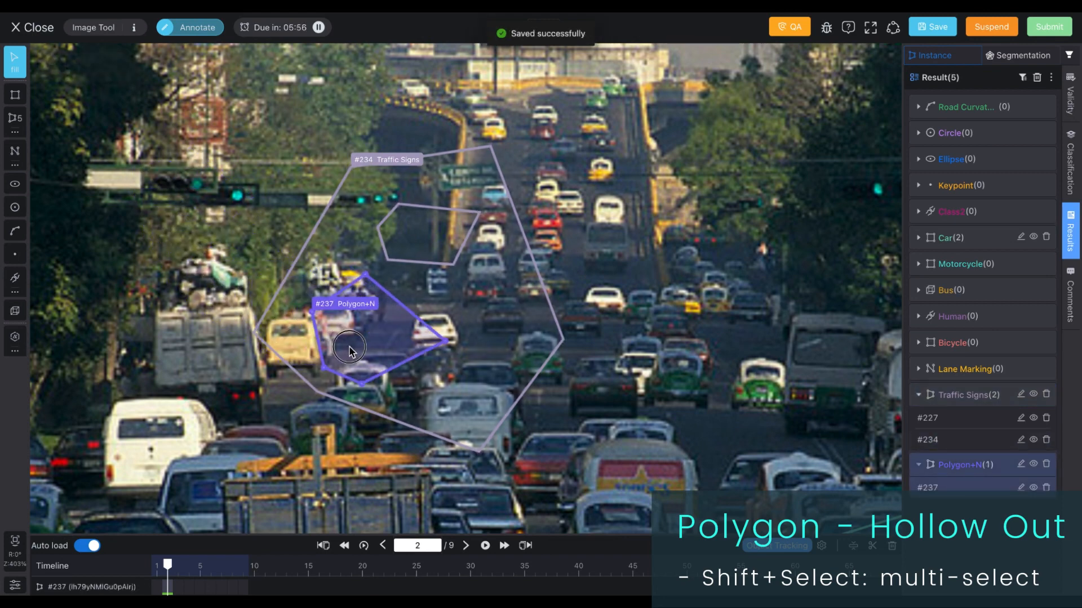
click(440, 307)
shift+click(397, 337)
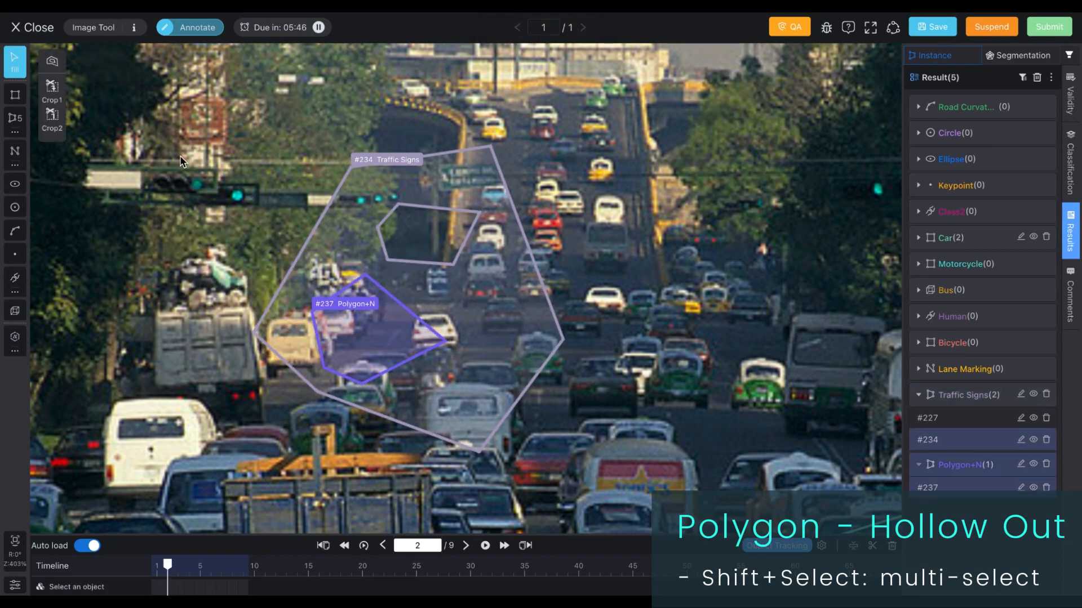
click(52, 60)
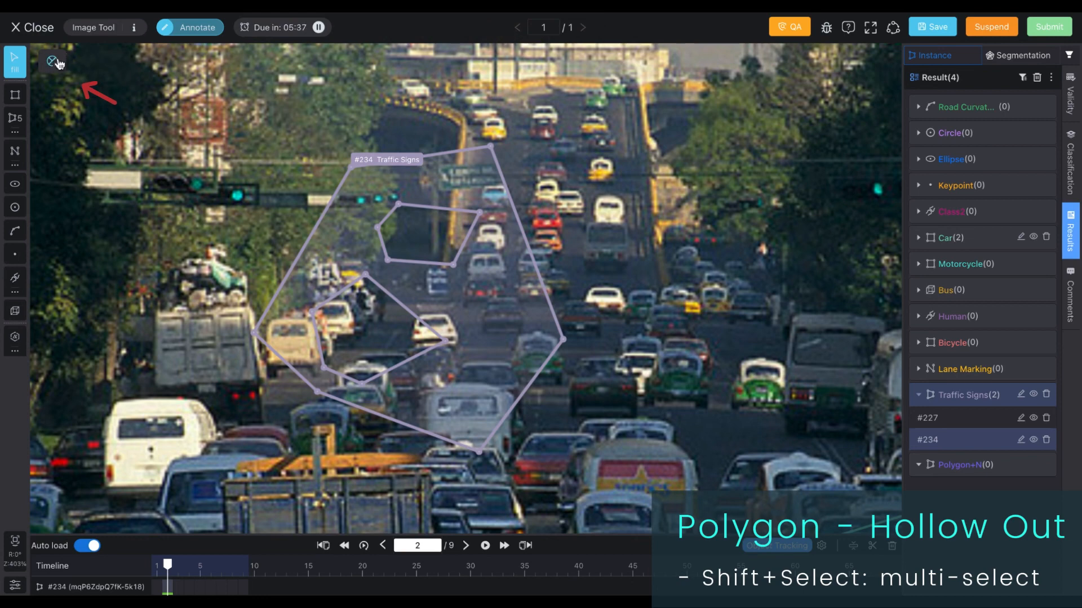
Step: Cancel the hollow-out on the traffic-sign polygon
click(55, 61)
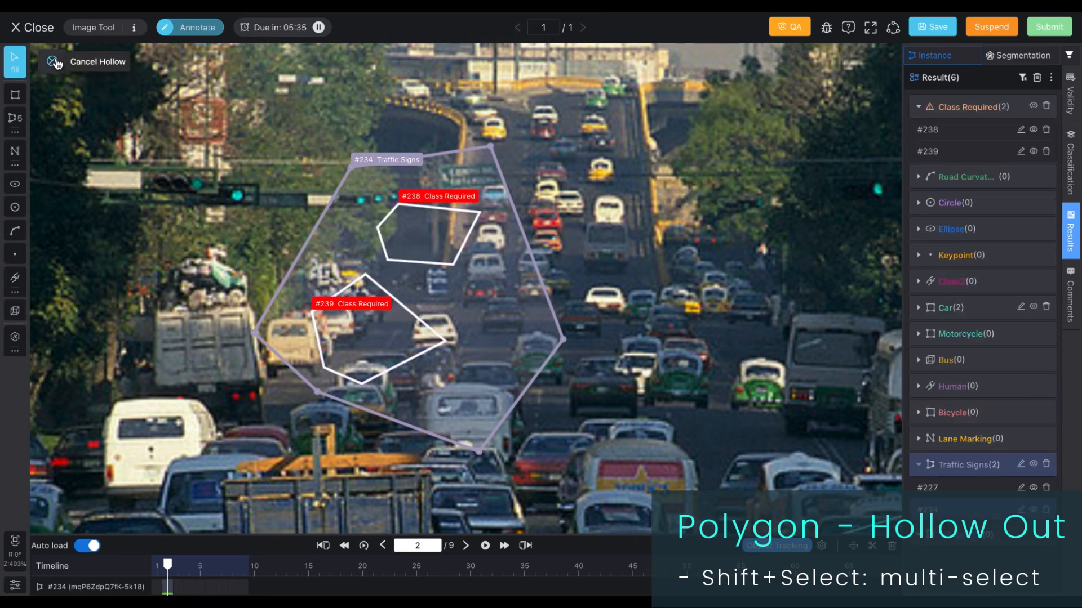
drag(493, 323, 705, 325)
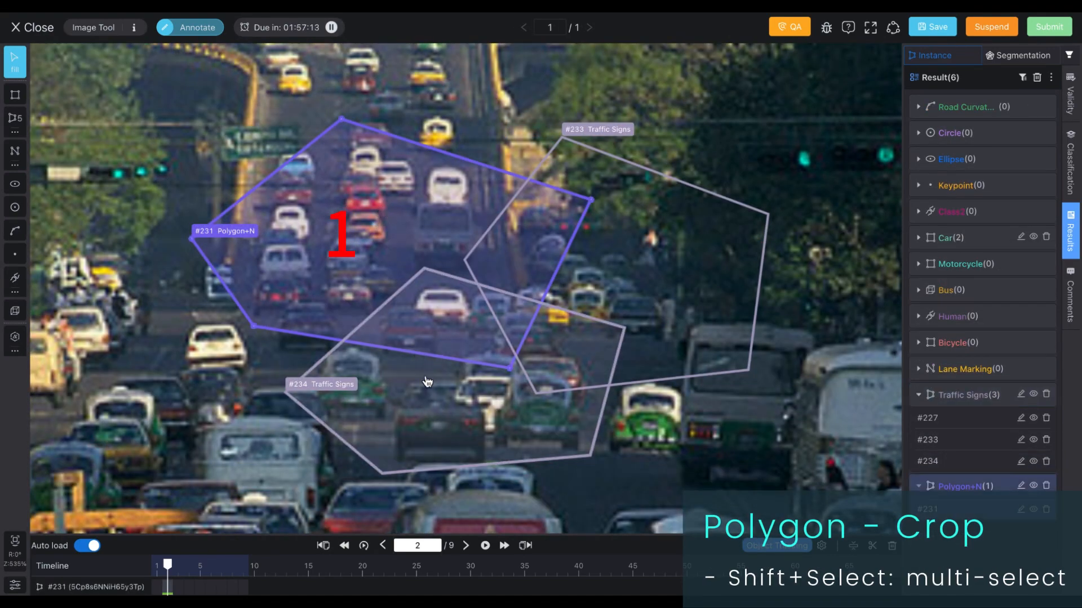
Step: Select both traffic-sign polygons, crop them with Crop1 using the overlapping polygon, and drag the pieces apart to inspect
click(428, 383)
shift+click(670, 321)
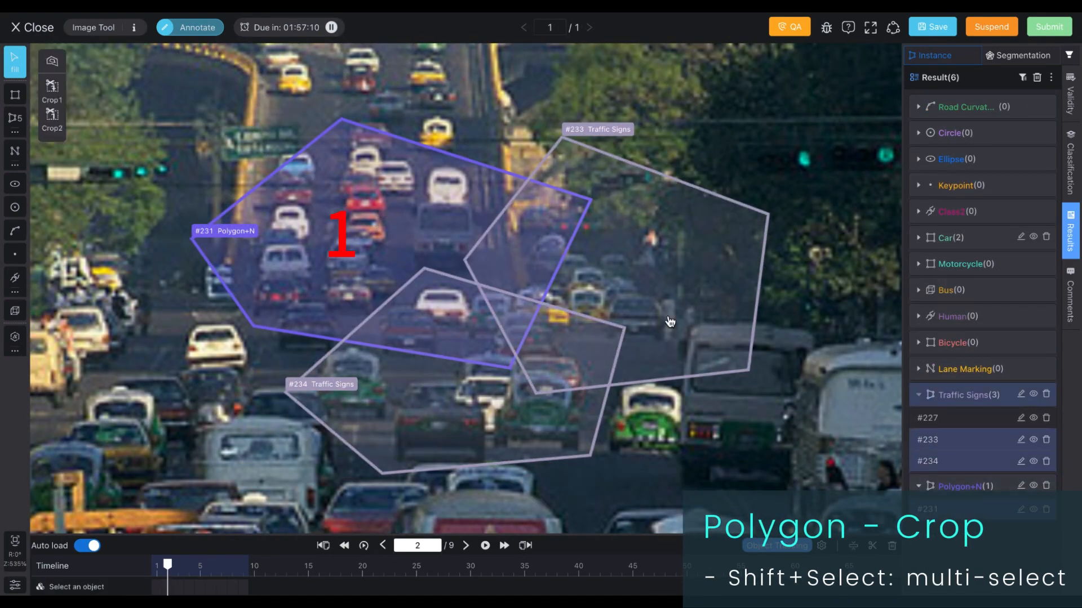
click(53, 89)
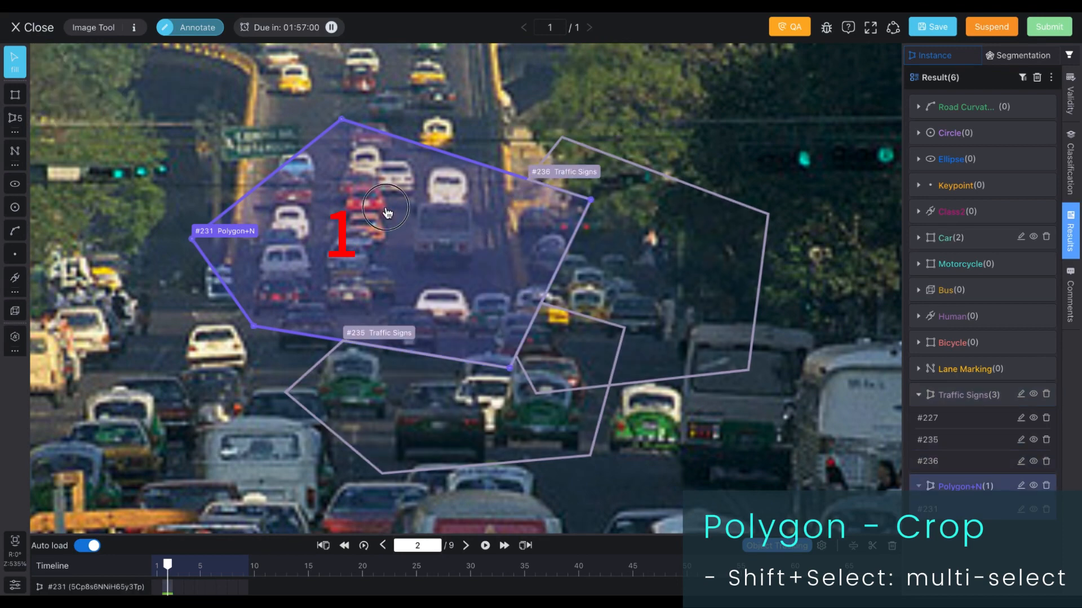
mouse_move(387, 213)
mouse_down()
mouse_move(287, 183)
mouse_move(275, 169)
mouse_up()
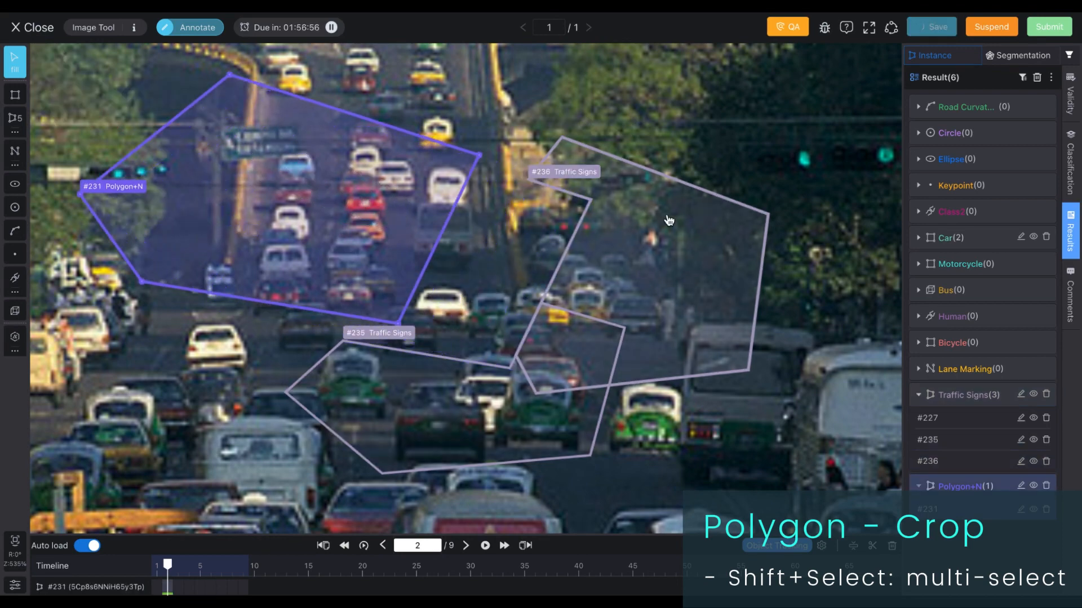
drag(669, 220, 739, 187)
drag(568, 378, 519, 428)
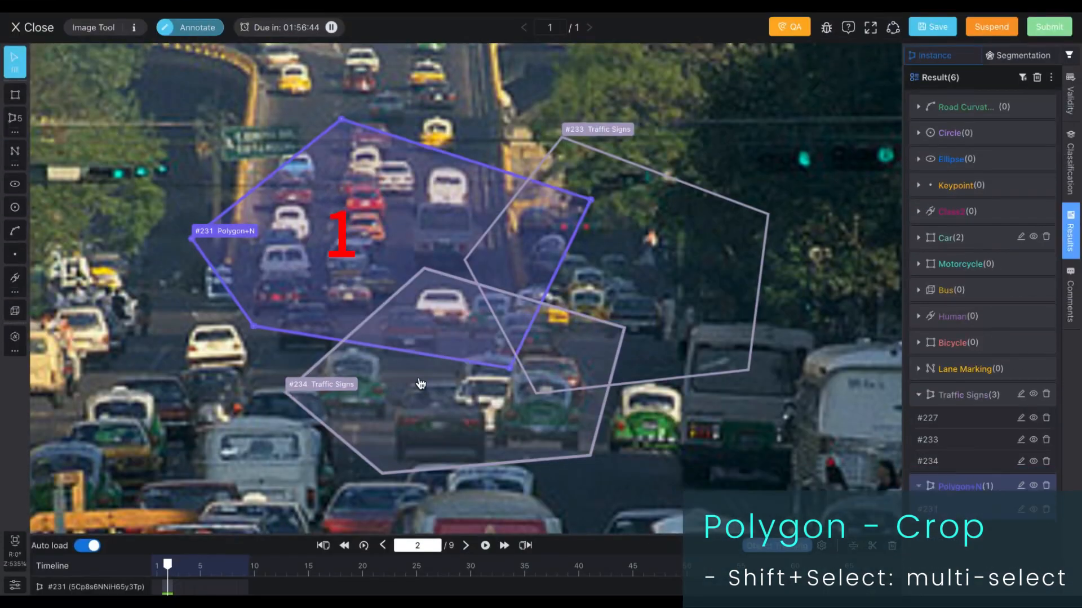
Step: Select both traffic-sign polygons again, crop with Crop2, and drag the resulting shapes apart
shift+click(433, 428)
shift+click(570, 276)
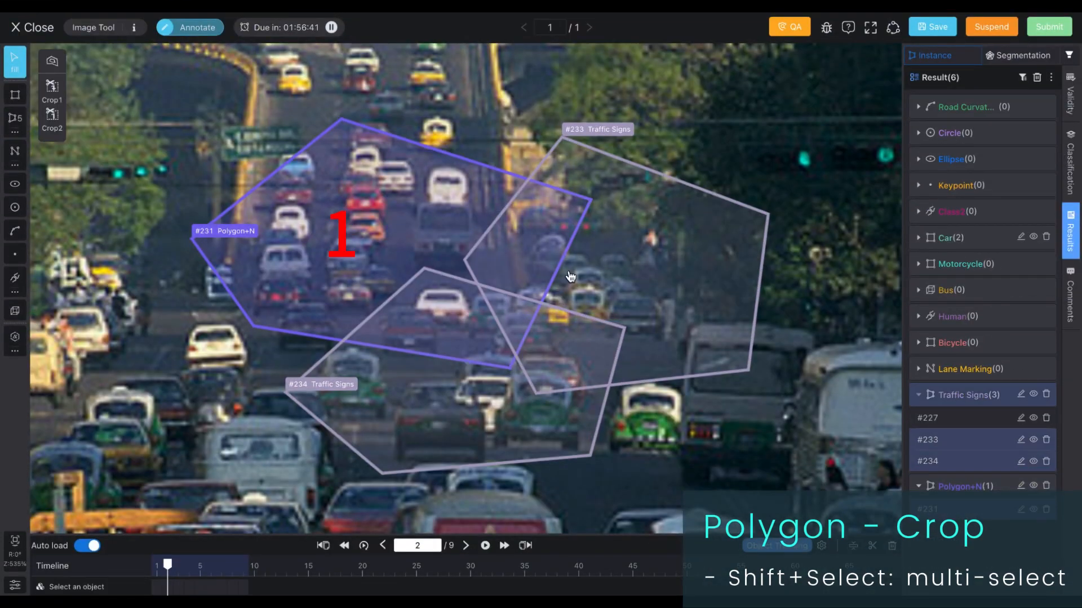
click(58, 129)
drag(337, 213, 253, 169)
drag(440, 341, 345, 357)
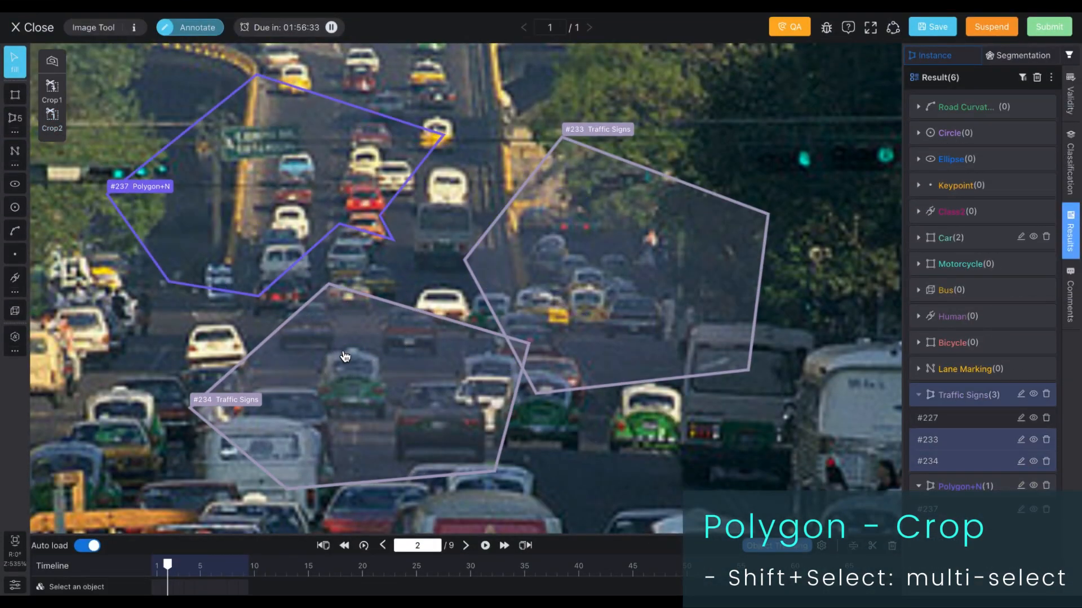
drag(592, 270, 647, 207)
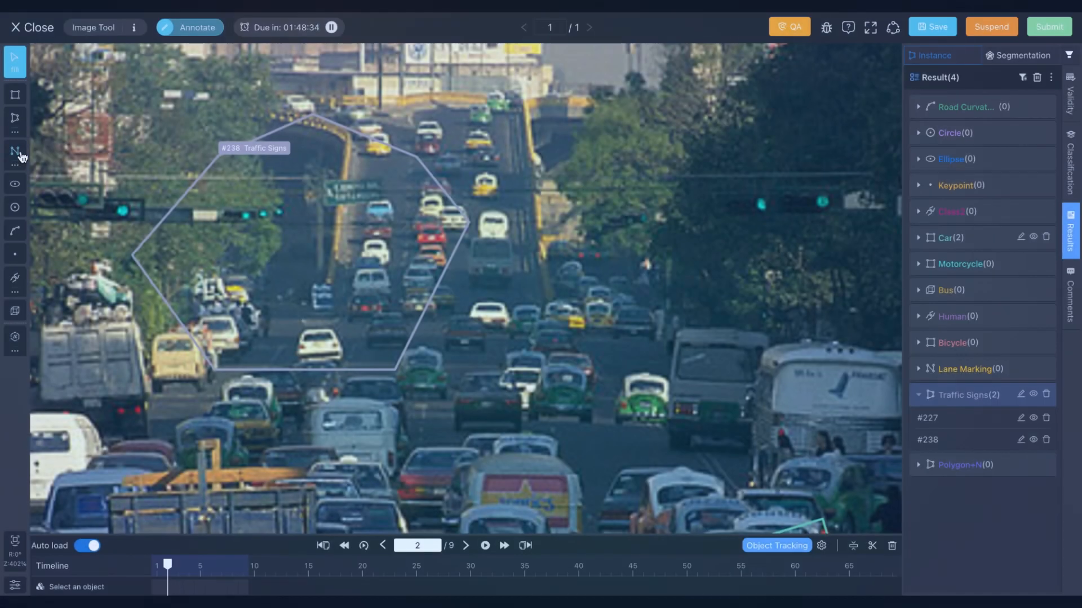
Step: Draw a three-segment polyline along the road's right lane edge and assign it the Lane Marking class
click(15, 150)
click(522, 102)
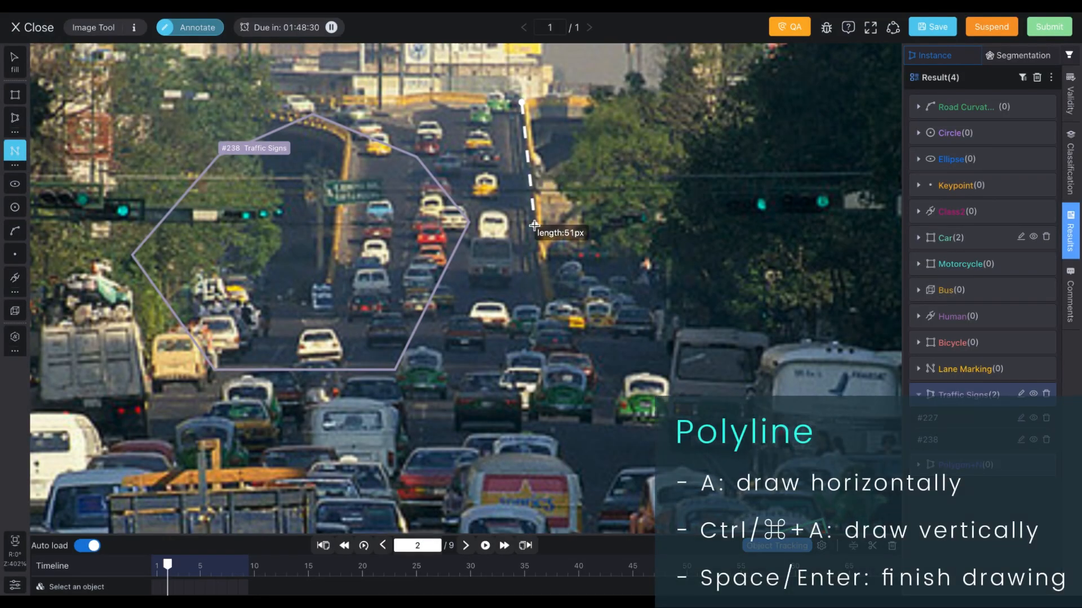
click(534, 227)
click(544, 310)
double_click(607, 382)
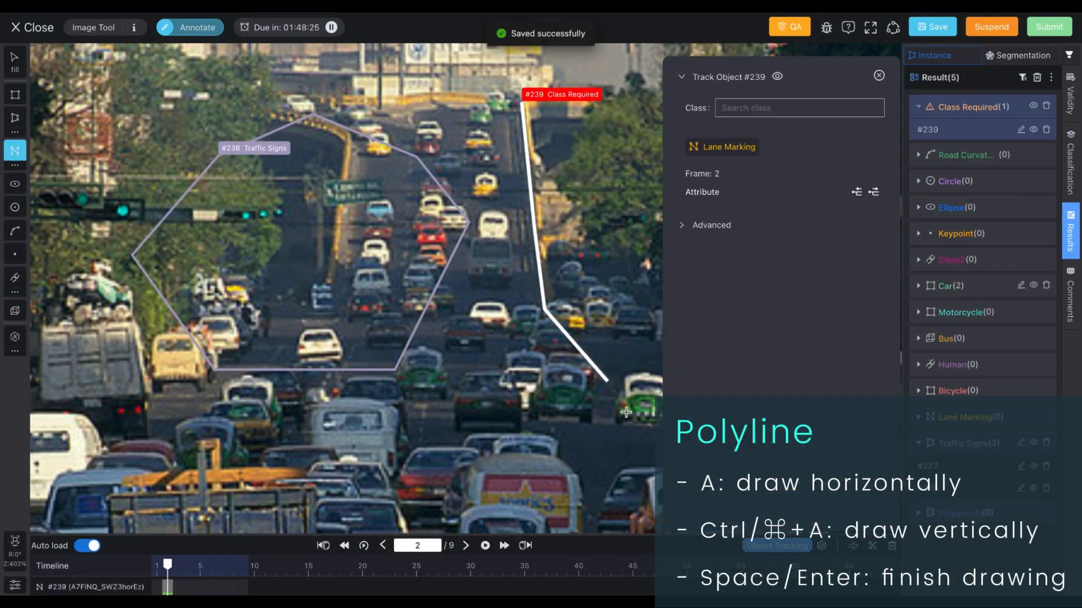
click(725, 147)
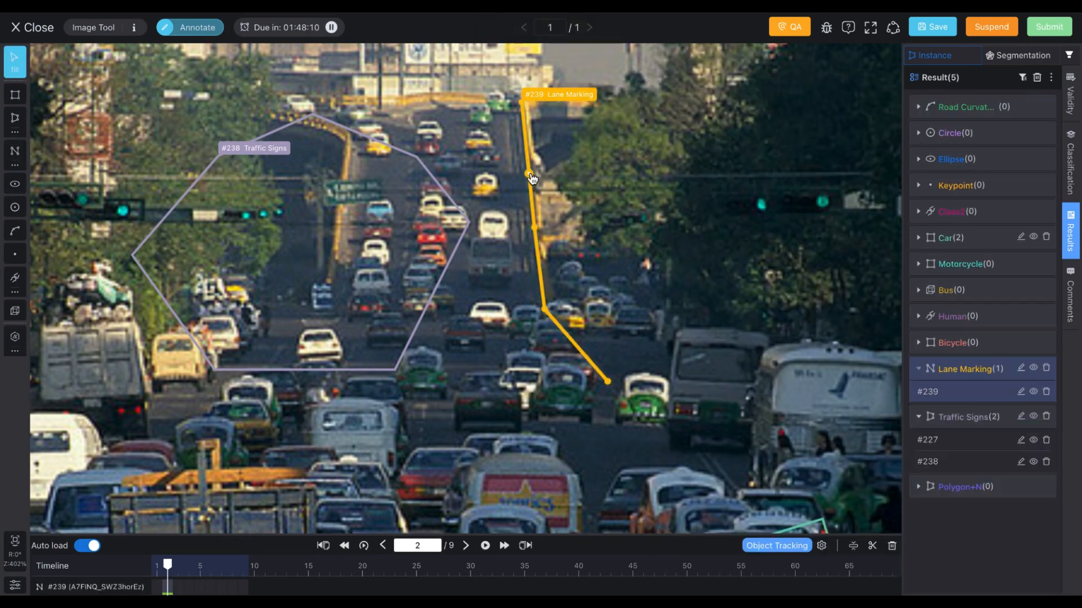
Step: Duplicate the lane-marking polyline and place the copy slightly to the left
mouse_move(532, 178)
mouse_down()
mouse_move(631, 177)
mouse_move(535, 176)
mouse_up()
key(Escape)
mouse_move(535, 233)
mouse_down()
mouse_move(561, 244)
mouse_move(515, 237)
mouse_move(541, 235)
mouse_up()
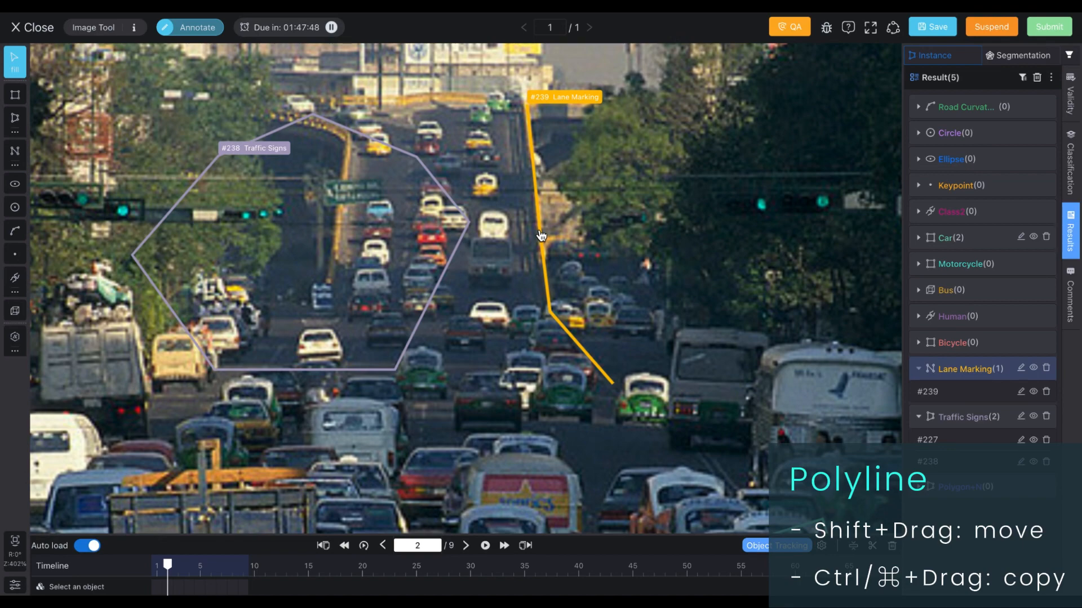
drag(541, 236, 506, 239)
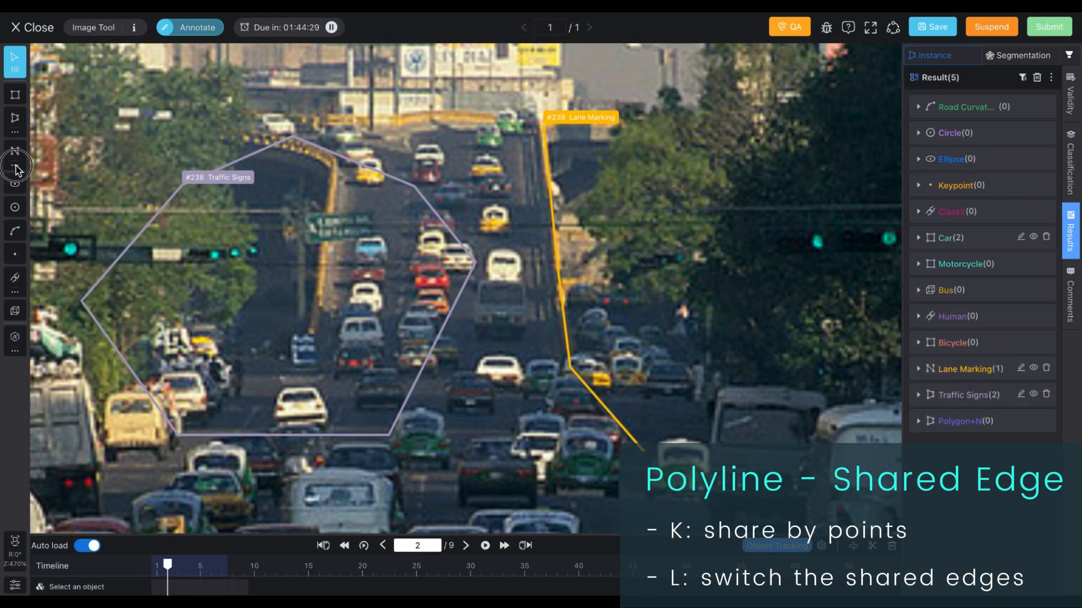
Step: Enable Shared Edge by points for polylines, start a line on the traffic-sign polygon's vertex, and switch the shared edge twice
click(16, 168)
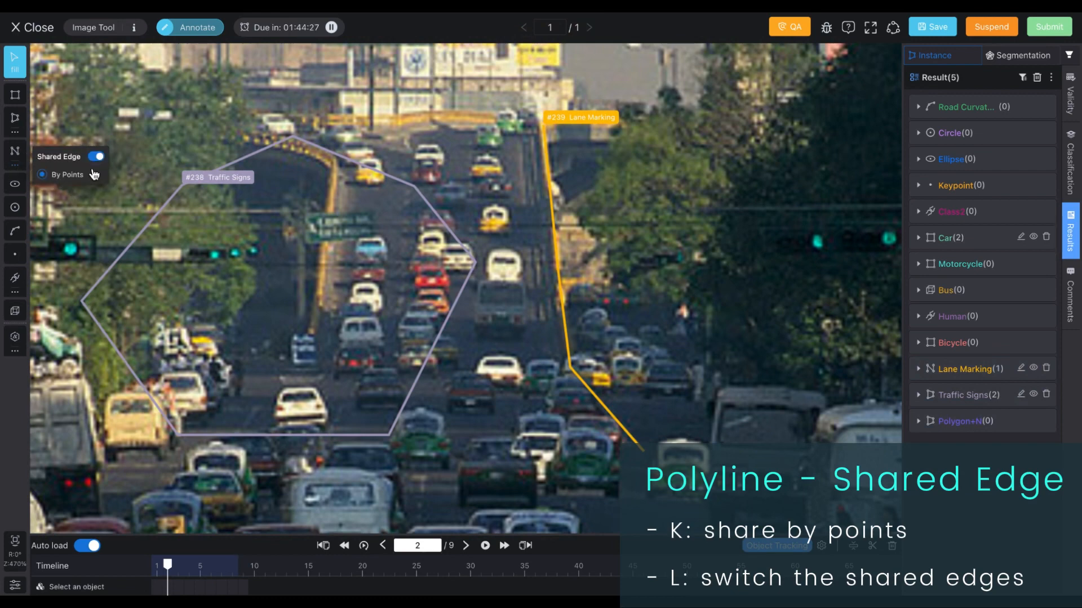
click(94, 176)
click(461, 101)
click(415, 186)
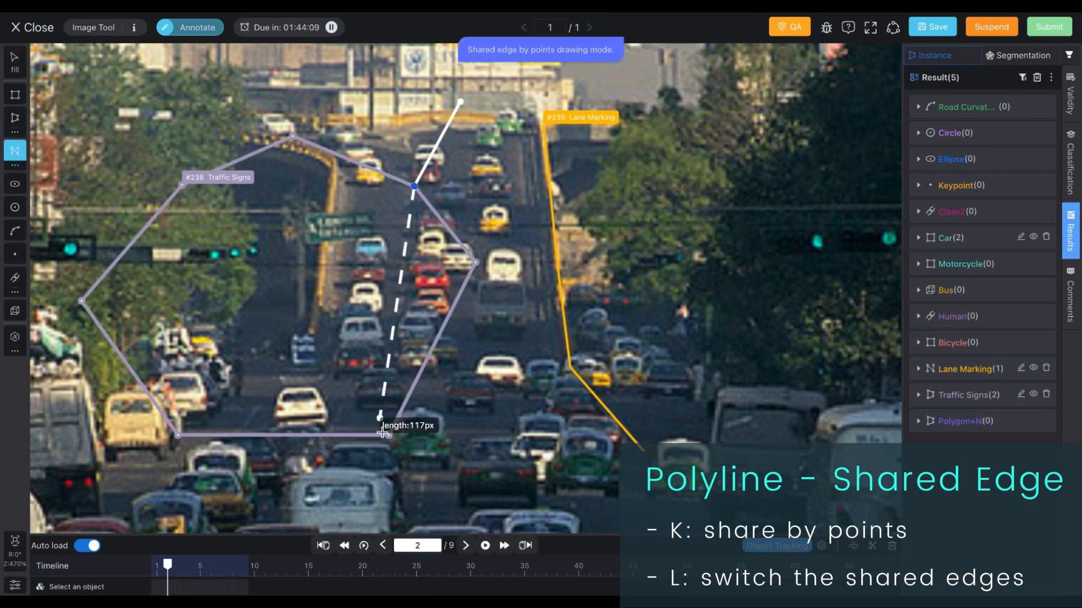
key(l)
key(l)
Step: Continue the shared polyline beyond the polygon's lower vertex with three more points and finish it
click(388, 435)
click(434, 504)
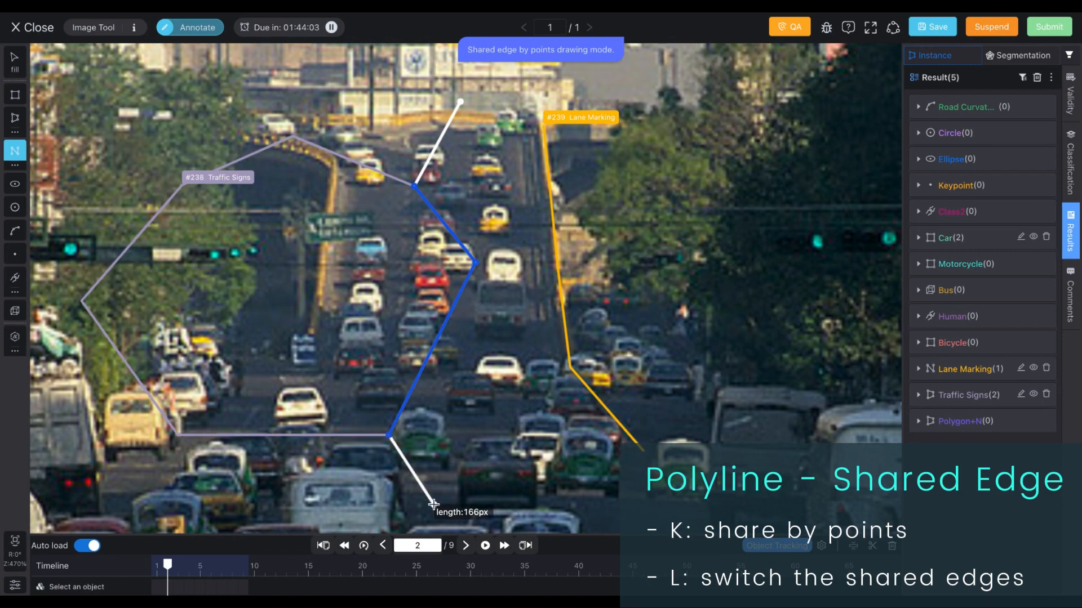
click(598, 476)
click(570, 367)
key(Return)
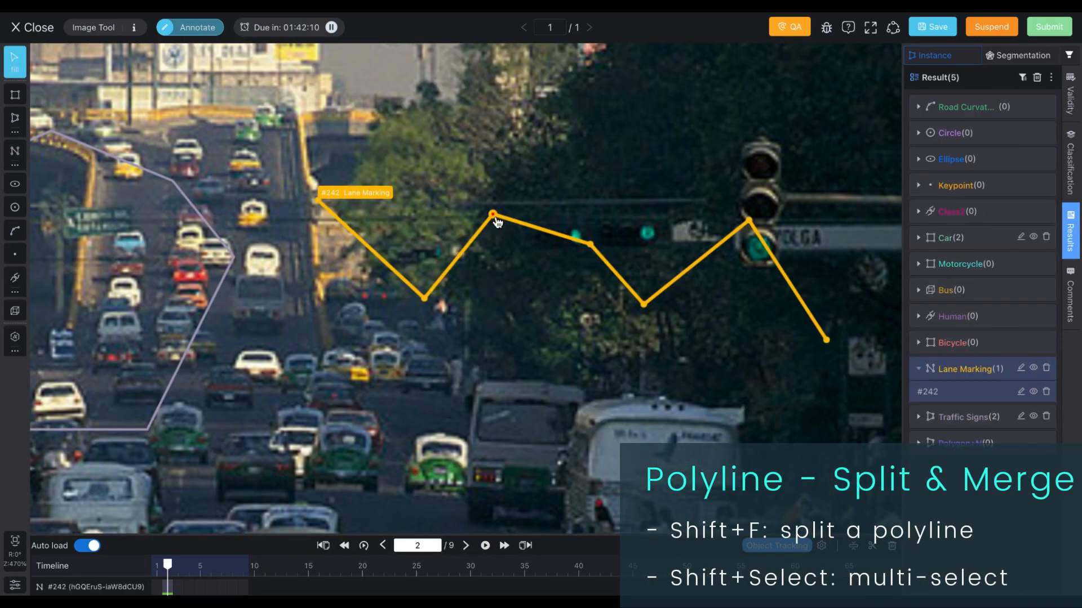
Step: Save, split the zigzag lane-marking polyline at the selected vertex, and move one piece aside
key(ctrl+s)
key(shift+f)
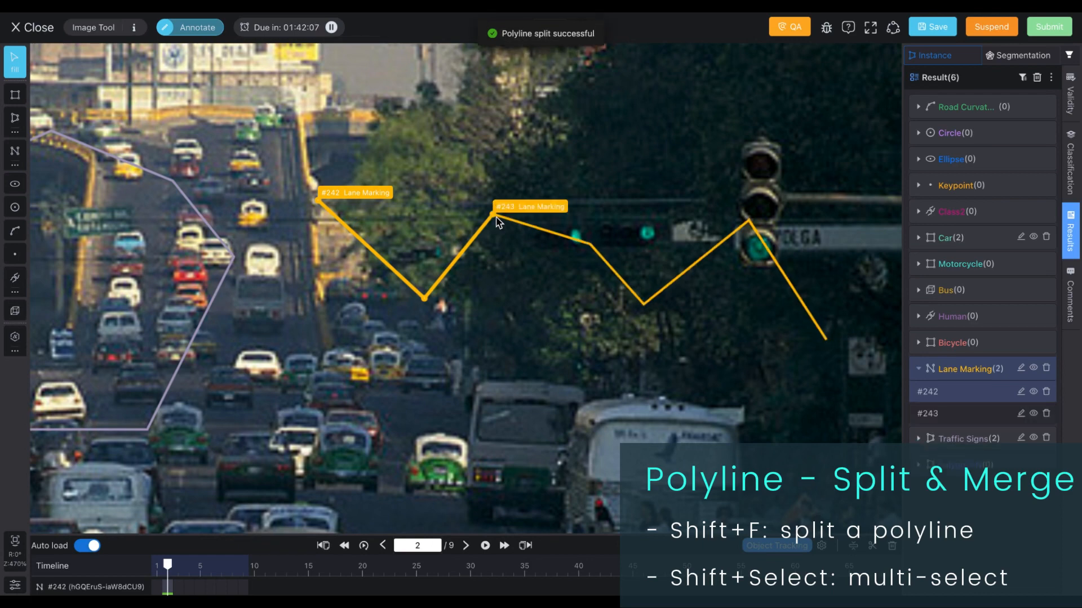
drag(522, 228, 570, 225)
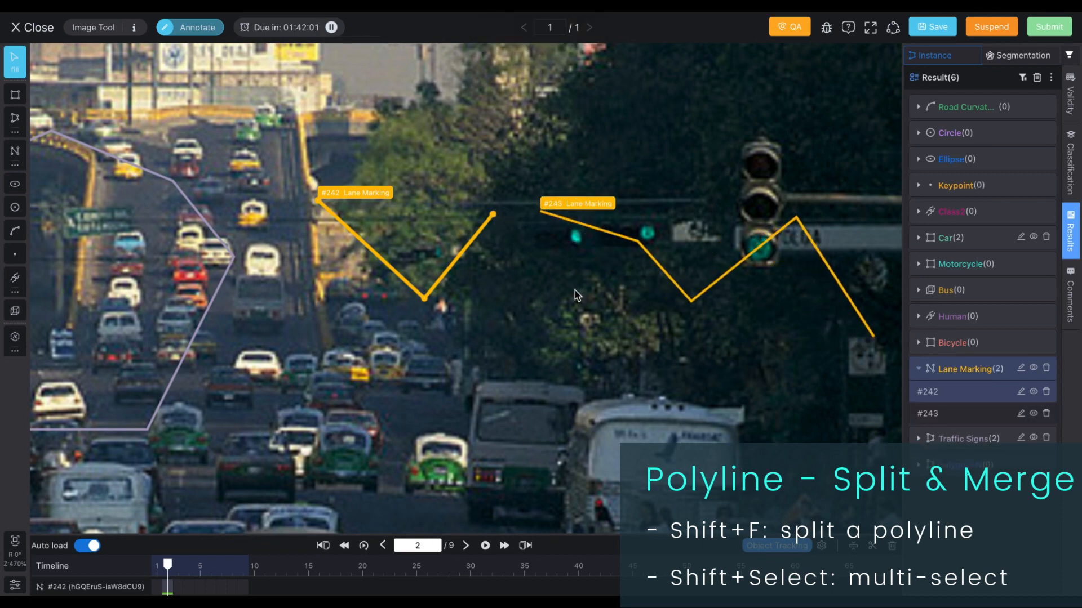
Step: Select both polyline pieces and merge them back into one
shift+click(591, 238)
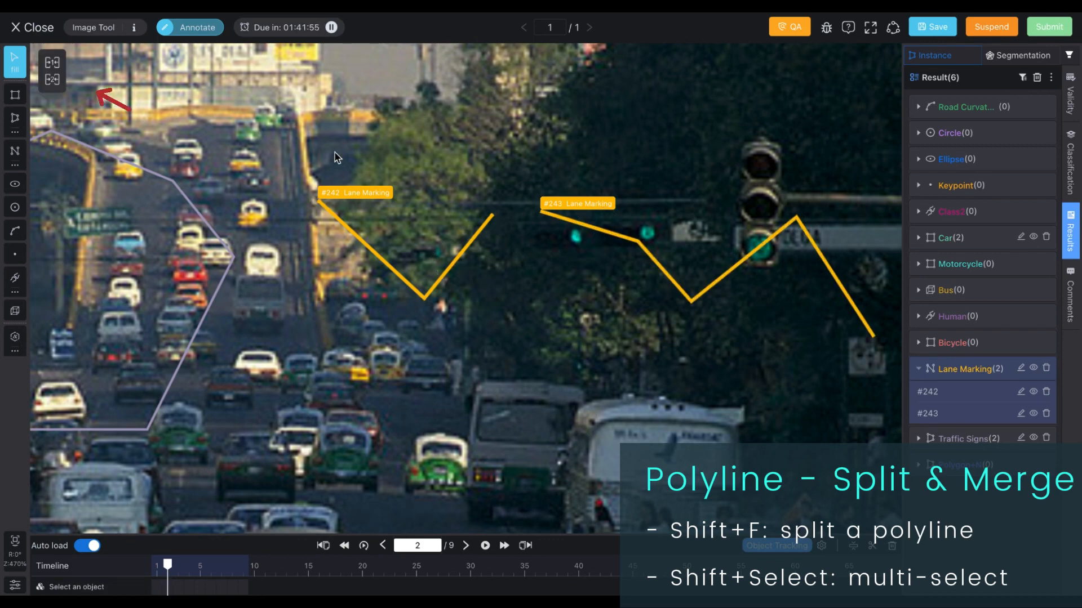
click(53, 63)
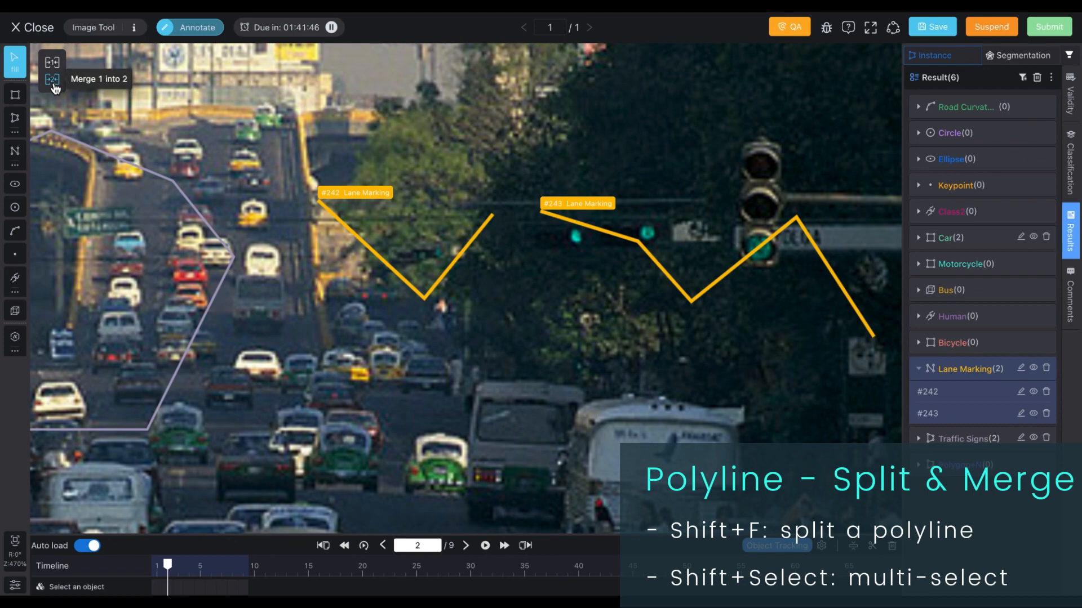
click(53, 81)
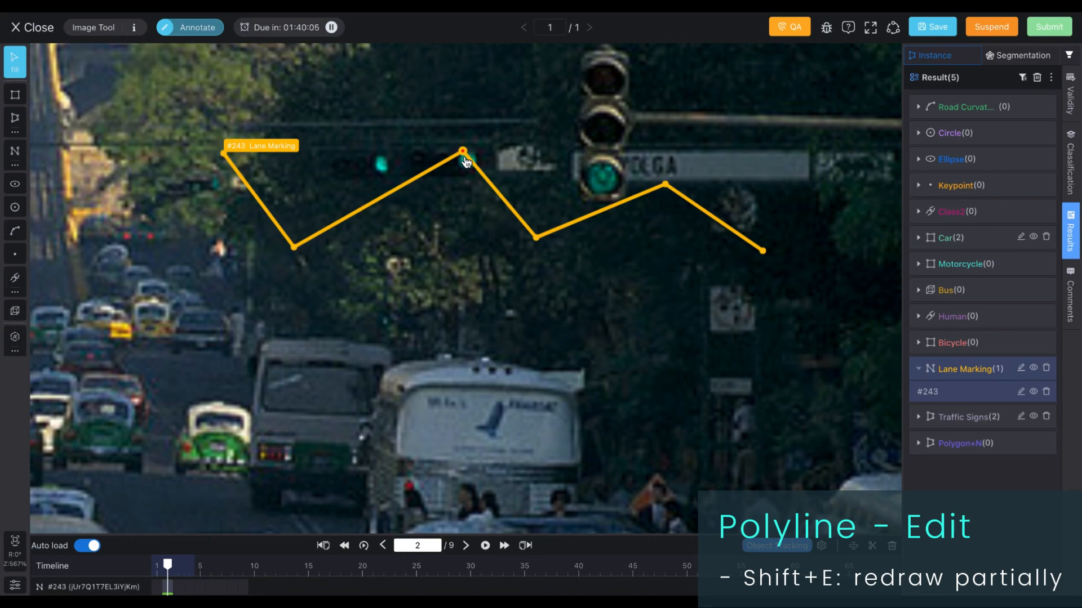
Step: Partially redraw the zigzag polyline from its middle peak with a new four-point path rejoining it further right
key(shift+e)
click(463, 152)
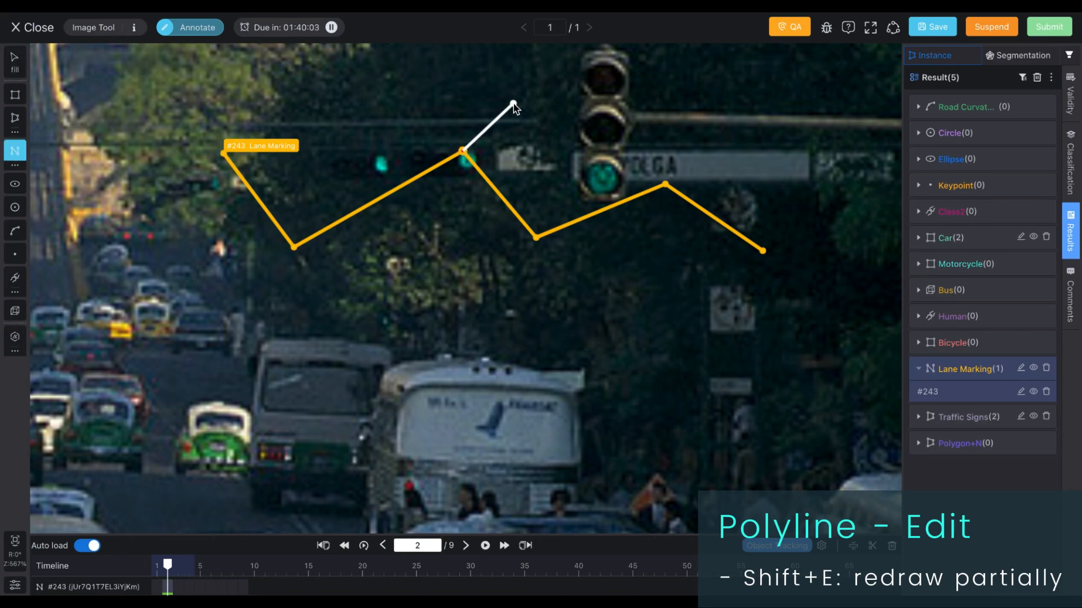
click(513, 104)
click(546, 149)
click(606, 107)
click(641, 148)
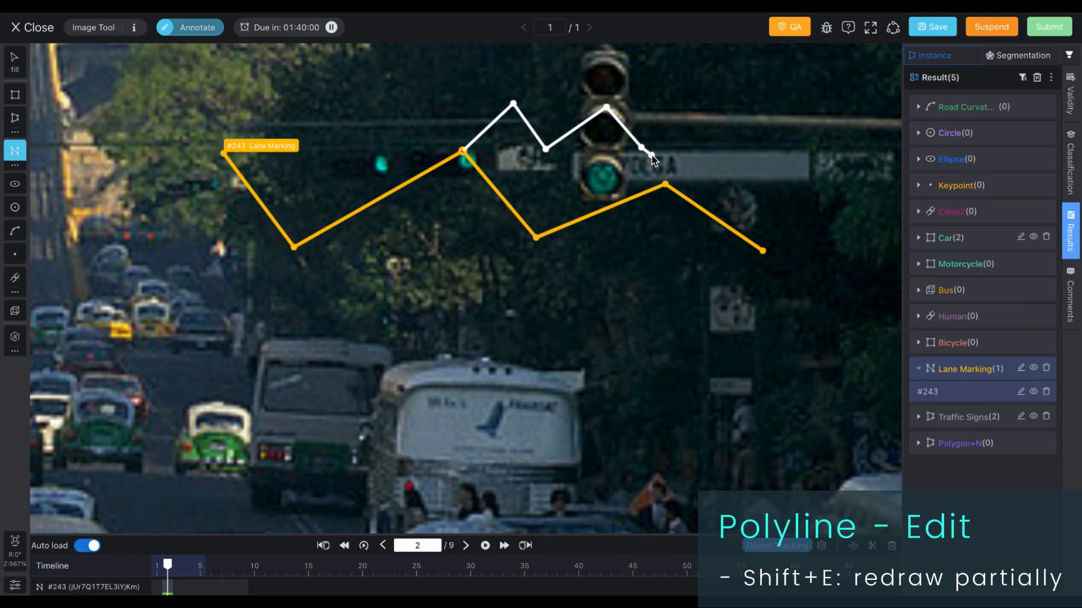
click(685, 117)
click(666, 185)
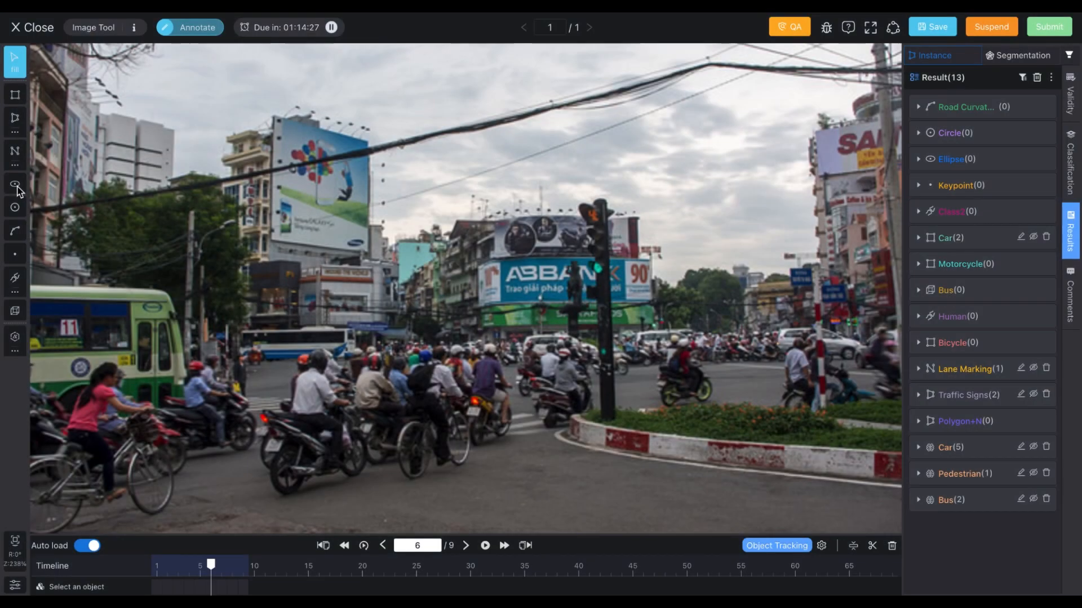
Step: Switch to the Ellipse tool and draw a tilted ellipse over the buildings above the green bus
click(15, 184)
click(328, 296)
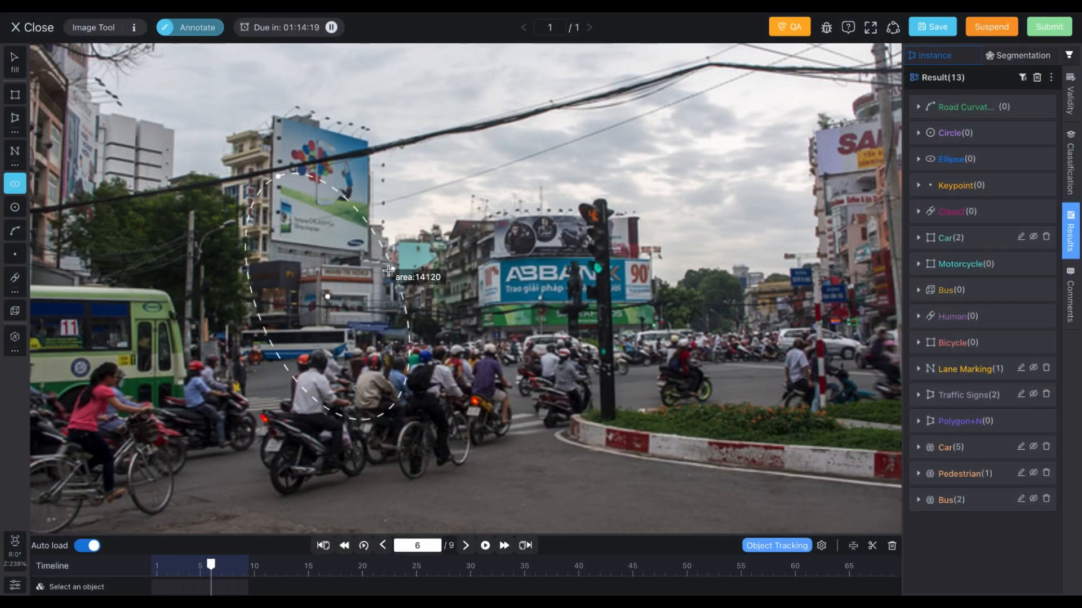
click(399, 235)
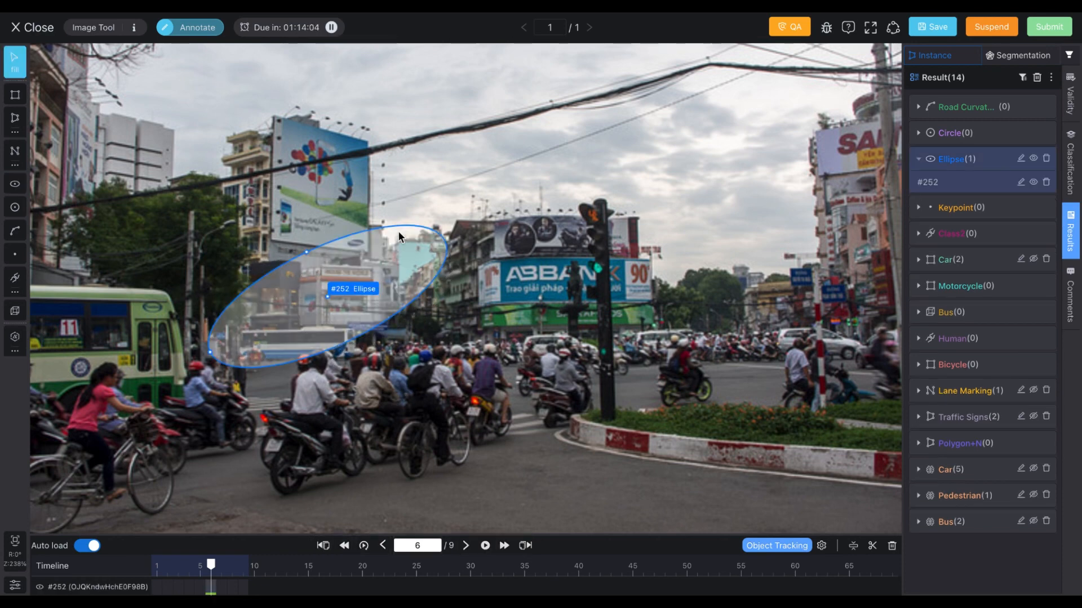
Step: Reshape the tilted ellipse by moving one of its control points
drag(306, 252, 342, 281)
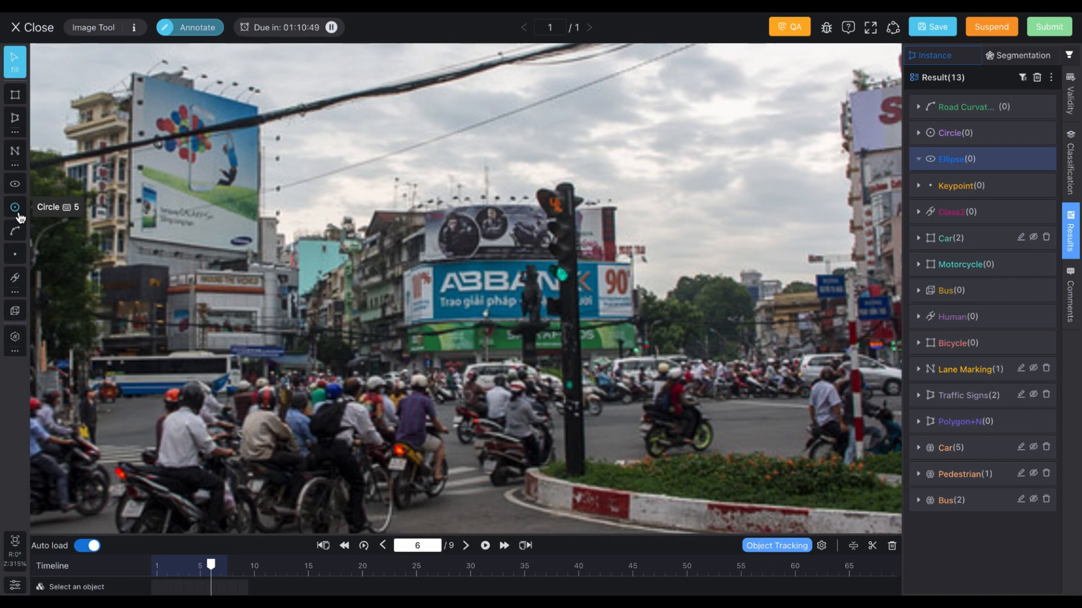
Step: Switch to the Circle tool, draw a large circle over the buildings left of the traffic light, then resize and reposition it
click(18, 214)
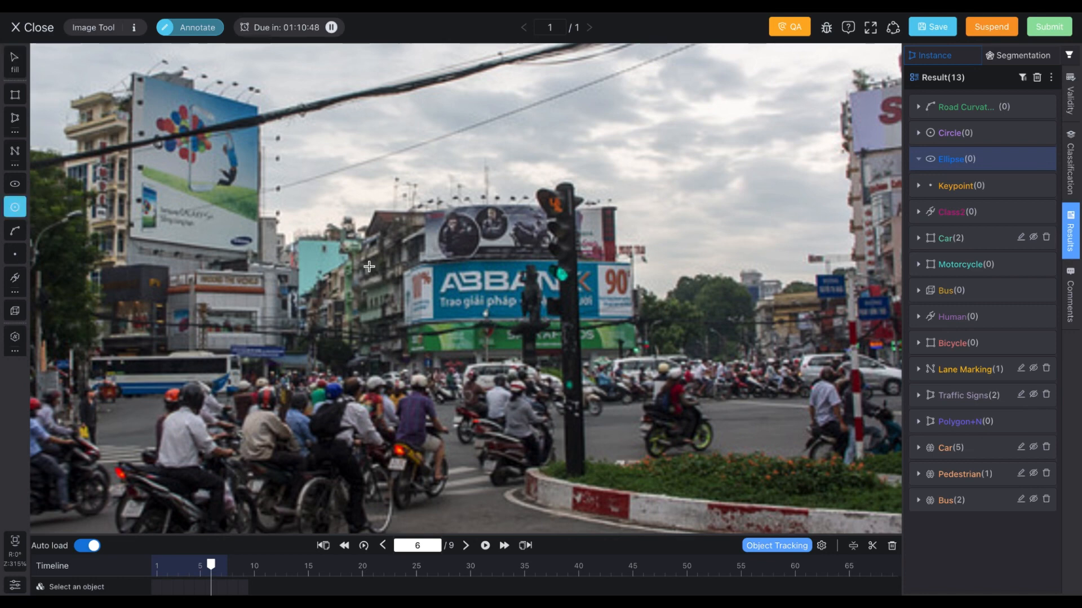
drag(369, 266, 528, 327)
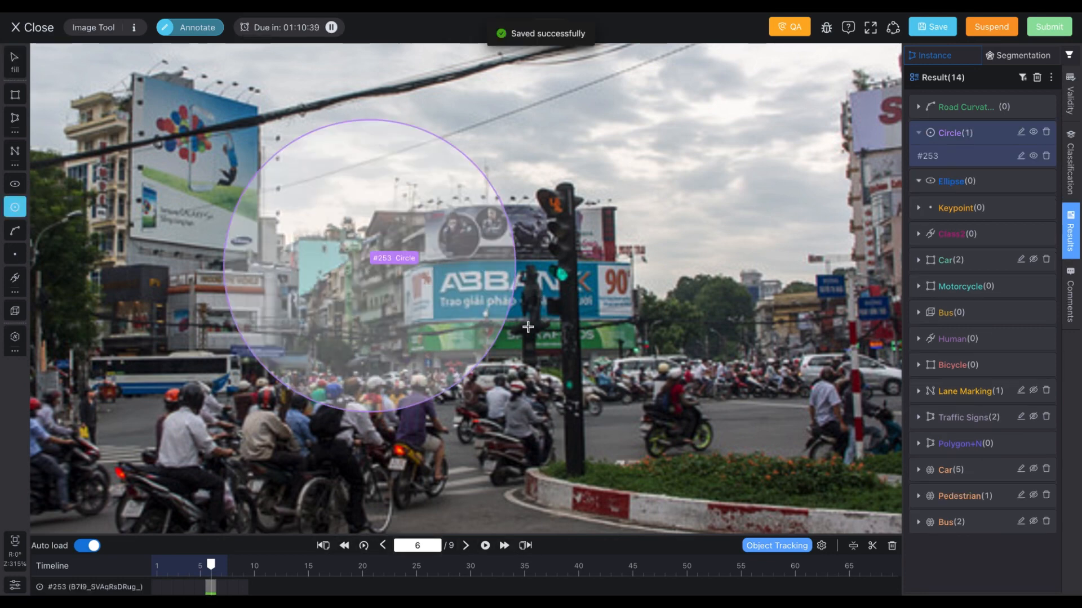
key(Escape)
click(497, 210)
drag(499, 206, 524, 224)
drag(372, 271, 419, 278)
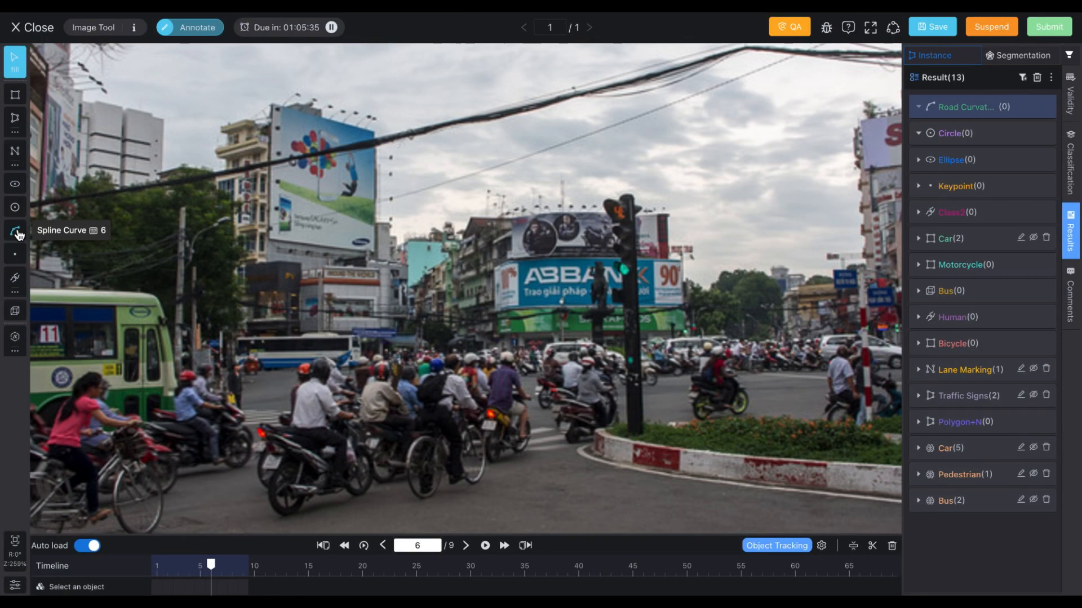
Step: Switch to the Curve tool and draw a six-point wavy curve across the street from the billboard building to the traffic light
click(15, 230)
click(265, 256)
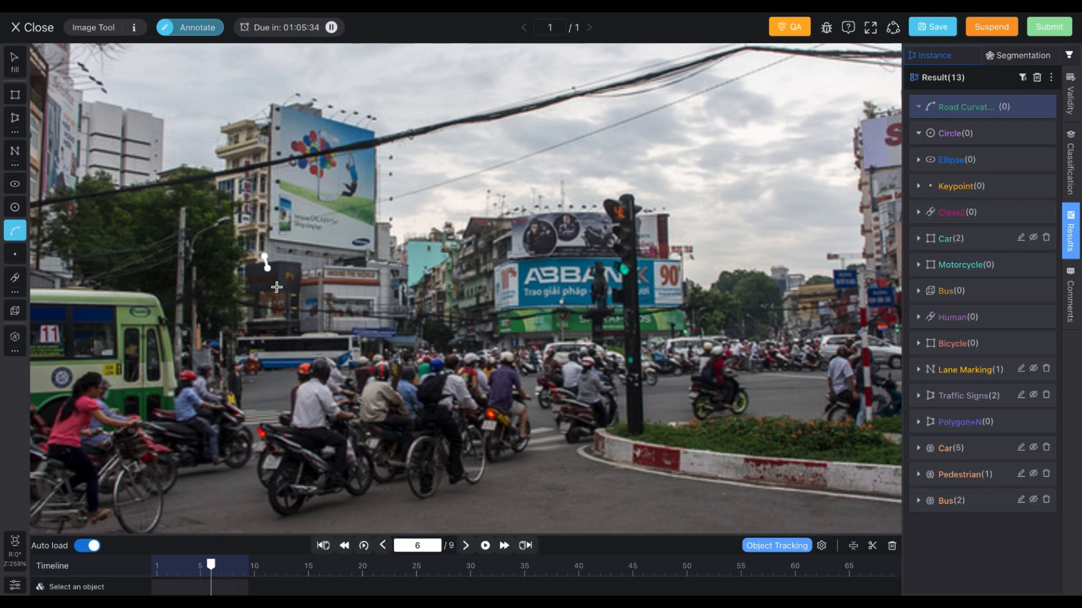
click(326, 324)
click(432, 278)
click(517, 376)
click(590, 402)
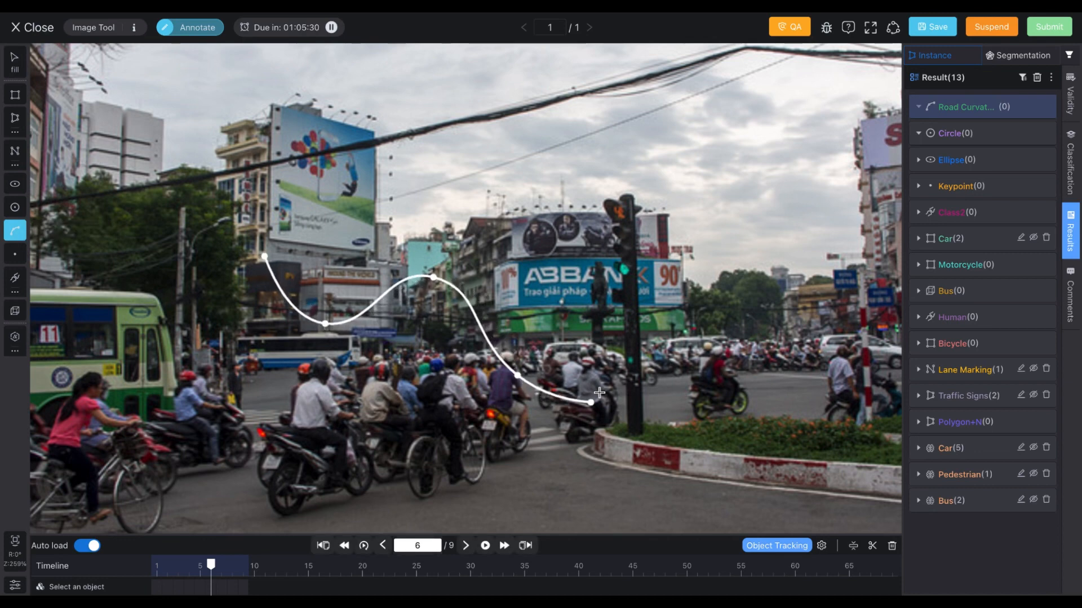
click(632, 318)
key(Return)
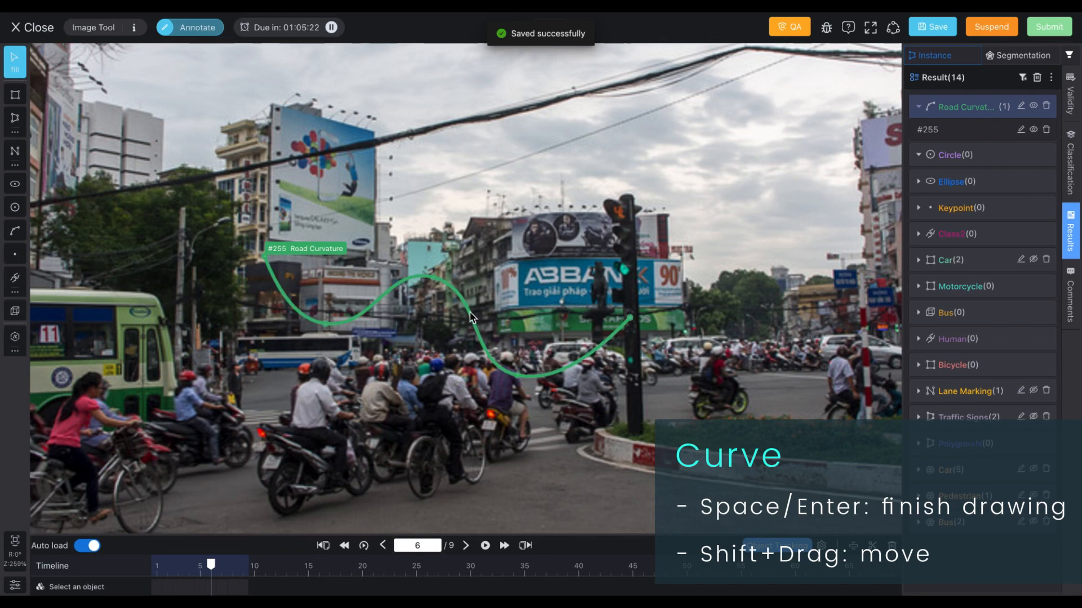
Step: Drag a point on the curve's middle segment to reshape it
click(472, 317)
mouse_move(472, 317)
mouse_down()
mouse_move(496, 308)
mouse_move(492, 319)
mouse_up()
click(491, 319)
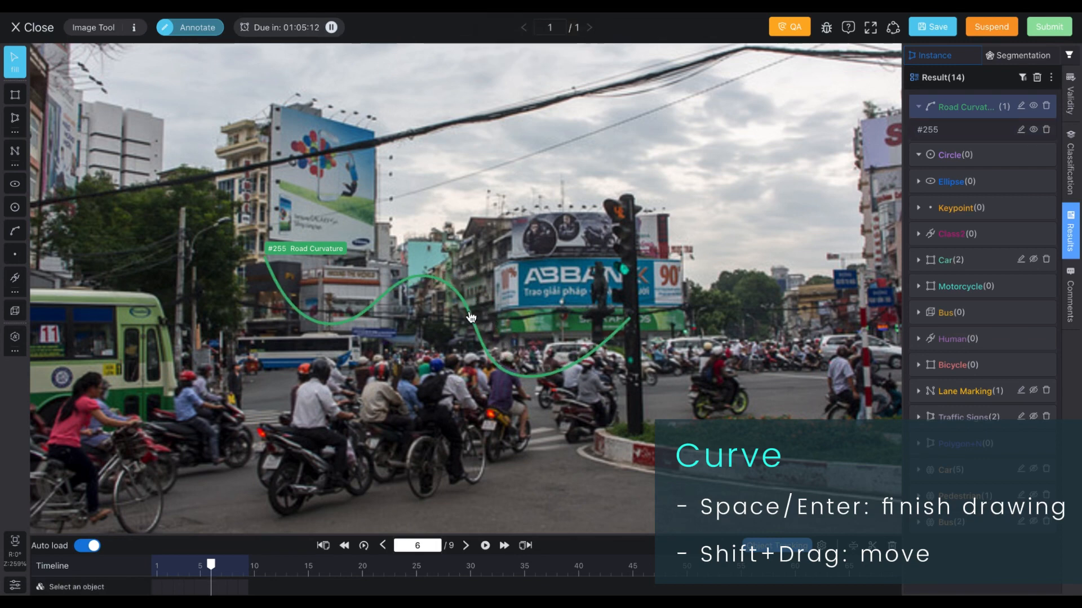
mouse_move(471, 317)
mouse_down()
mouse_move(549, 284)
mouse_move(458, 322)
mouse_up()
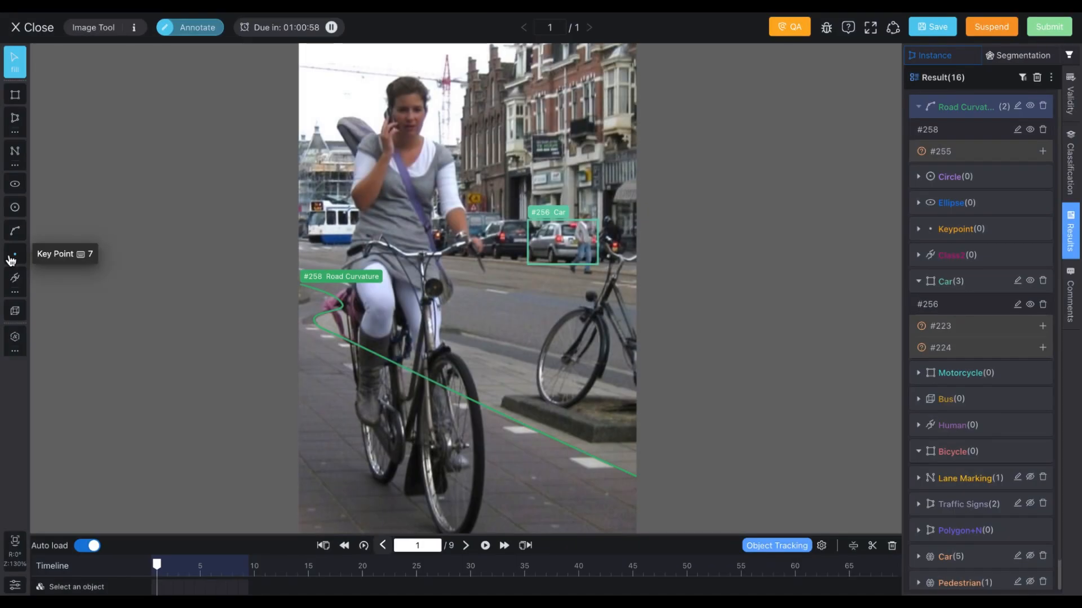
Step: Switch to the Keypoint tool, place a keypoint on the cyclist's head and assign it the Keypoint class
click(14, 254)
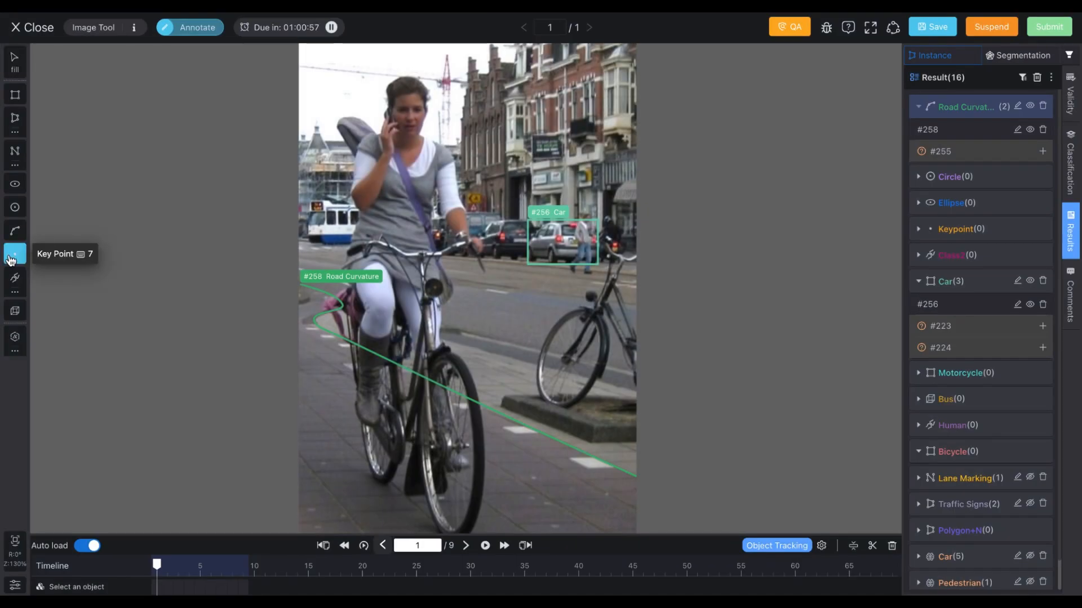
click(403, 112)
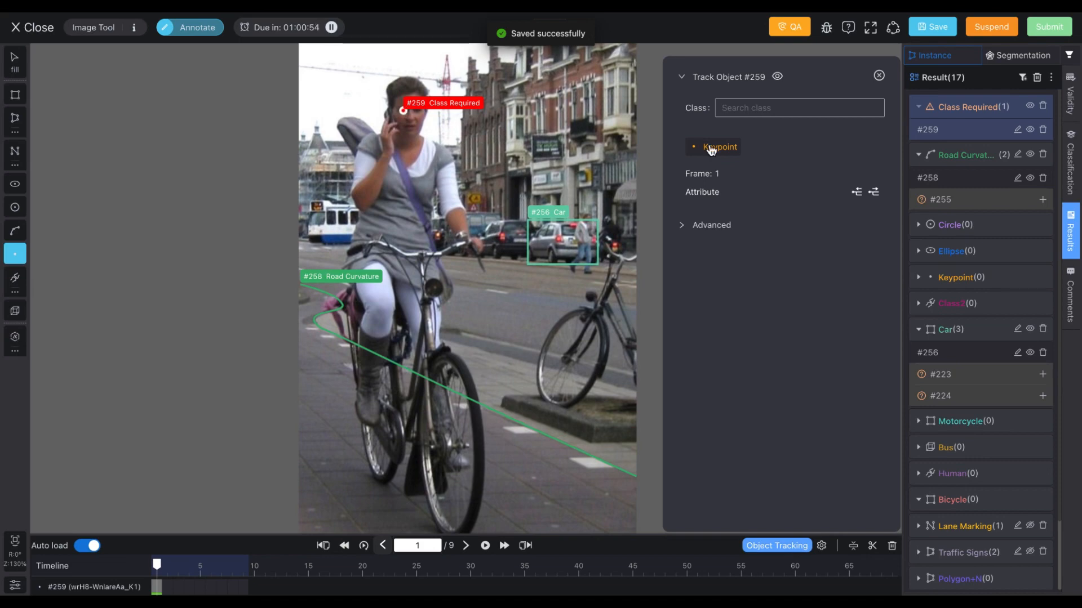
click(711, 147)
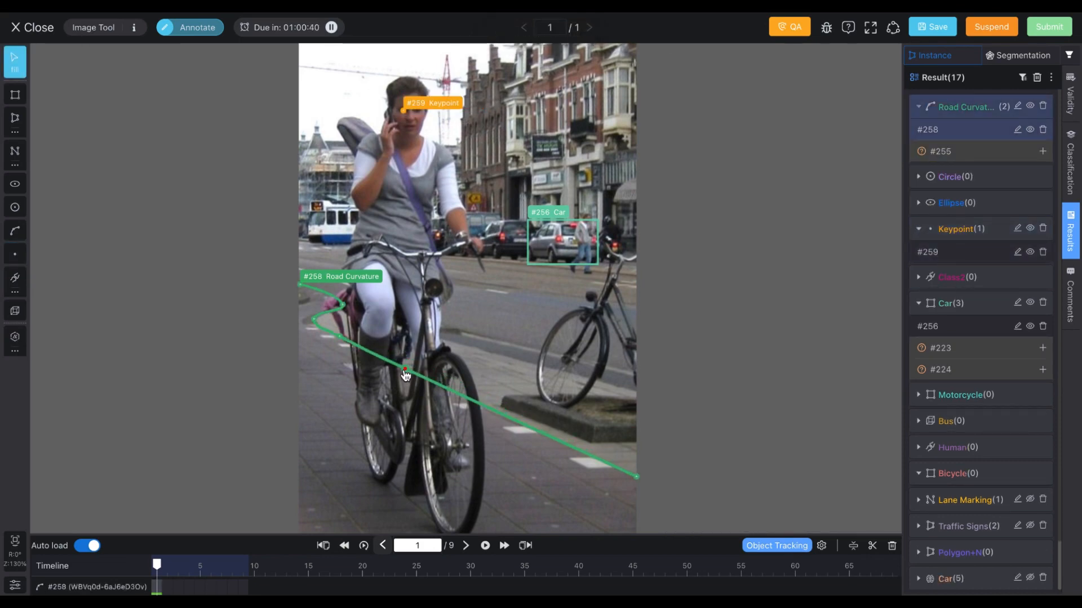
Step: Add keypoints on the pedestrian beside the car and on the road curvature line, toggling the class pad to assign the Keypoint class
click(586, 226)
key(t)
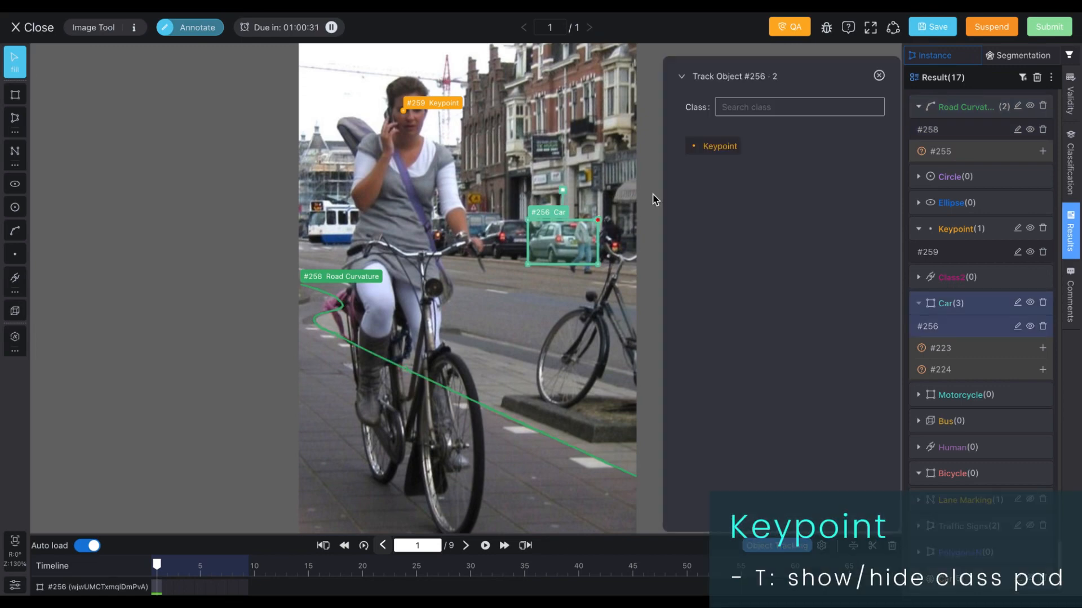
click(712, 155)
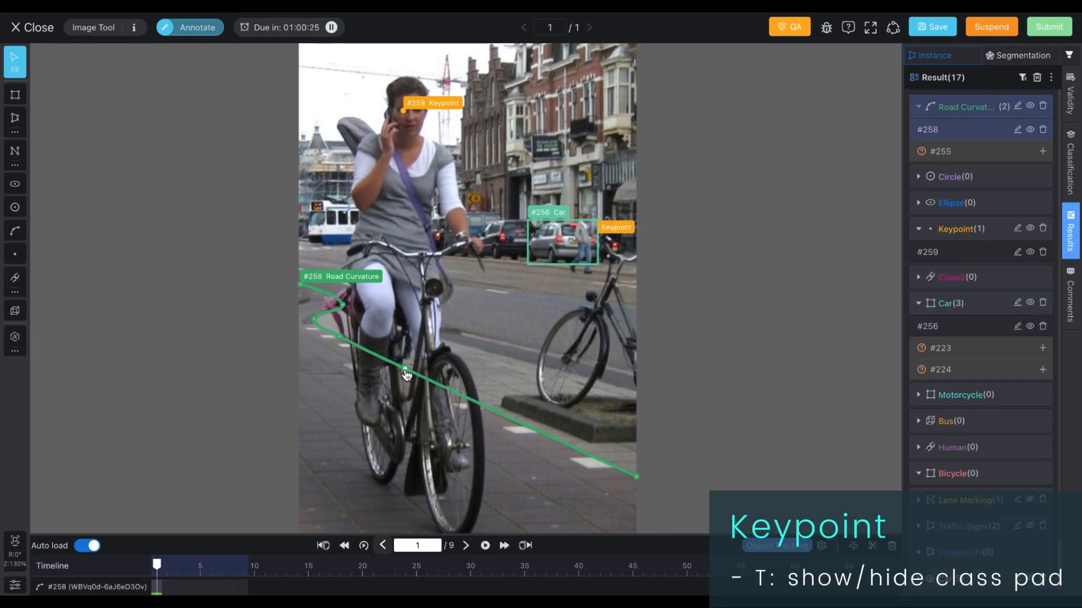
click(404, 369)
click(722, 148)
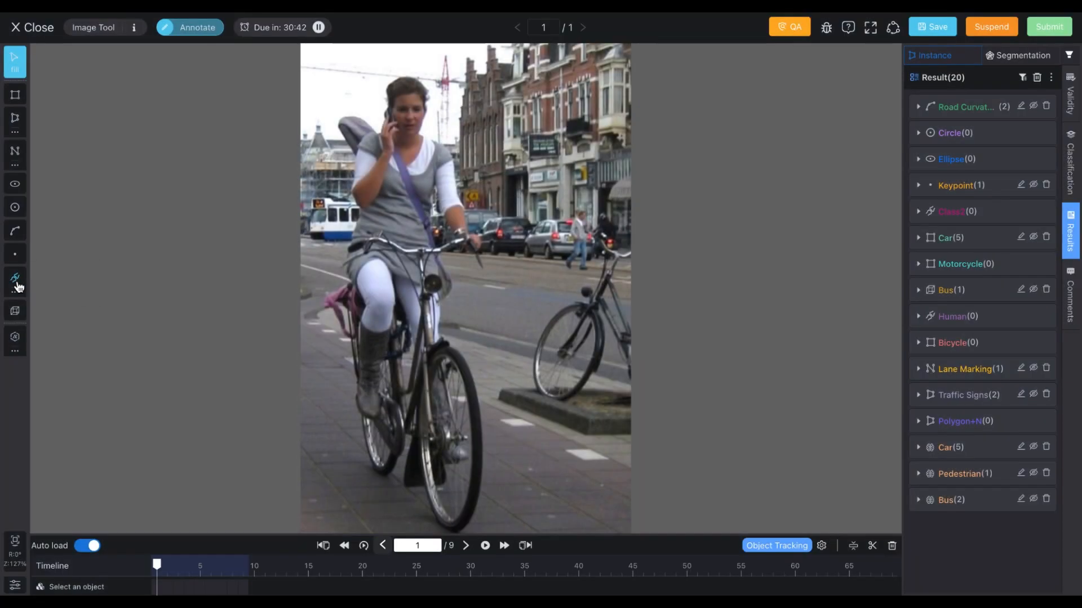
Step: Switch to the Skeleton tool, open its settings, and choose the Human skeleton class
click(16, 279)
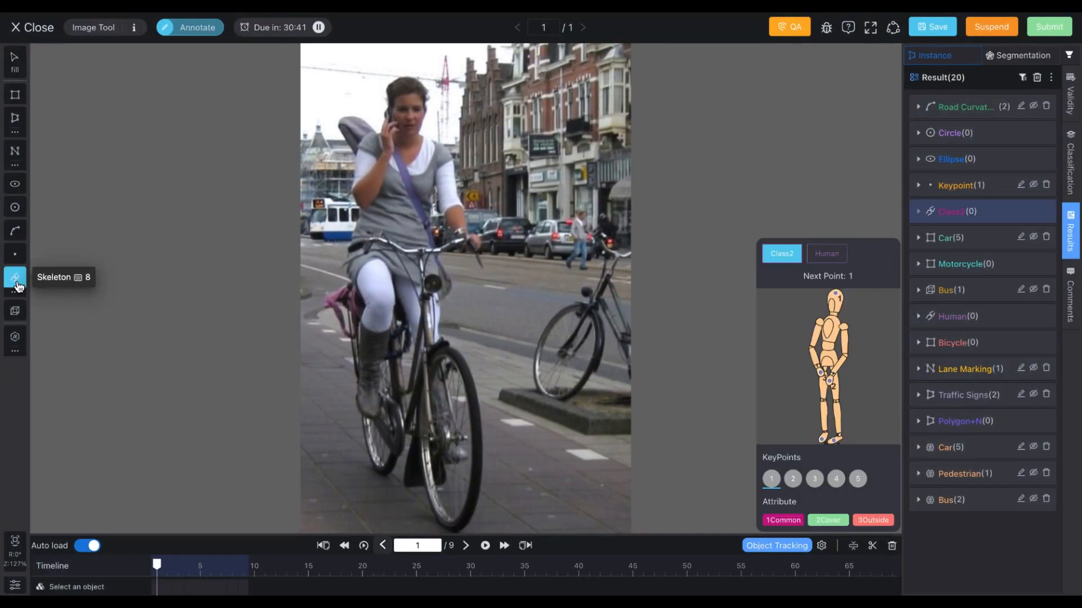
click(18, 290)
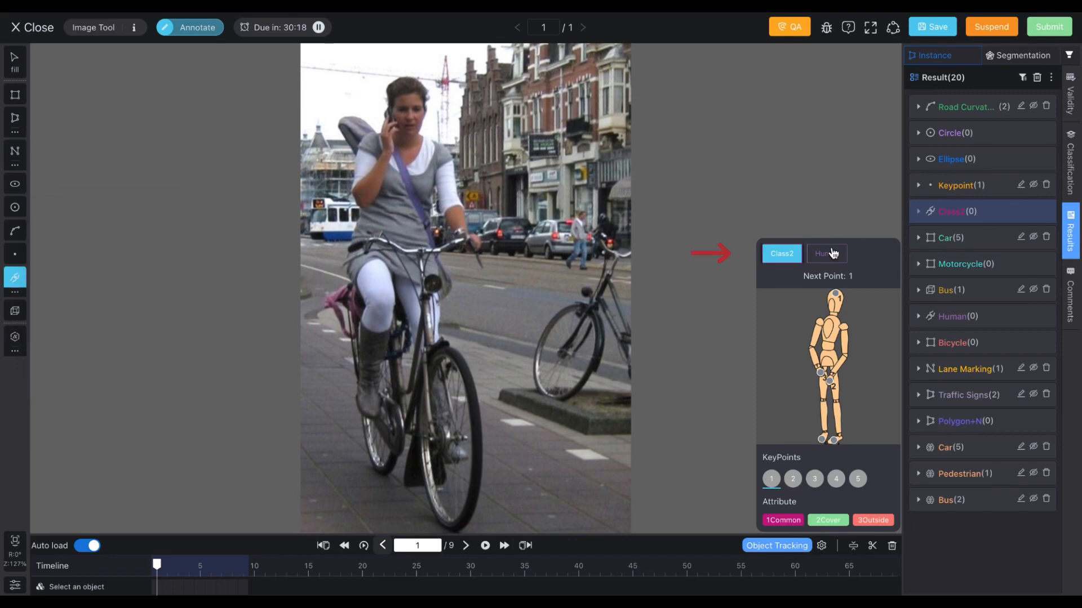
click(827, 254)
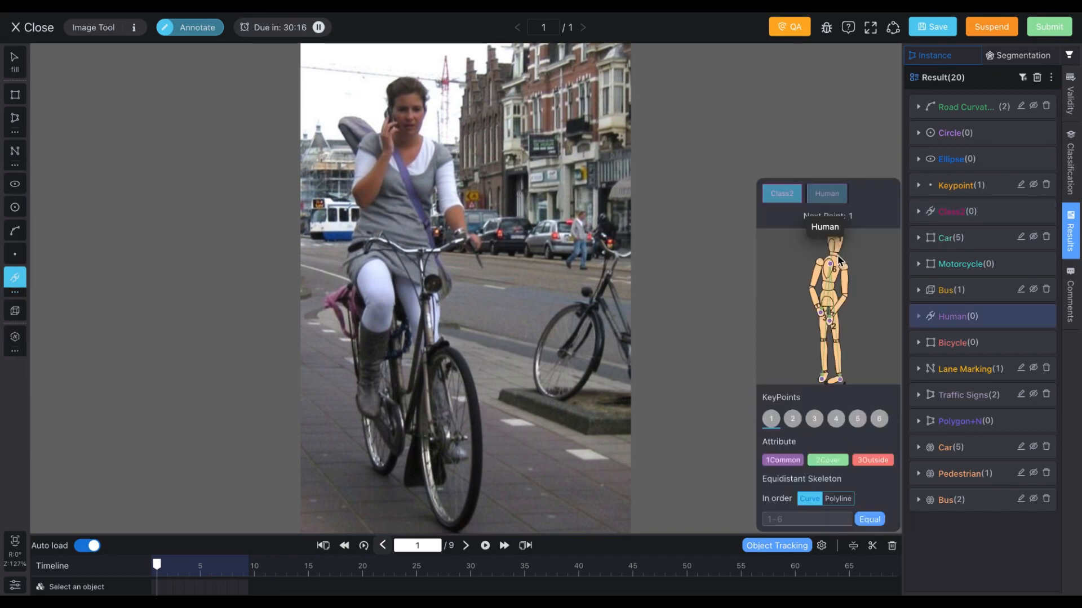
Step: Place the six Human skeleton points on the cyclist's head, hands, chest and both feet
click(410, 113)
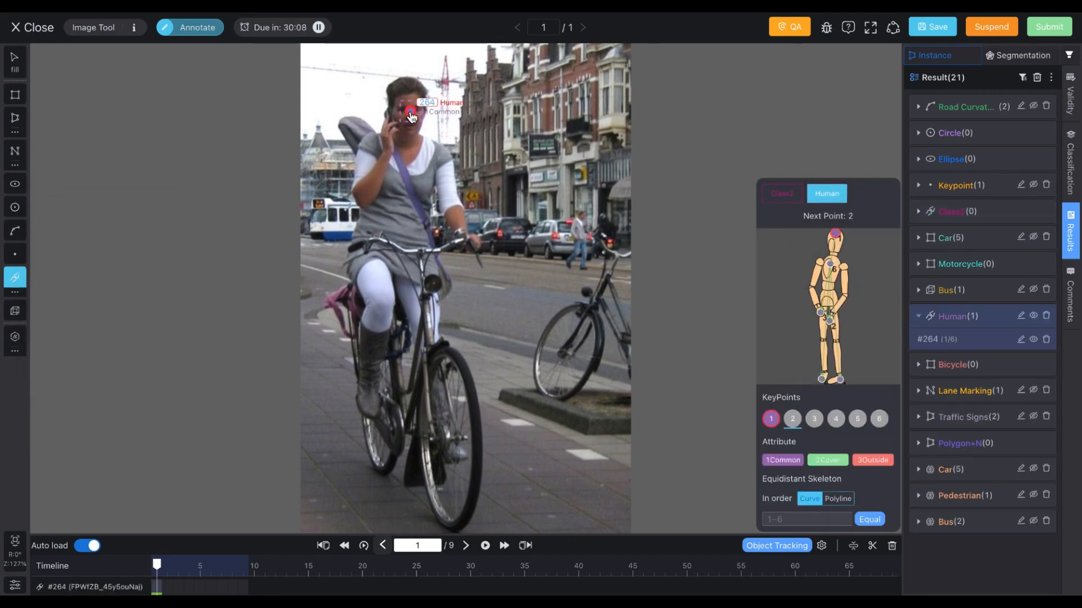
click(460, 233)
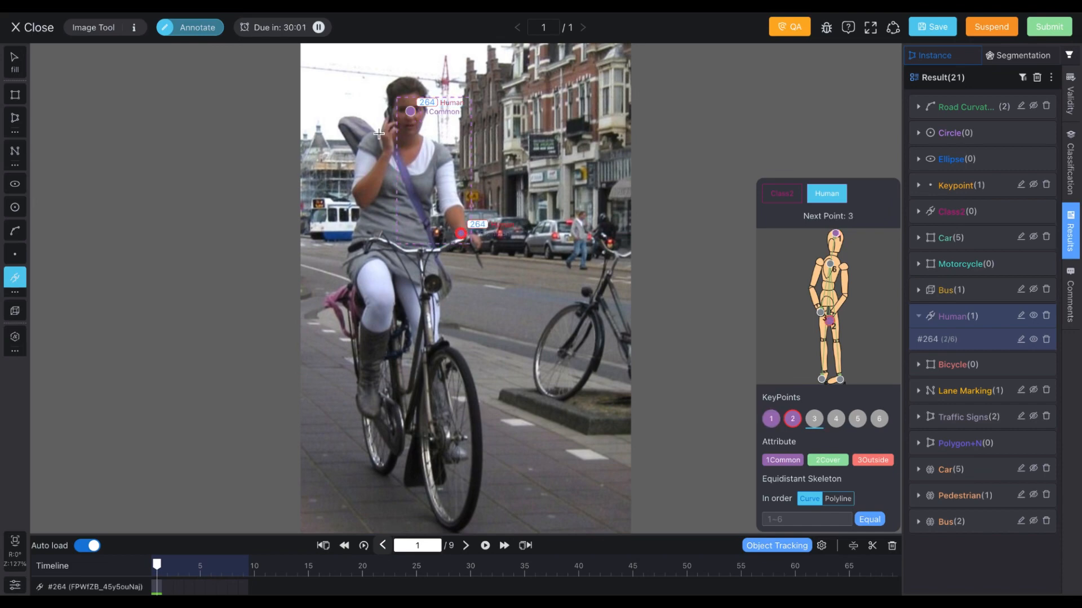
click(387, 135)
click(407, 190)
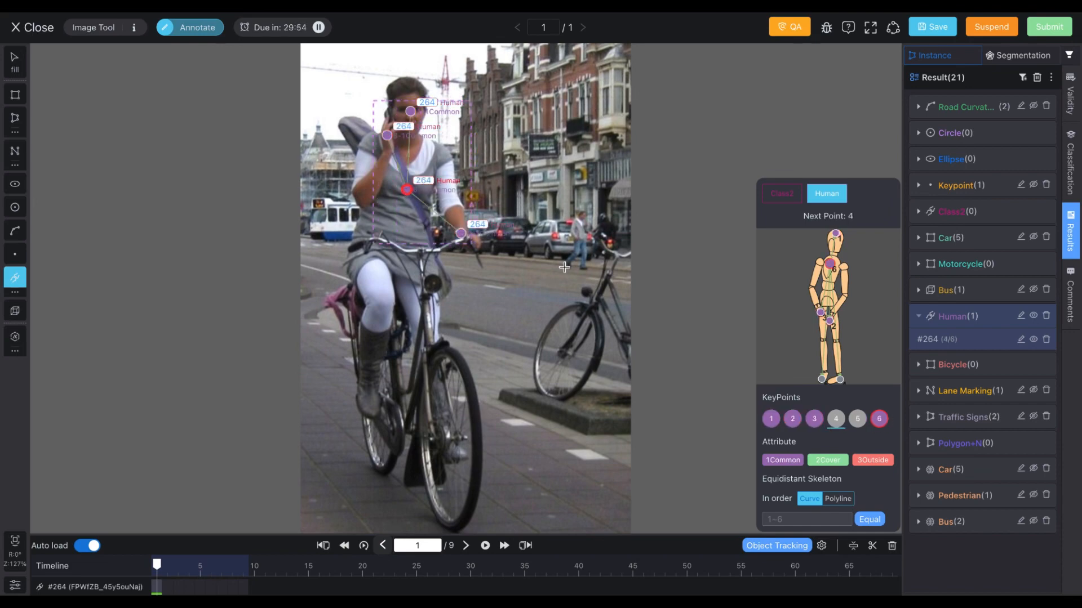
click(449, 444)
click(364, 410)
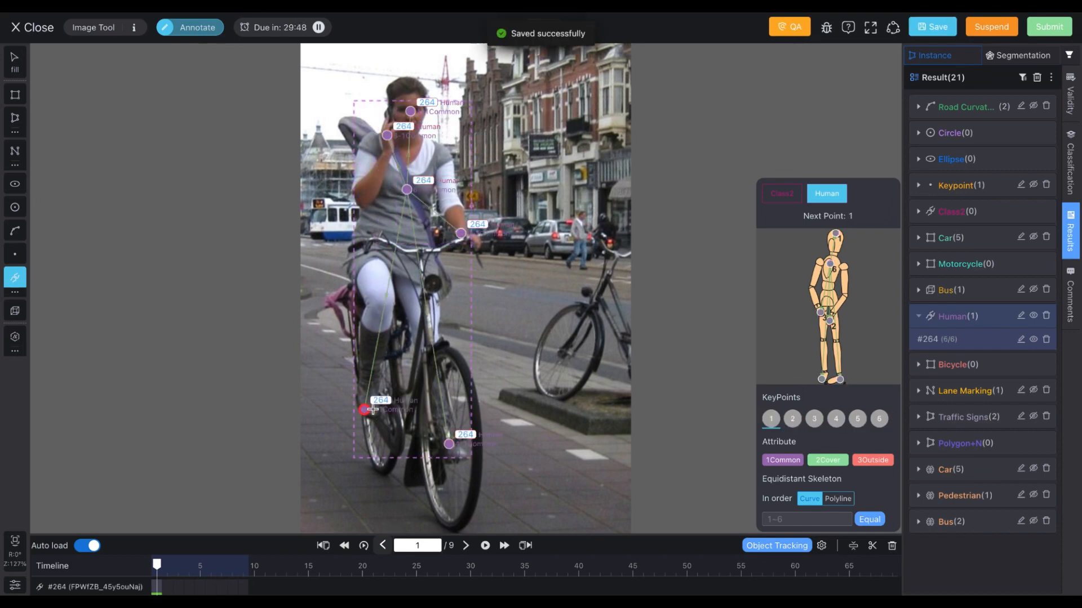
Step: Mark the two foot points and the right-hand point of the skeleton with the 3Outside attribute
click(862, 465)
click(450, 445)
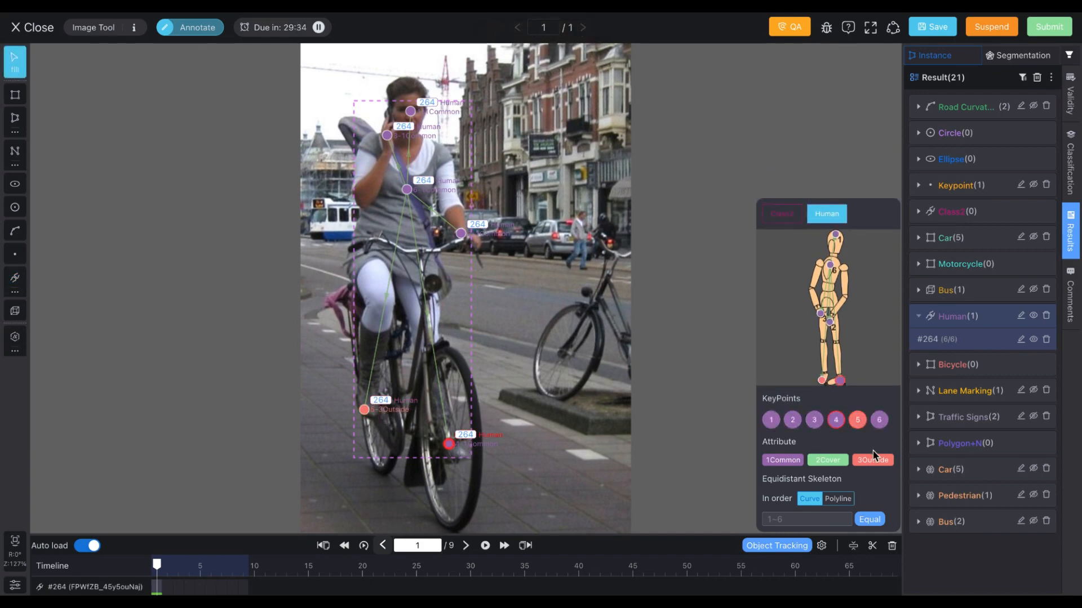
click(874, 462)
click(461, 233)
click(873, 463)
Step: Zoom and pan the sample skeleton figure to inspect its keypoint positions
scroll(865, 326, up, 5)
drag(842, 284, 865, 331)
scroll(865, 332, up, 2)
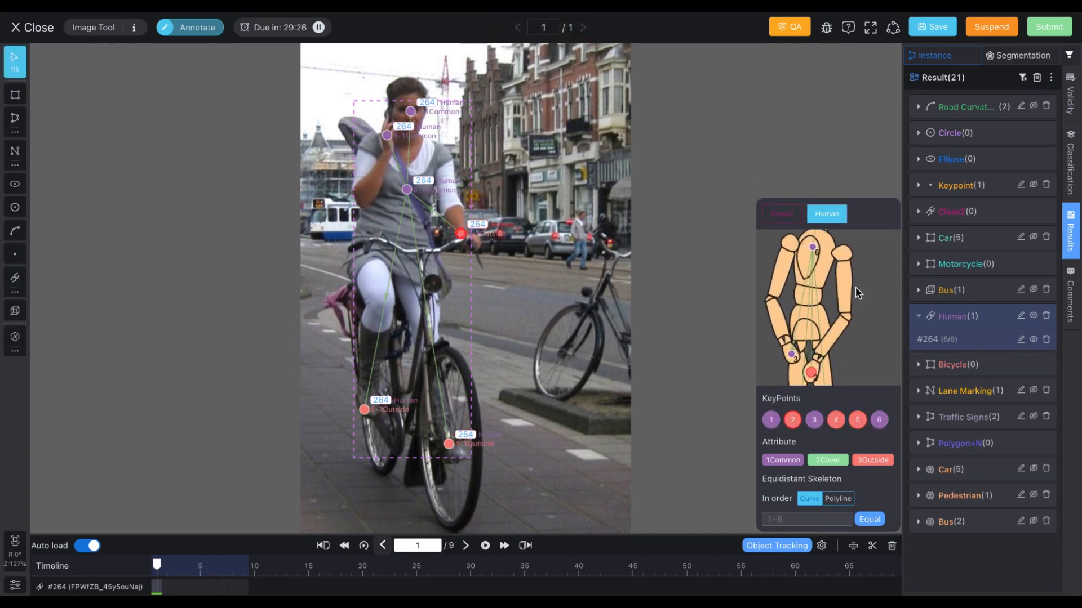
mouse_move(856, 289)
mouse_down()
mouse_move(858, 362)
mouse_move(856, 279)
mouse_up()
drag(842, 352, 873, 238)
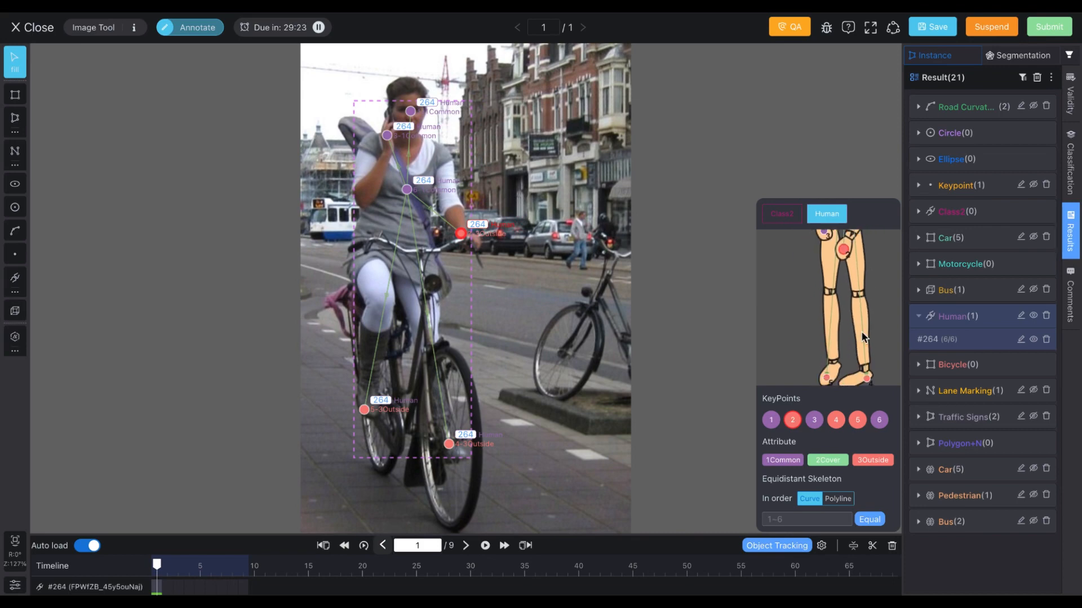
drag(861, 333, 854, 287)
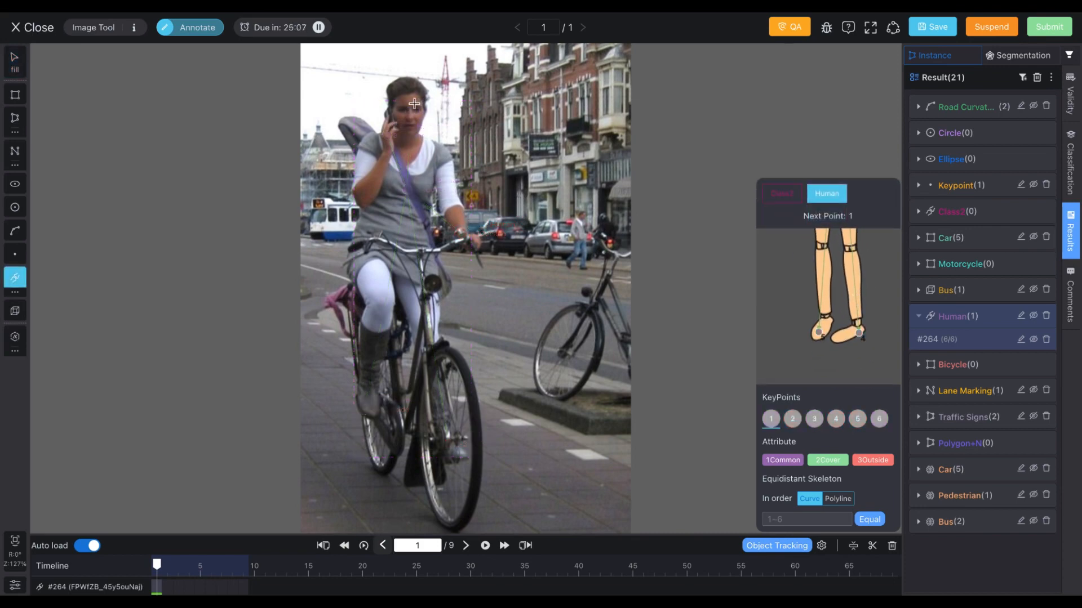
Step: Draw a second Human skeleton on the cyclist by placing its six points on head, hands, chest and feet
click(415, 104)
click(460, 228)
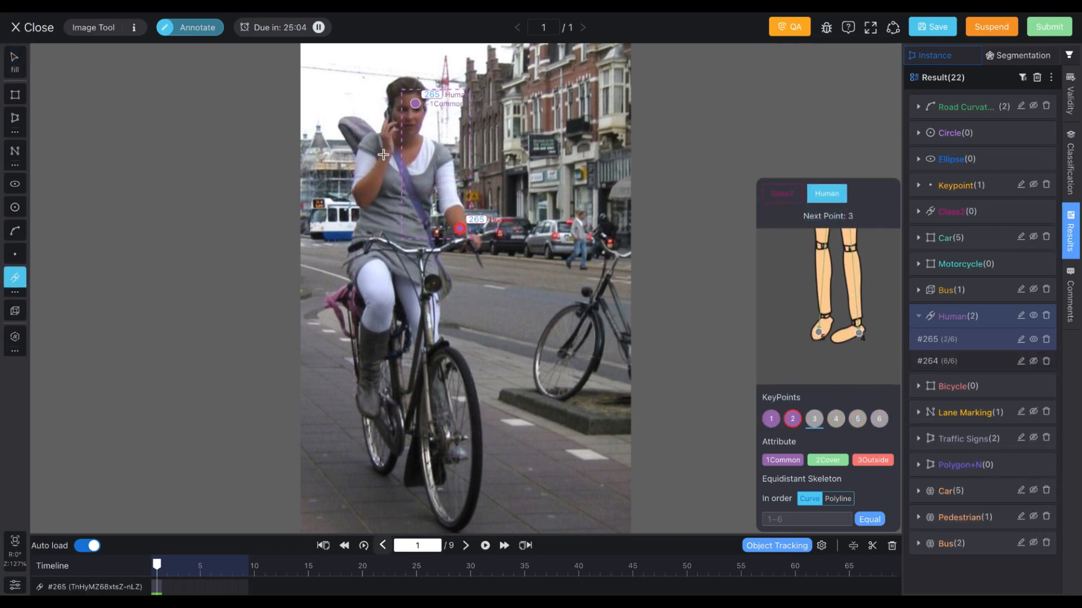
click(385, 149)
click(458, 451)
click(365, 404)
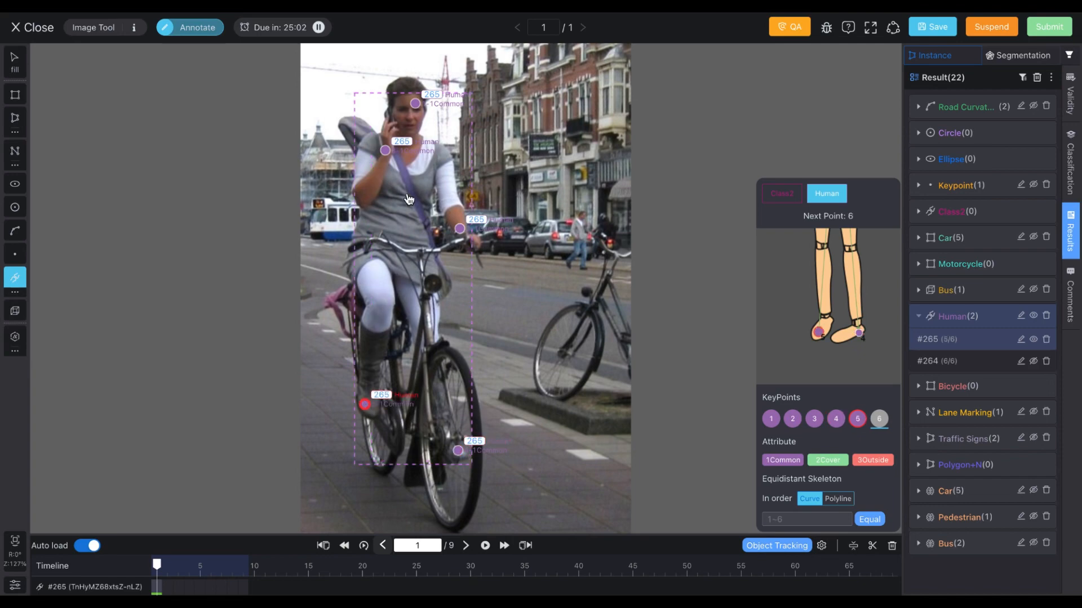
click(407, 185)
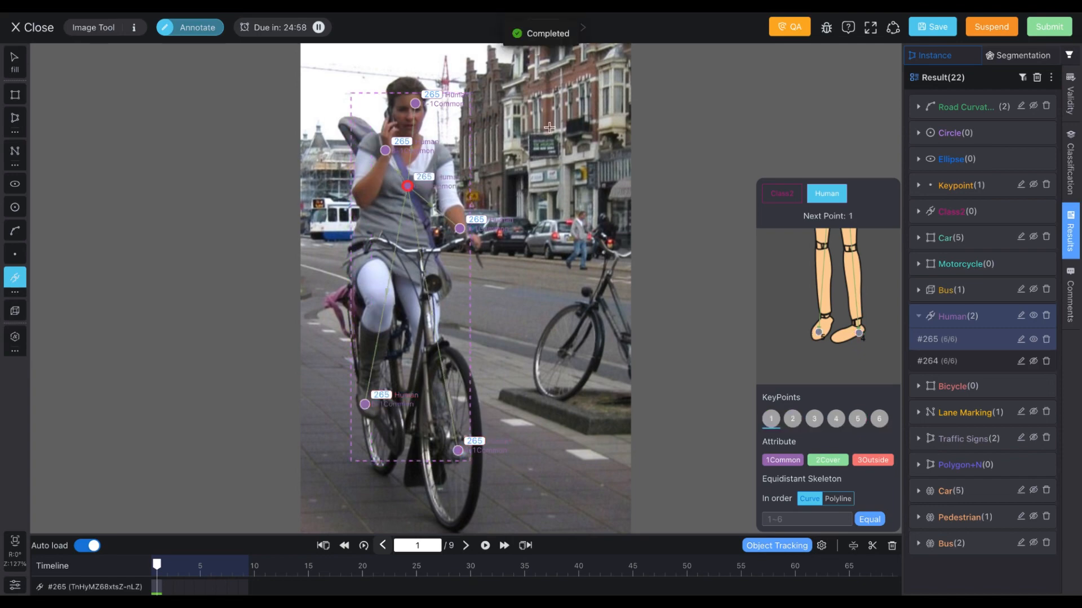
Step: Start a third skeleton with three points near the pedestrian, cancel it, and save the annotations
click(550, 127)
click(584, 187)
click(540, 250)
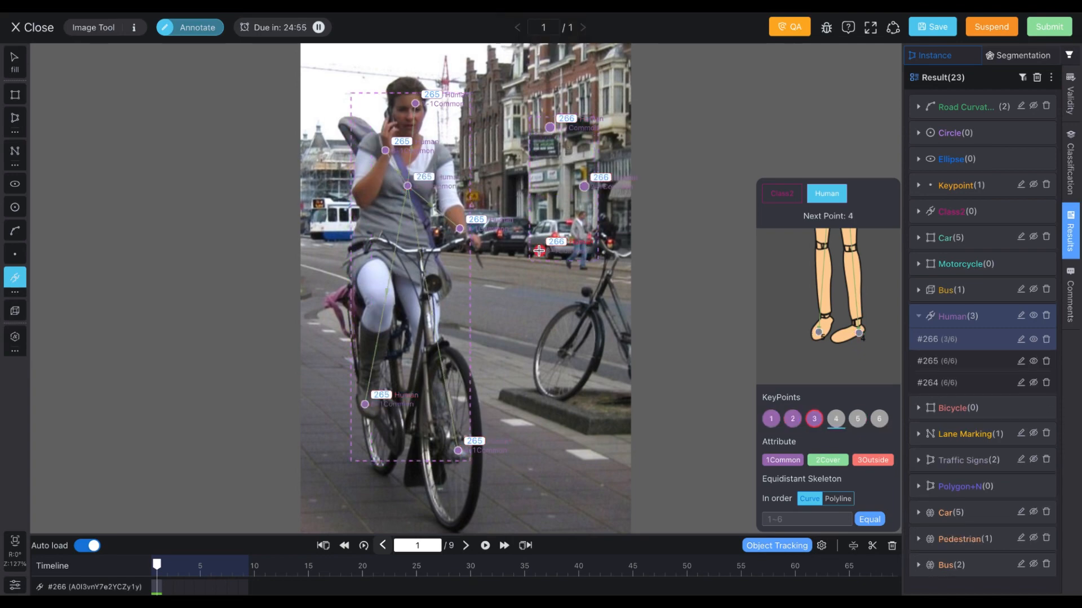
key(Escape)
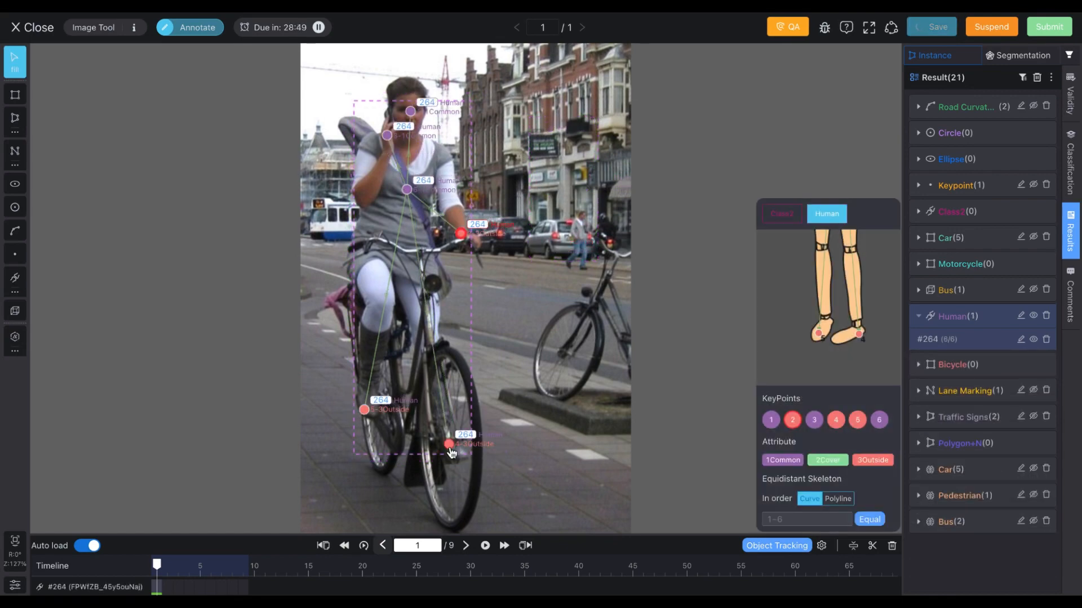
key(ctrl+s)
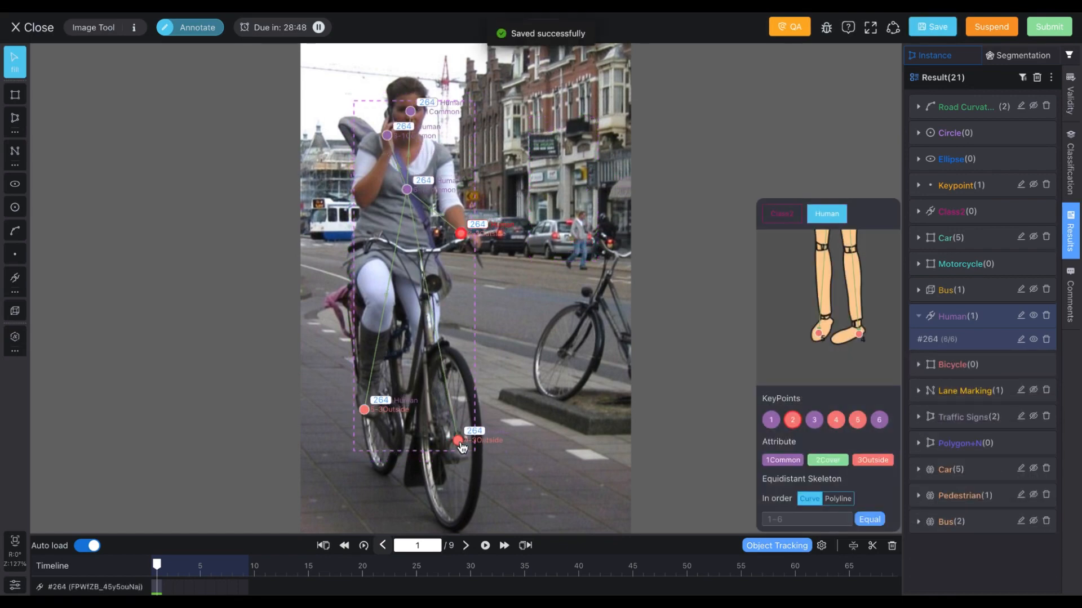
Step: Try nudging the skeleton's foot, hand and head points, then undo all three moves
drag(364, 410, 369, 408)
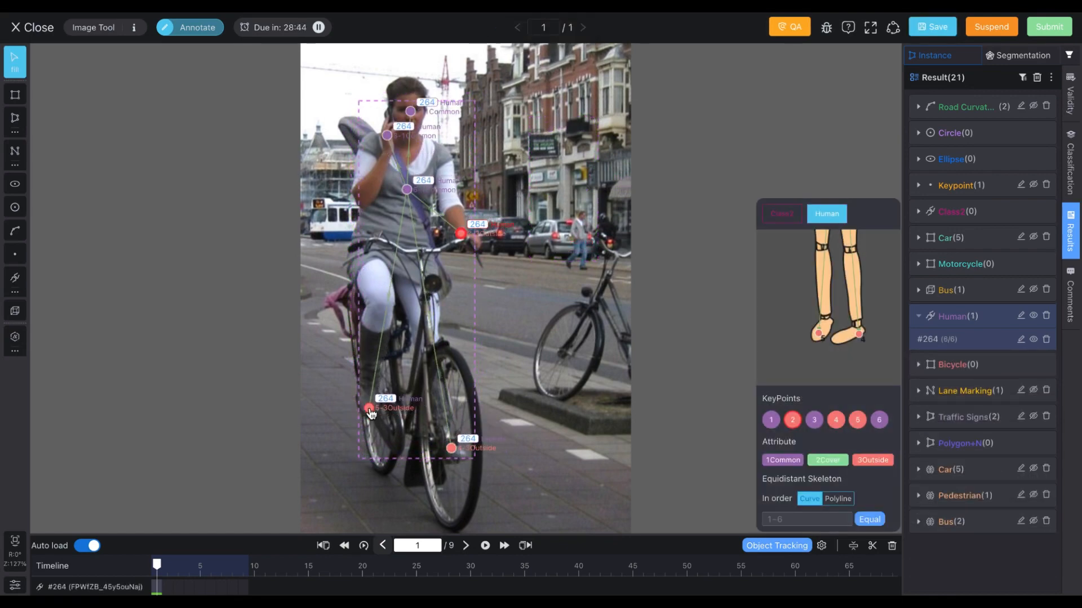
drag(463, 233, 465, 233)
drag(410, 111, 408, 105)
key(ctrl+z)
key(ctrl+z)
key(ctrl+z)
key(ctrl+z)
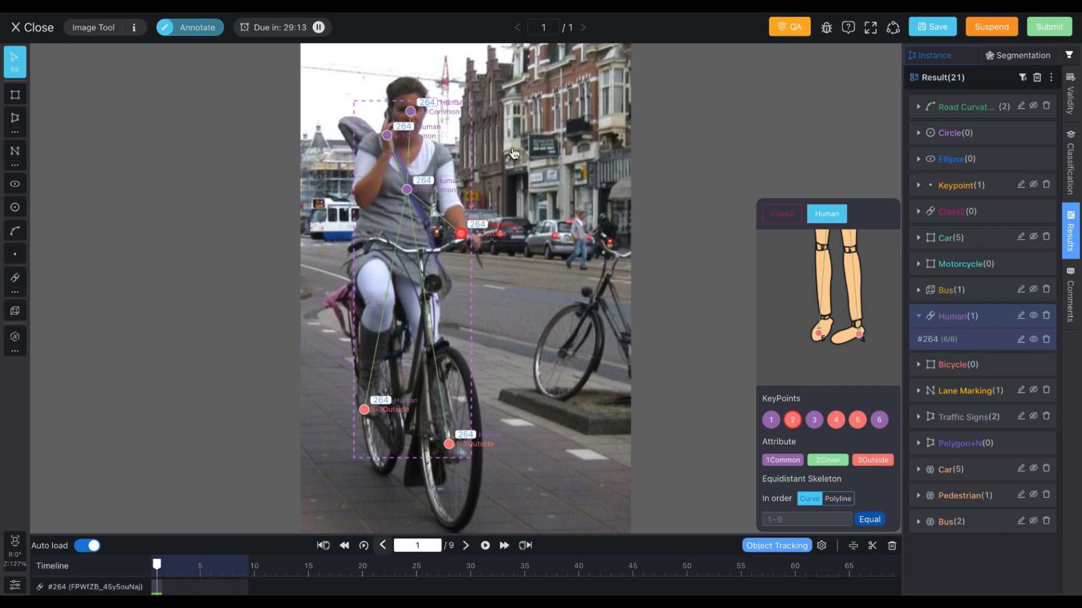
Step: Draw a four-point curved equidistant skeleton path down along the parked bicycle and finish it
click(512, 149)
click(582, 273)
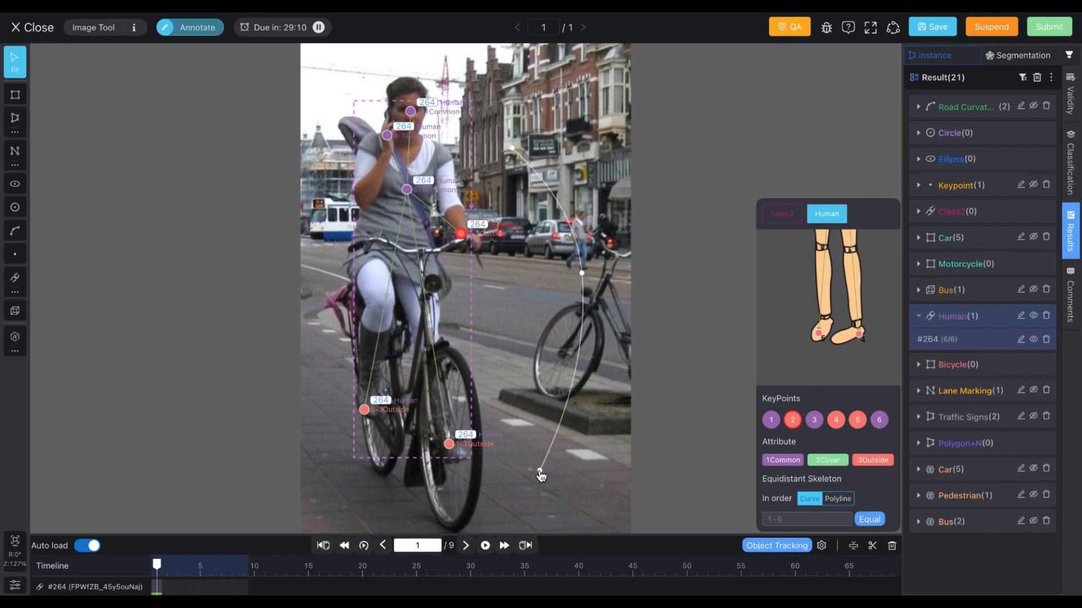
click(539, 471)
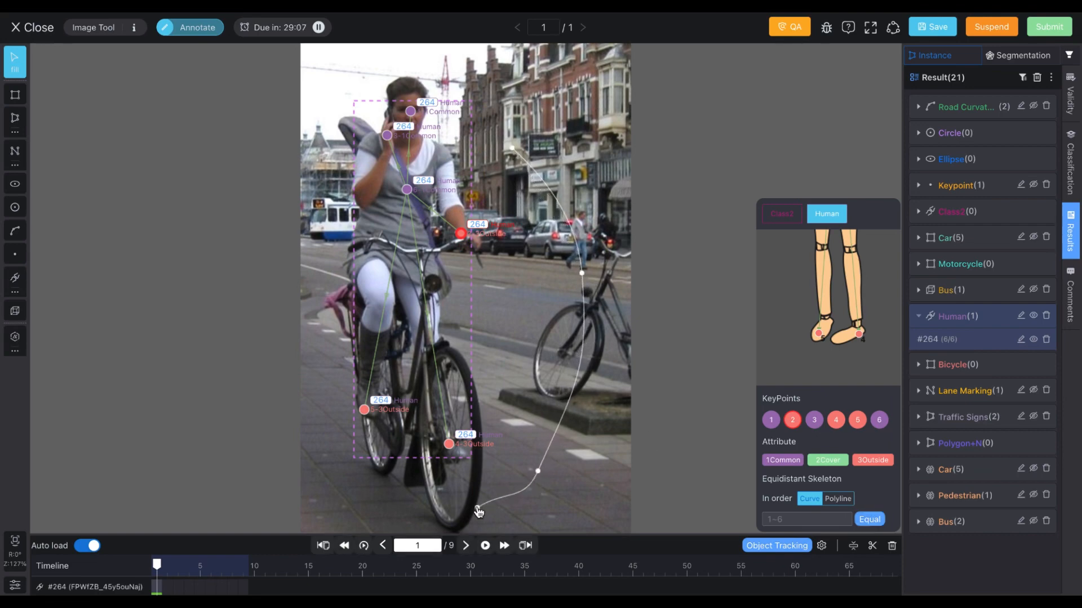
double_click(478, 510)
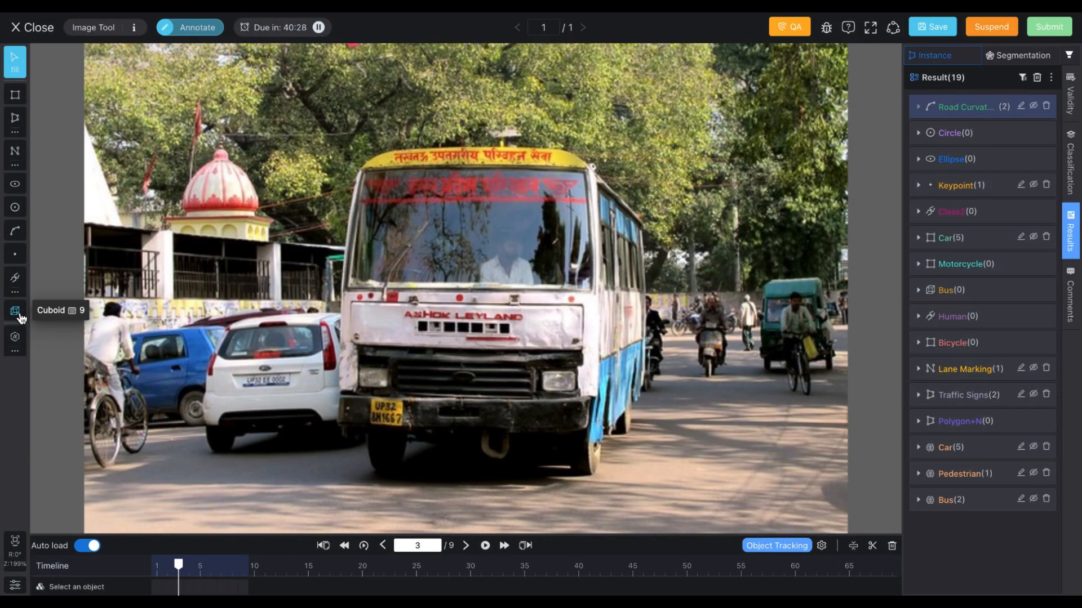
Step: Draw a Bus cuboid over the front of the bus, setting its front face and depth
click(15, 310)
drag(355, 153, 584, 444)
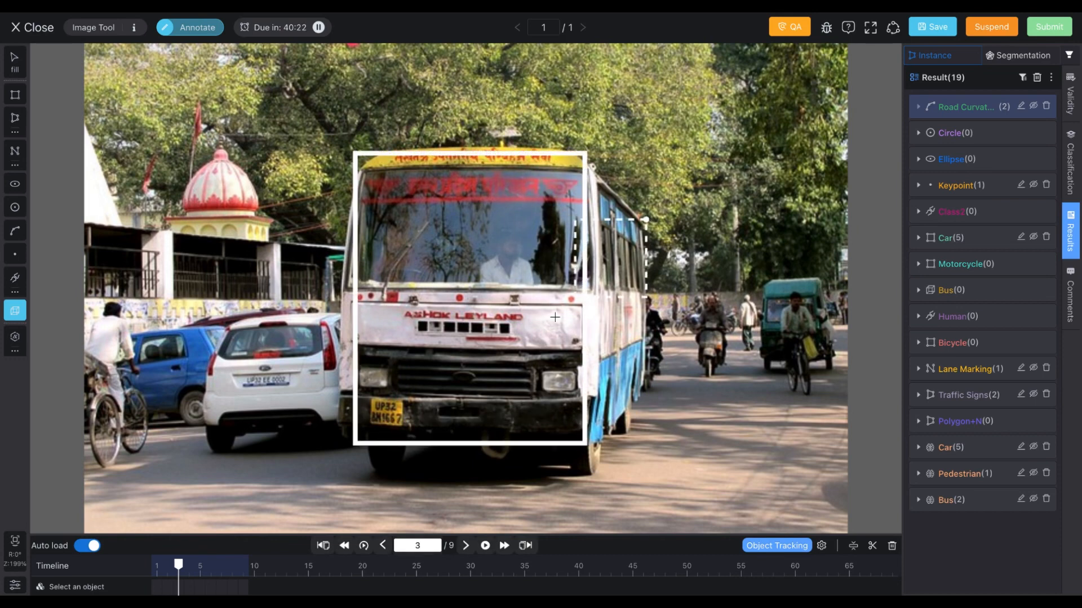
click(594, 297)
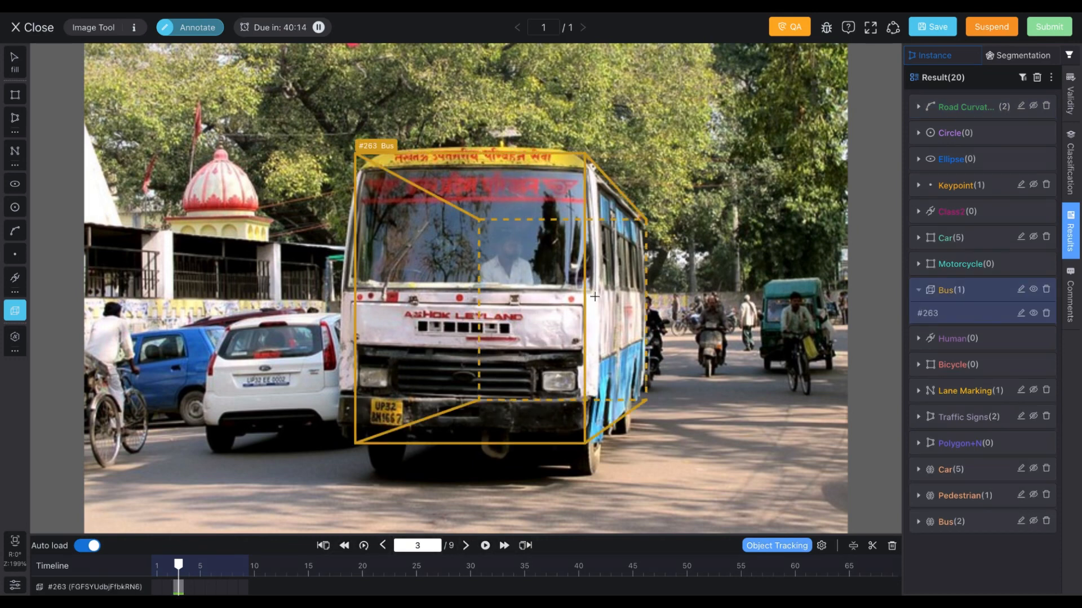
key(Escape)
Step: Reshape the bus cuboid by moving its front and back corners to fit the bus body
drag(532, 330, 483, 325)
drag(587, 316, 613, 314)
drag(673, 218, 683, 170)
drag(506, 218, 471, 175)
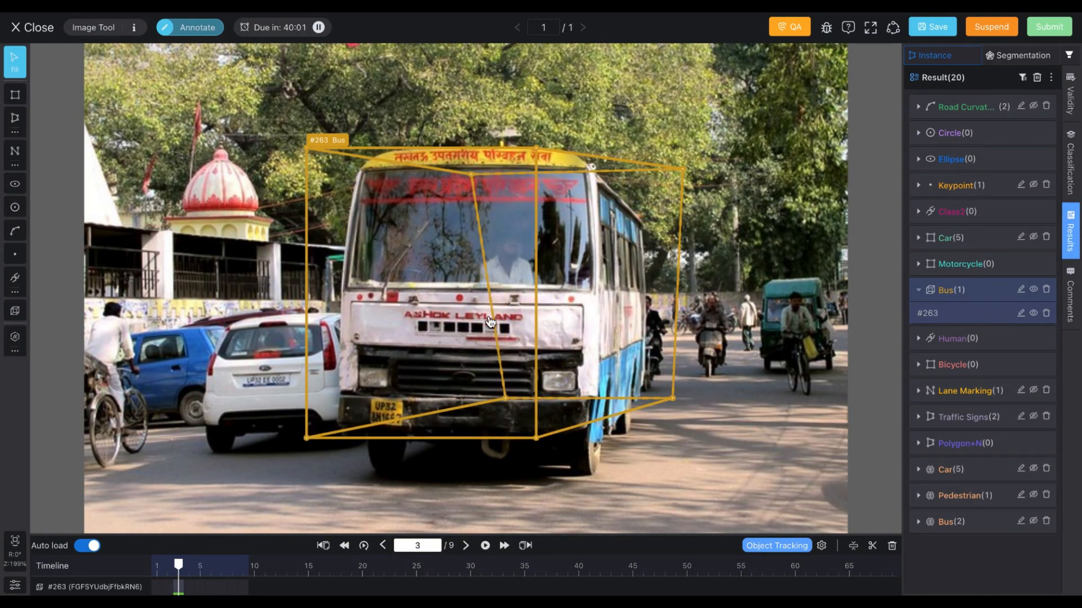
drag(505, 399, 429, 412)
drag(673, 404, 744, 376)
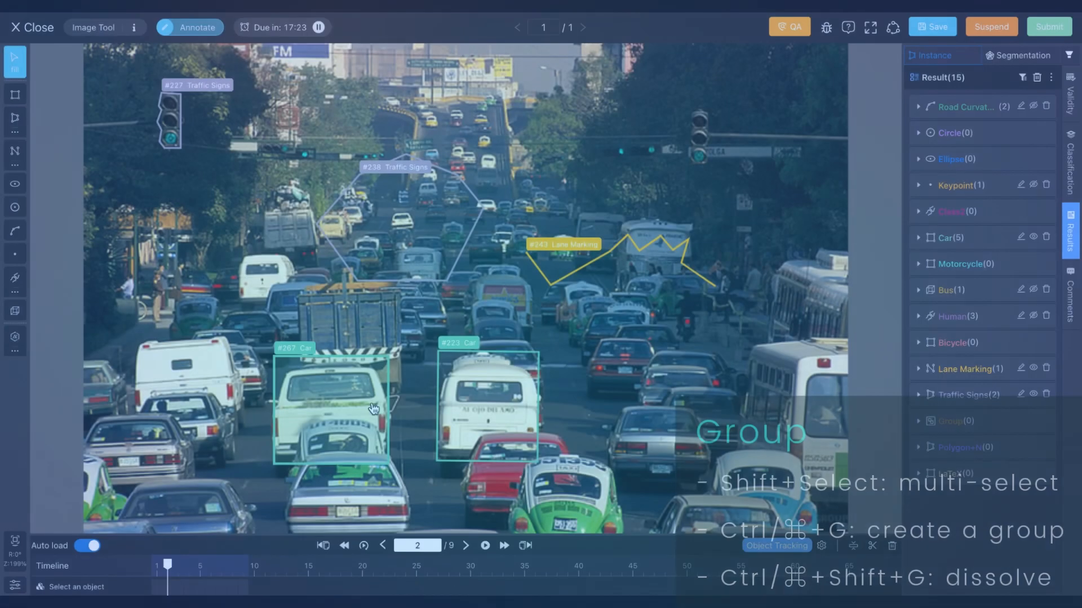
Step: Select the two boxed cars in the centre of the traffic and group them
click(387, 404)
shift+click(445, 402)
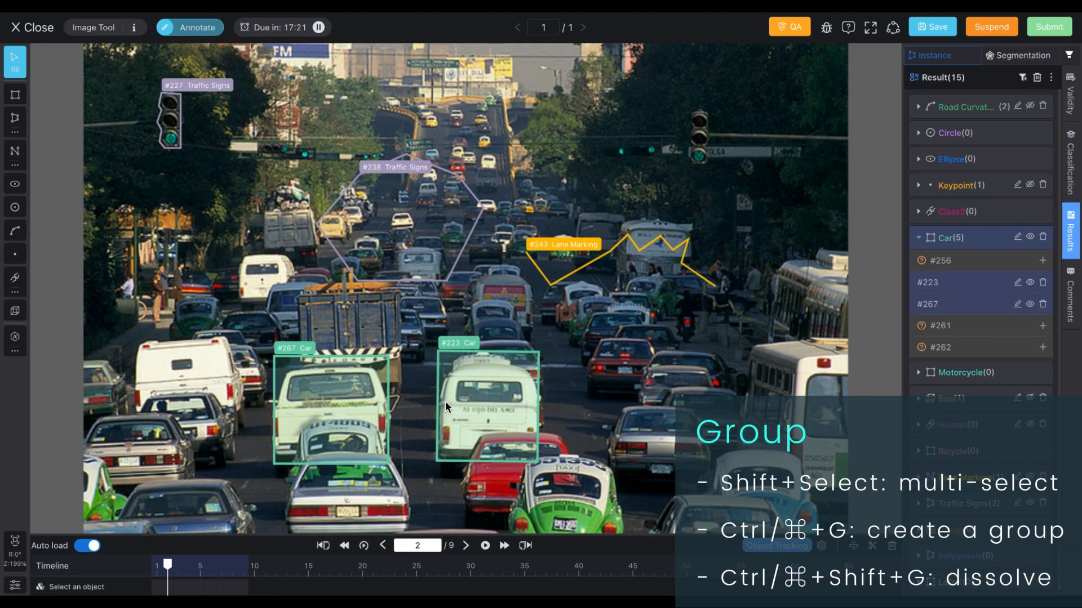
key(ctrl+g)
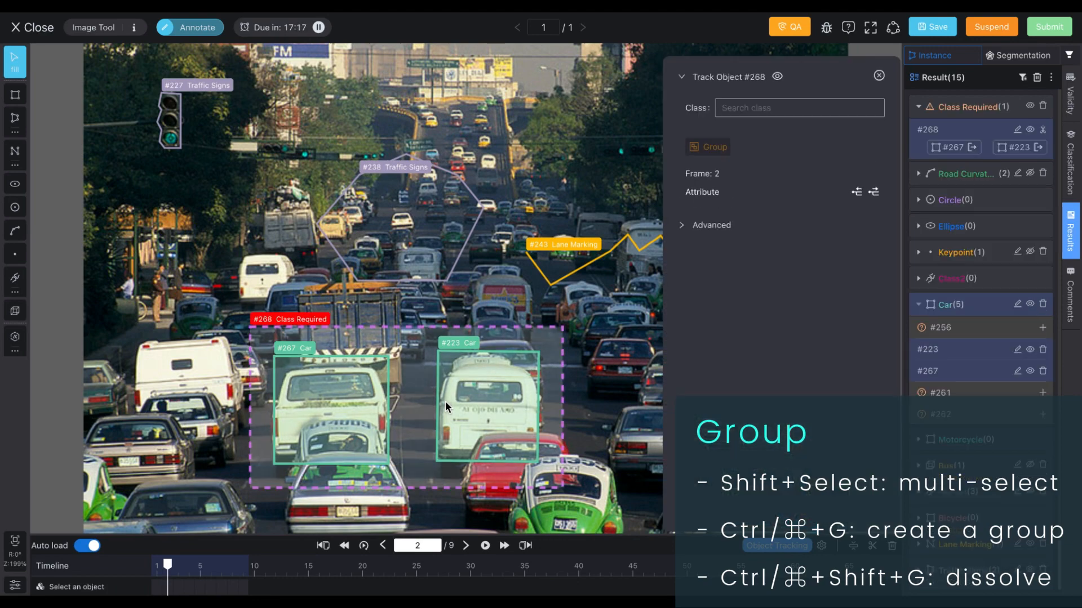
Step: Build nested groups adding the traffic sign and the lane marking around the car group
click(617, 318)
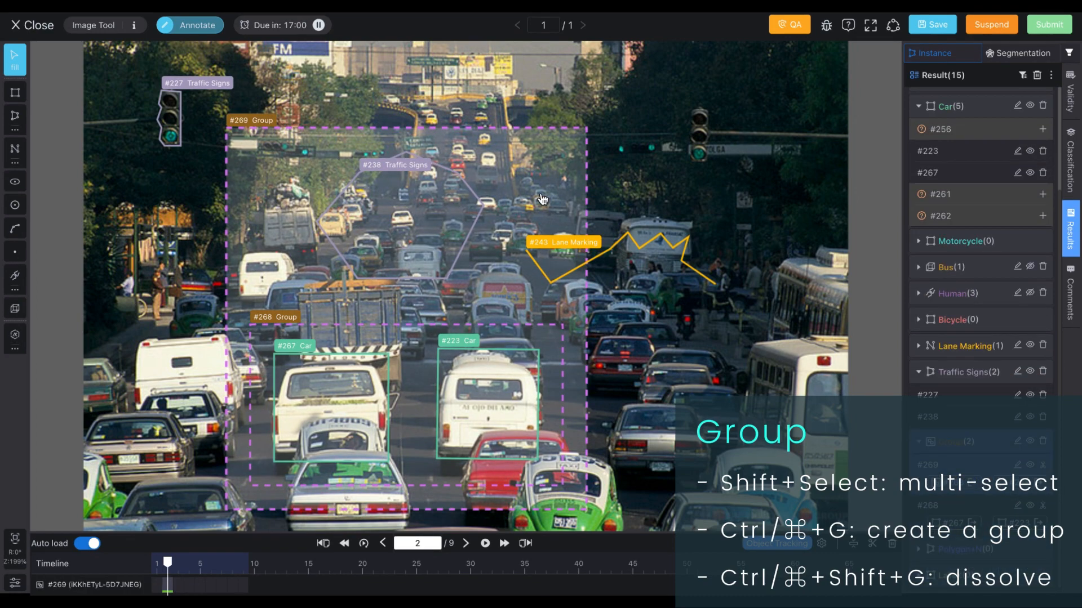
key(ctrl+g)
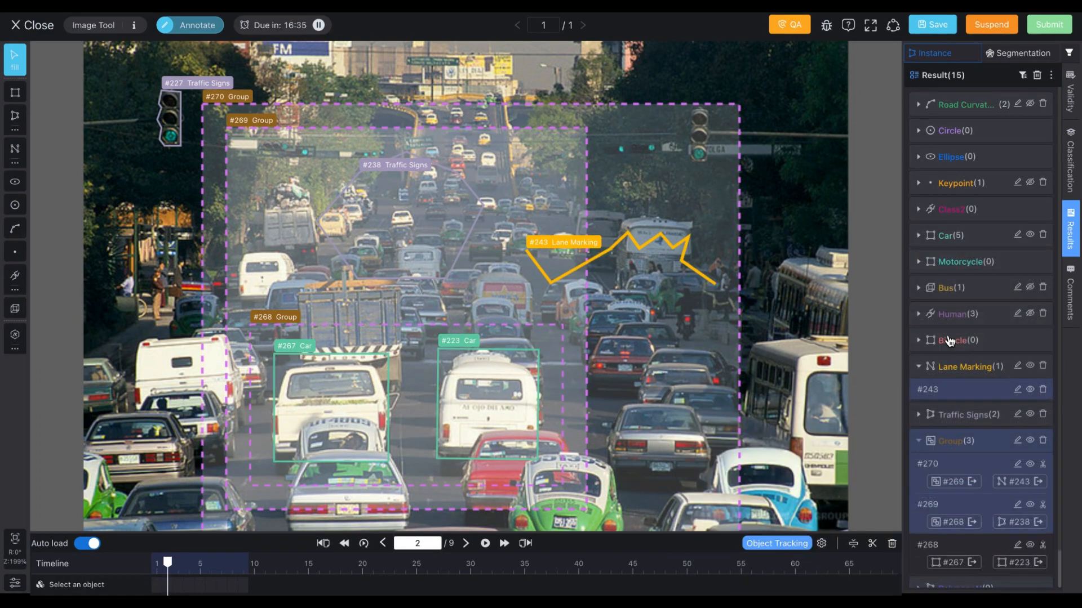
Step: Ungroup the inner group from the outermost group in the results list
scroll(980, 381, down, 2)
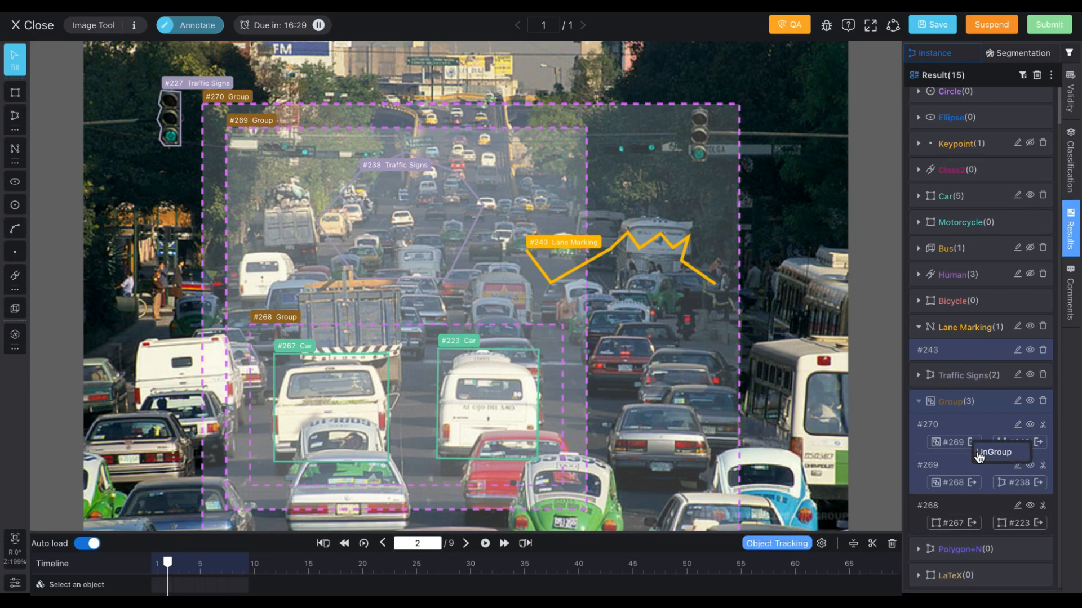
click(977, 450)
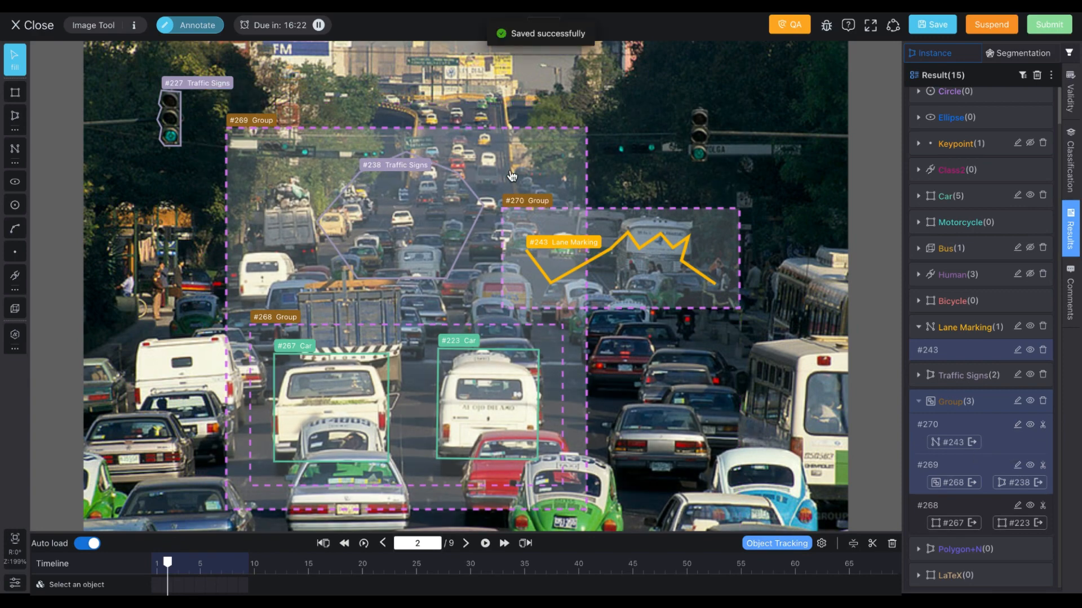
Step: Select the group around the cars and traffic sign and dissolve it
click(512, 157)
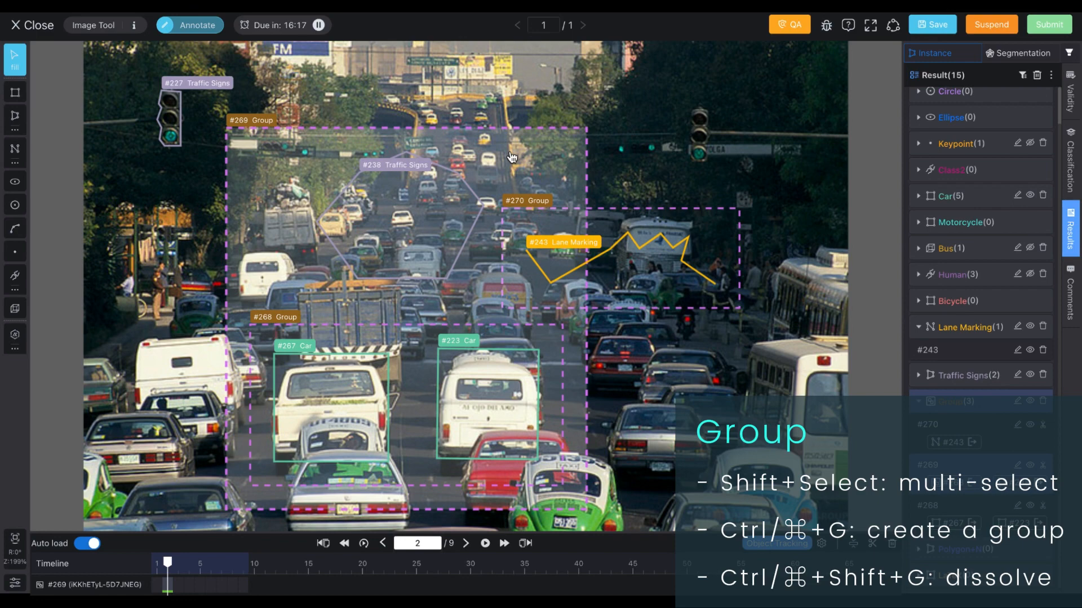
key(ctrl+shift+g)
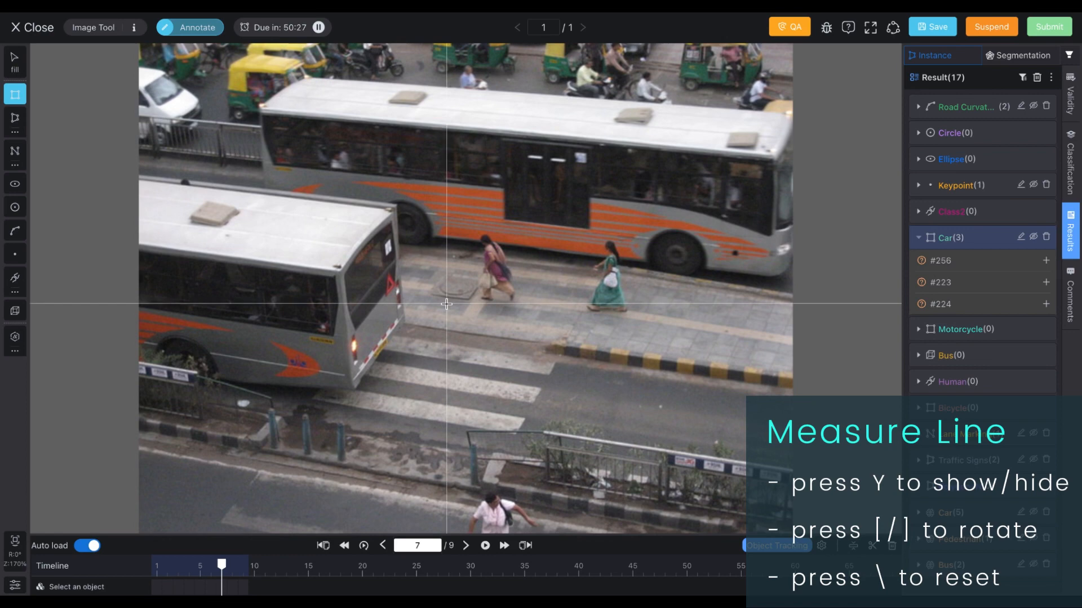
Step: Draw a small Car box on the crosswalk beside the pedestrians
drag(446, 304, 531, 376)
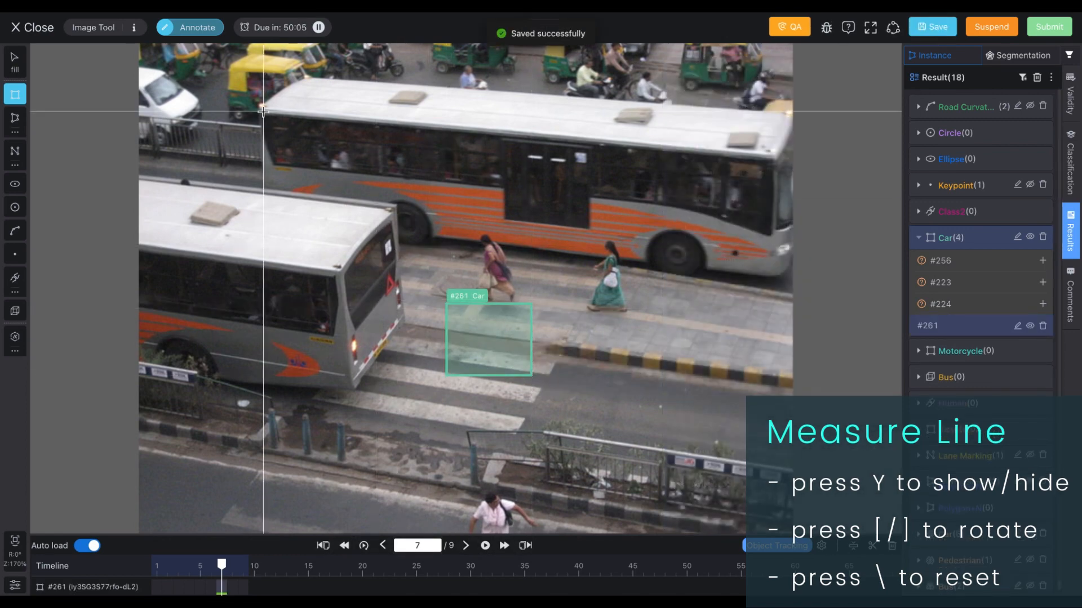
Step: Rotate the measure line to match the bus angle and draw a tilted Car box around the upper bus
key(bracketright)
key(bracketright)
key(bracketright)
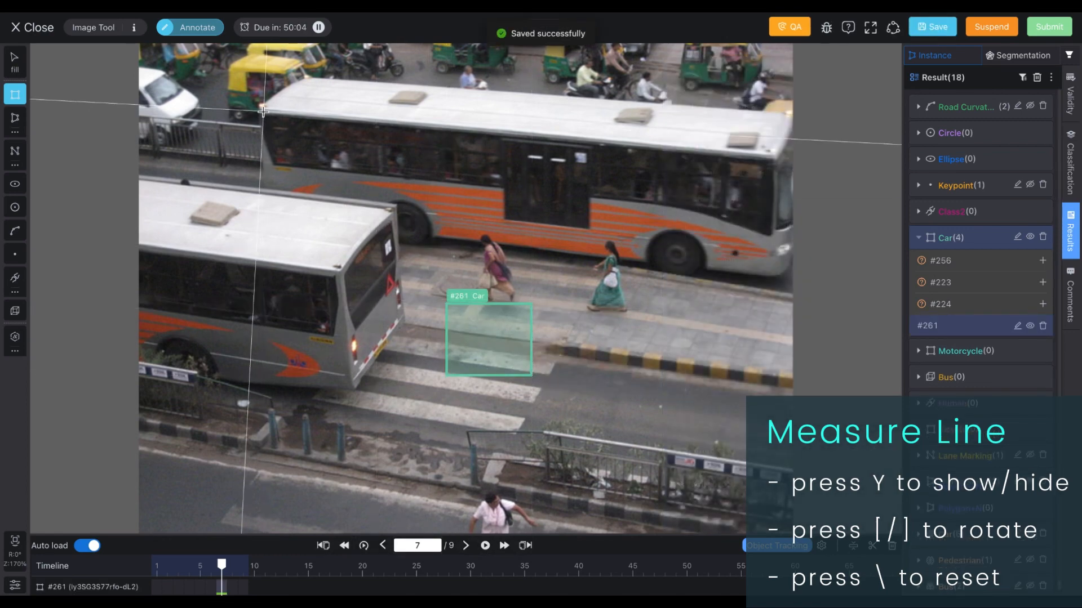
key(bracketright)
key(bracketright)
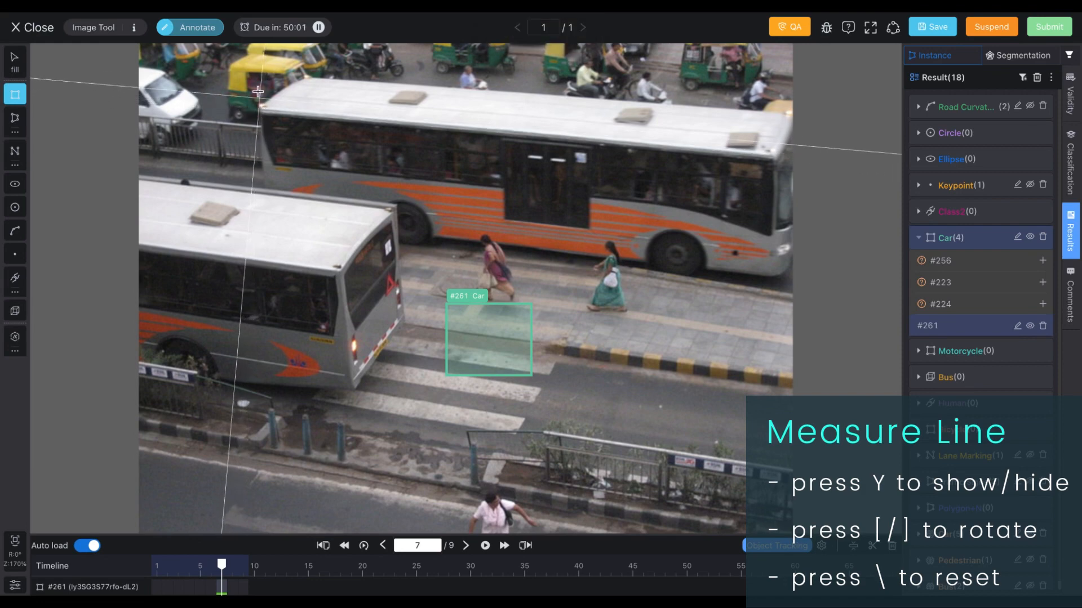
drag(261, 72, 785, 319)
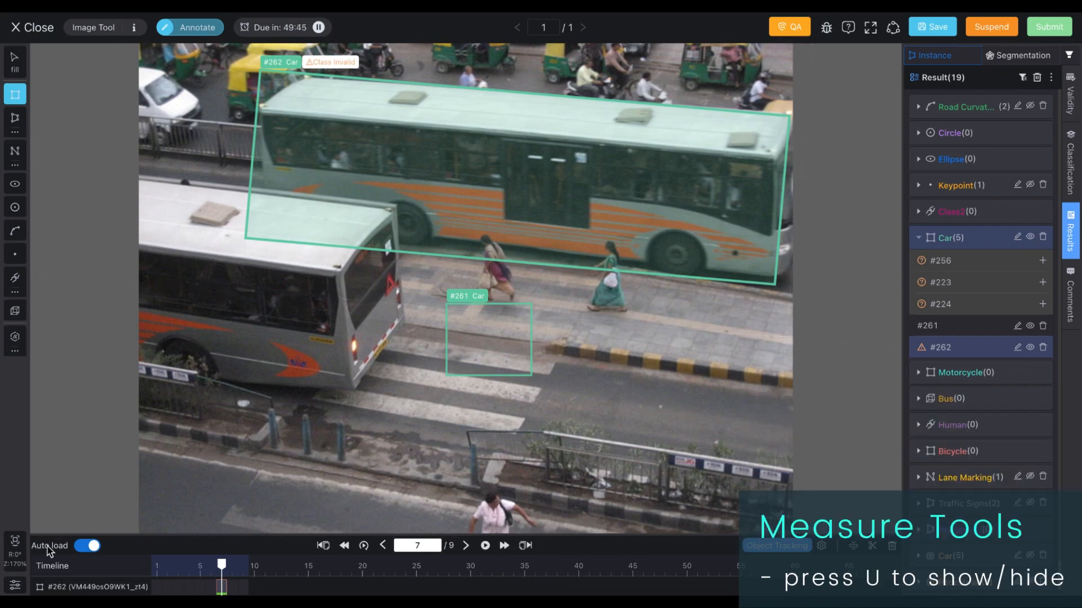
Step: Open the settings, turn on Measure Tools and add a rectangle measure
click(15, 586)
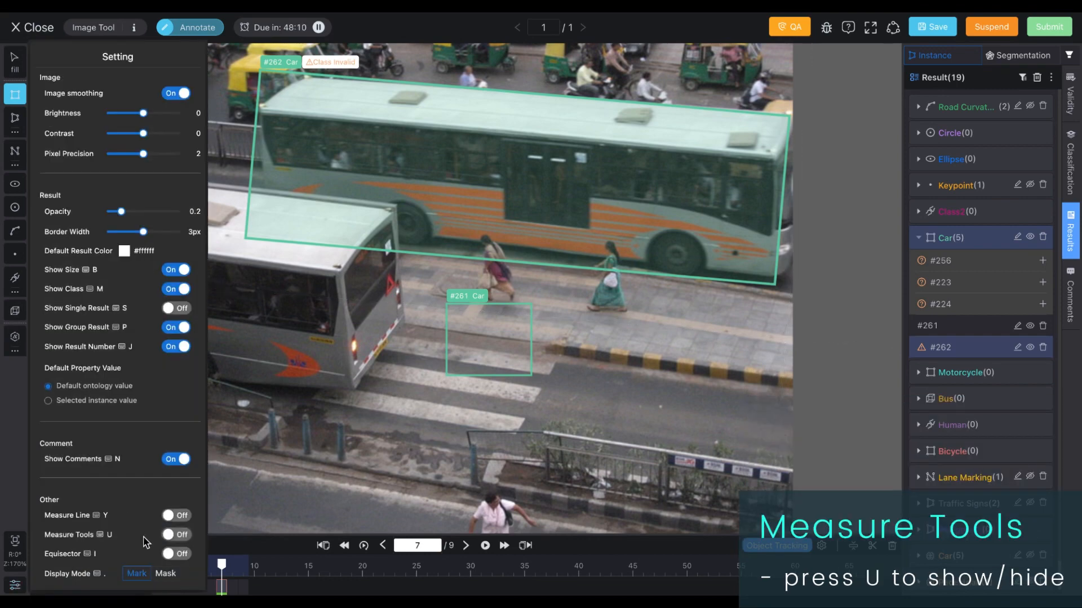
click(175, 535)
scroll(127, 507, down, 1)
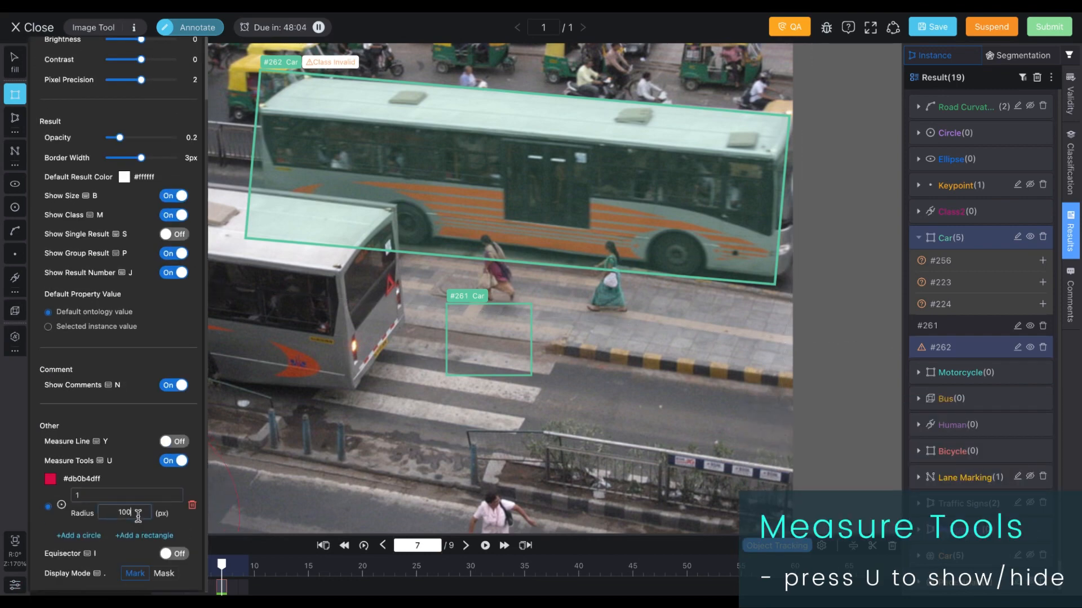
click(142, 536)
Step: Set the measure tool colour to green 0bdb54 and activate the rectangle measure on the image
click(61, 454)
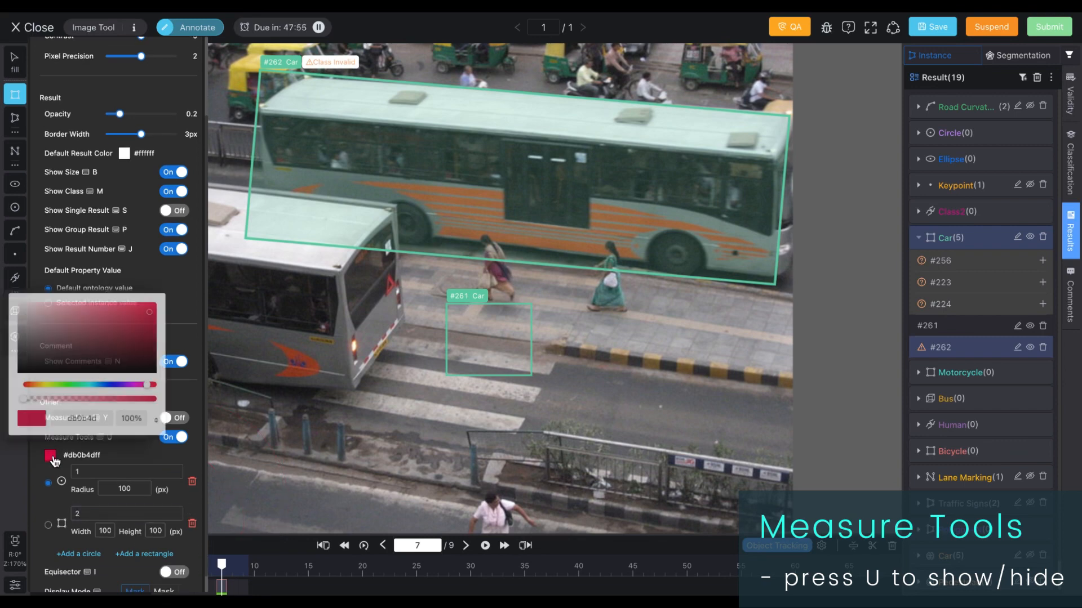
drag(123, 385, 77, 386)
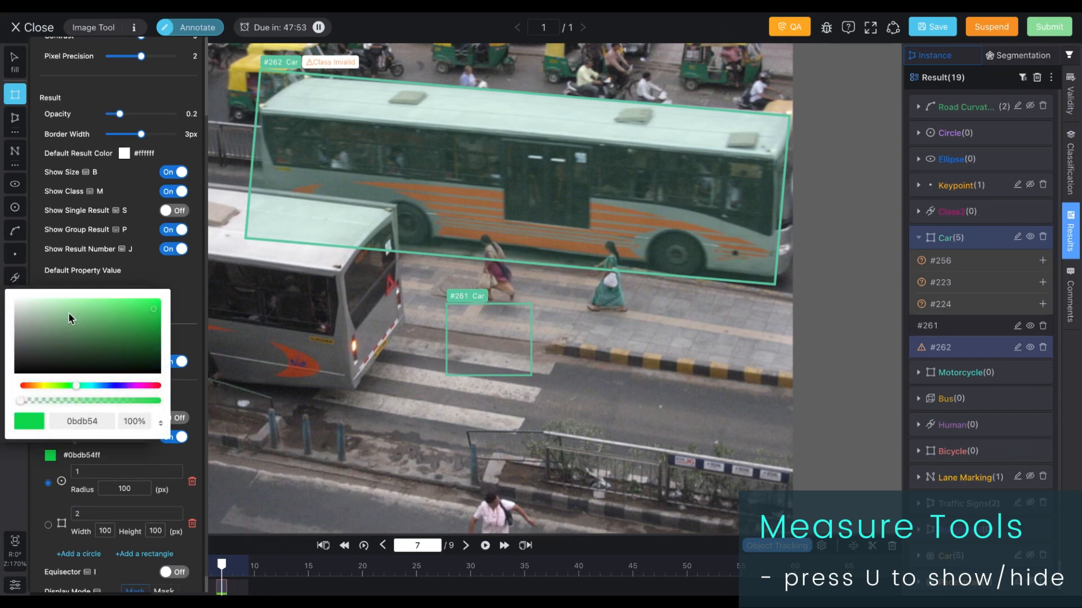
click(48, 525)
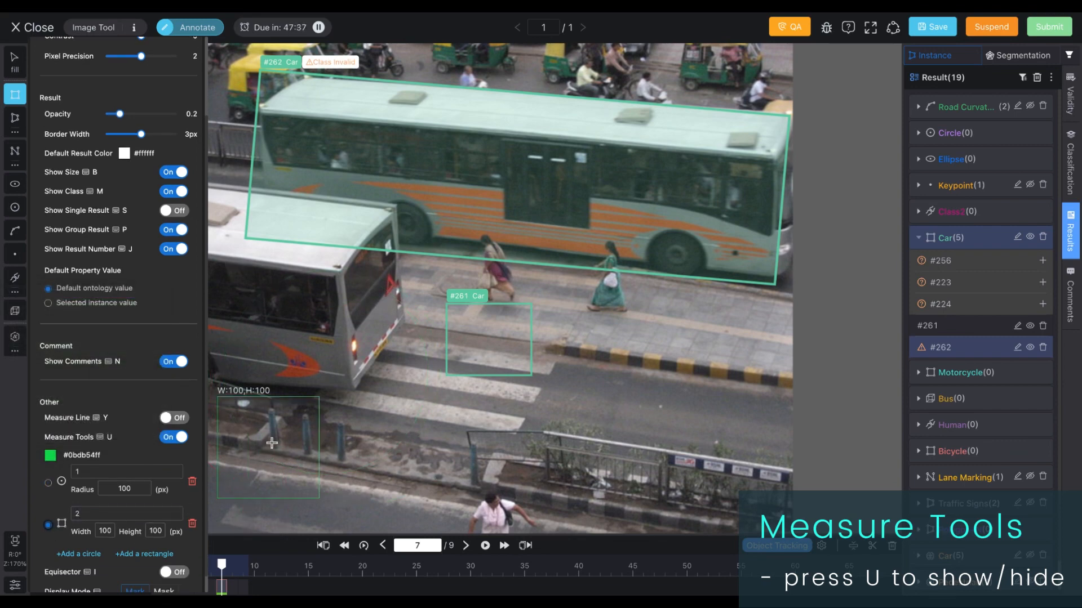
Step: Switch from Measure Tools to the Equisector with 3 horizontal and 4 vertical divisions
key(u)
key(i)
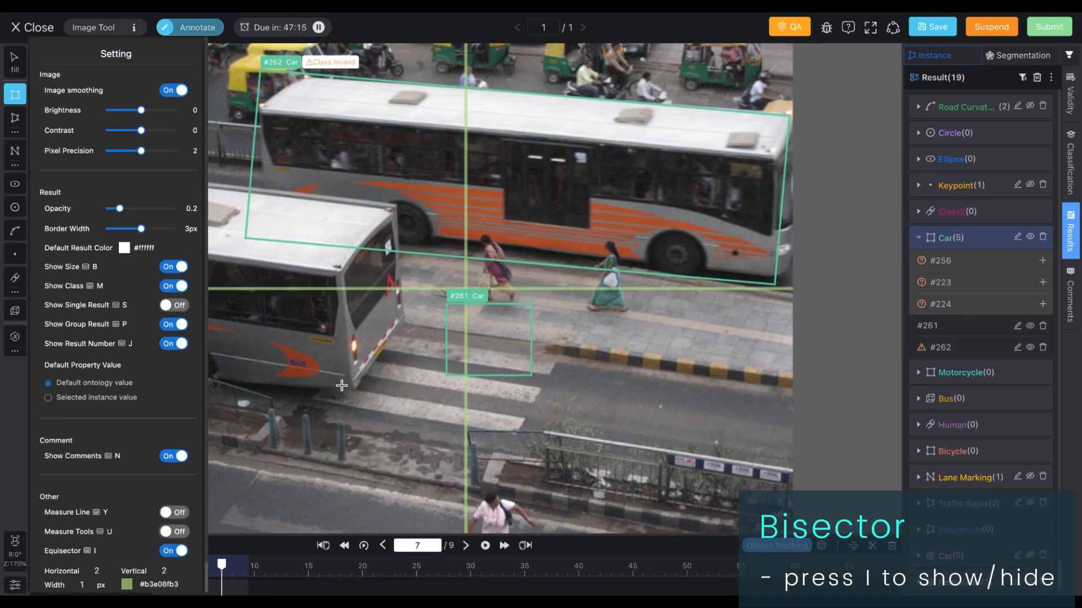
scroll(150, 547, down, 1)
double_click(102, 540)
text(3)
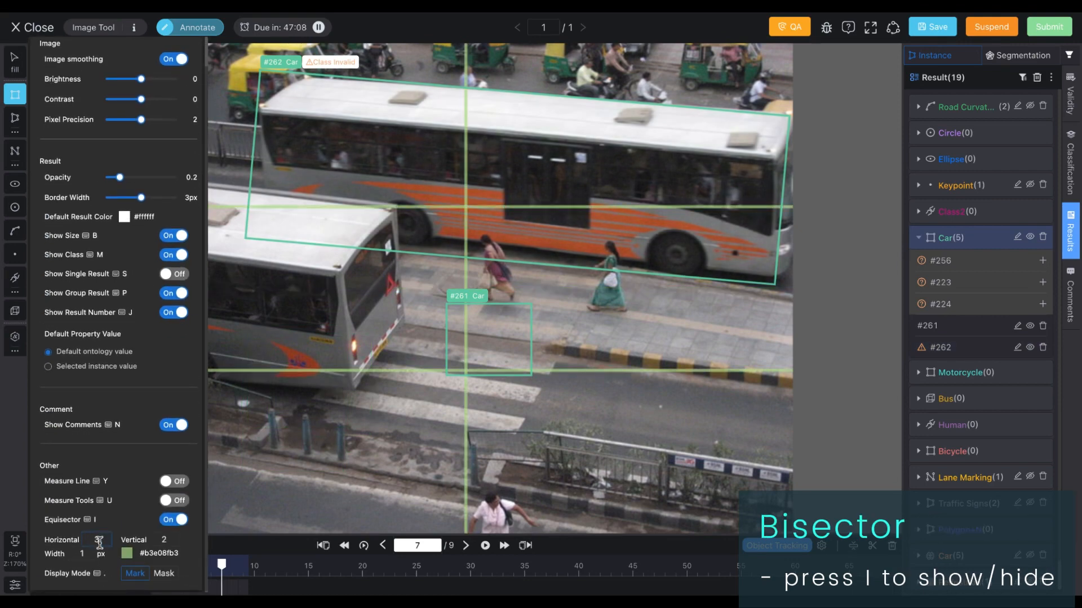
key(Tab)
text(4)
Step: Change the equisector line colour to yellow e0cc90 and its width to 2 px
click(89, 483)
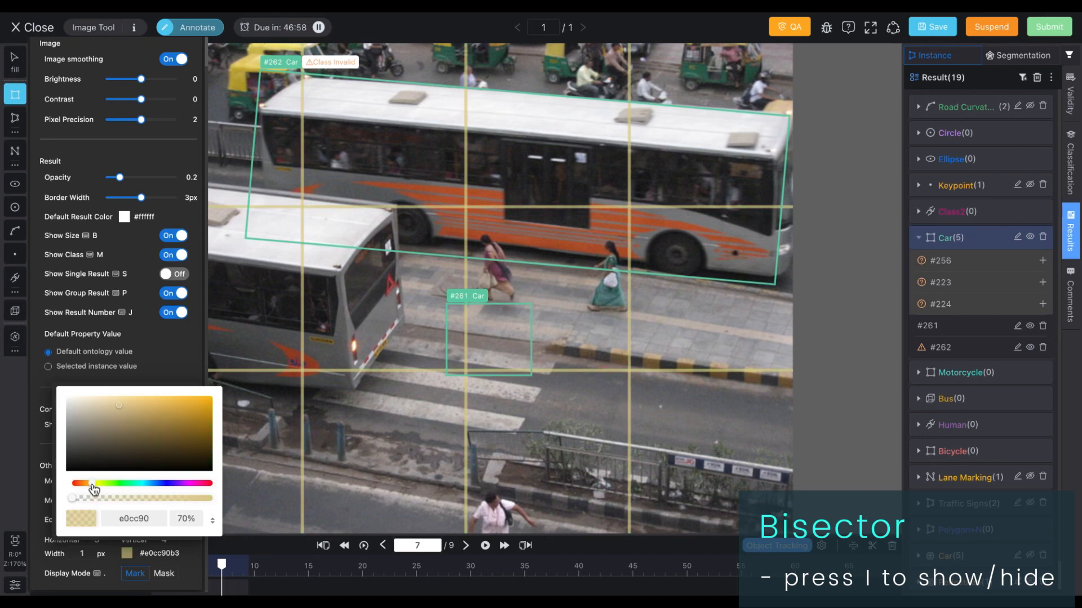
click(91, 555)
drag(90, 557, 74, 554)
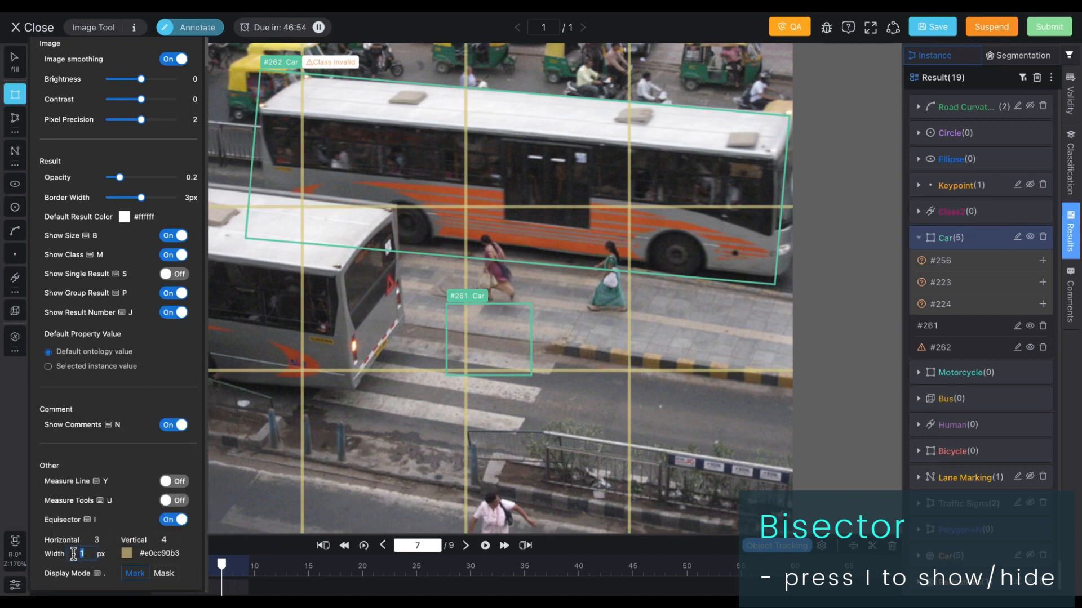
text(2)
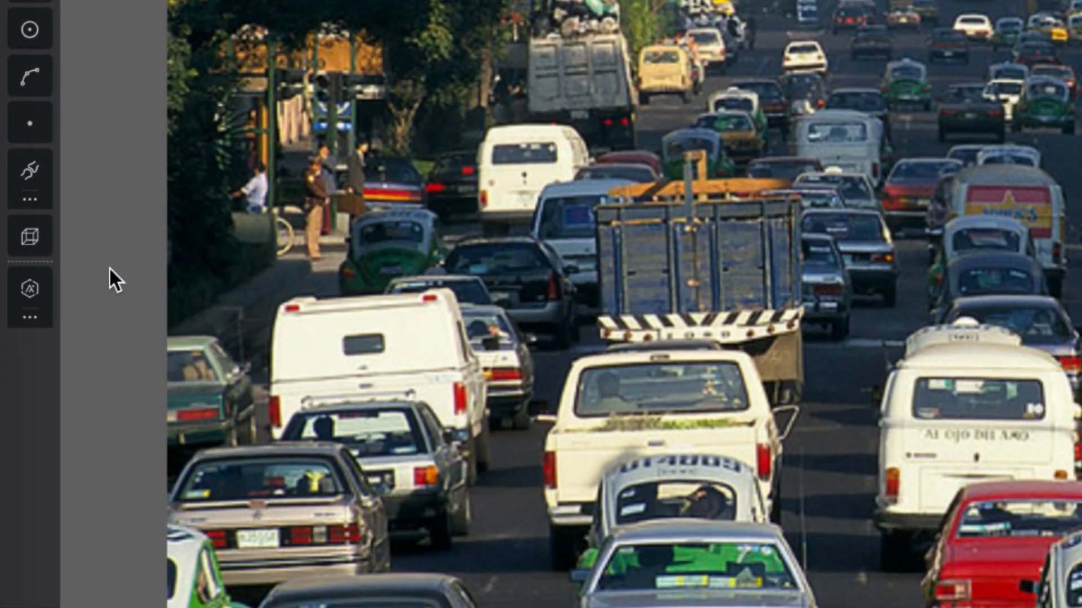
Step: Open the AI annotation settings and choose the COCO Object Detection model with Predict all in Model checked
click(30, 319)
click(267, 315)
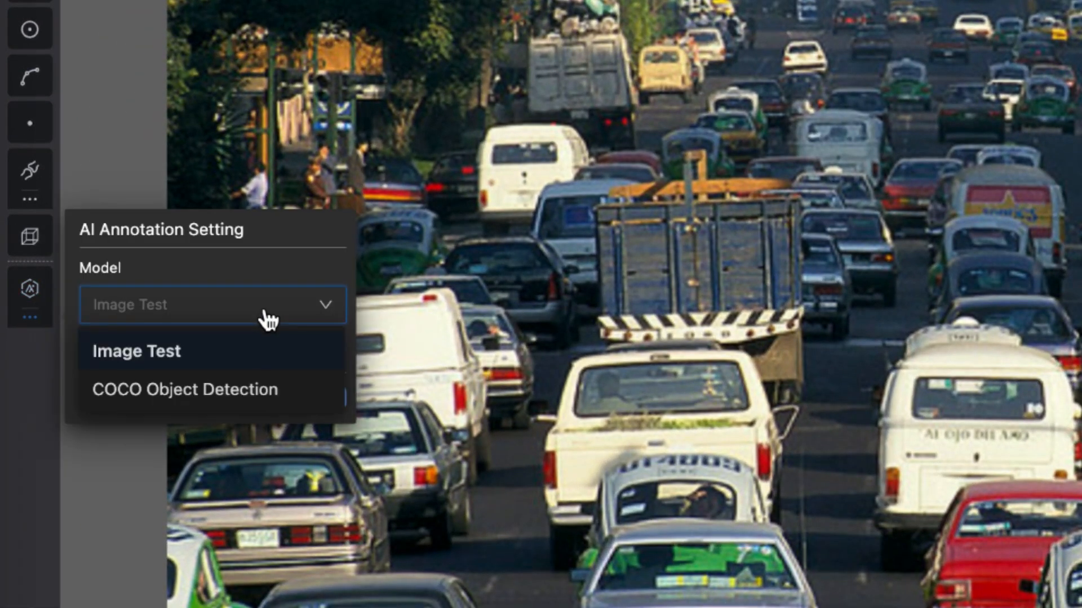
click(252, 389)
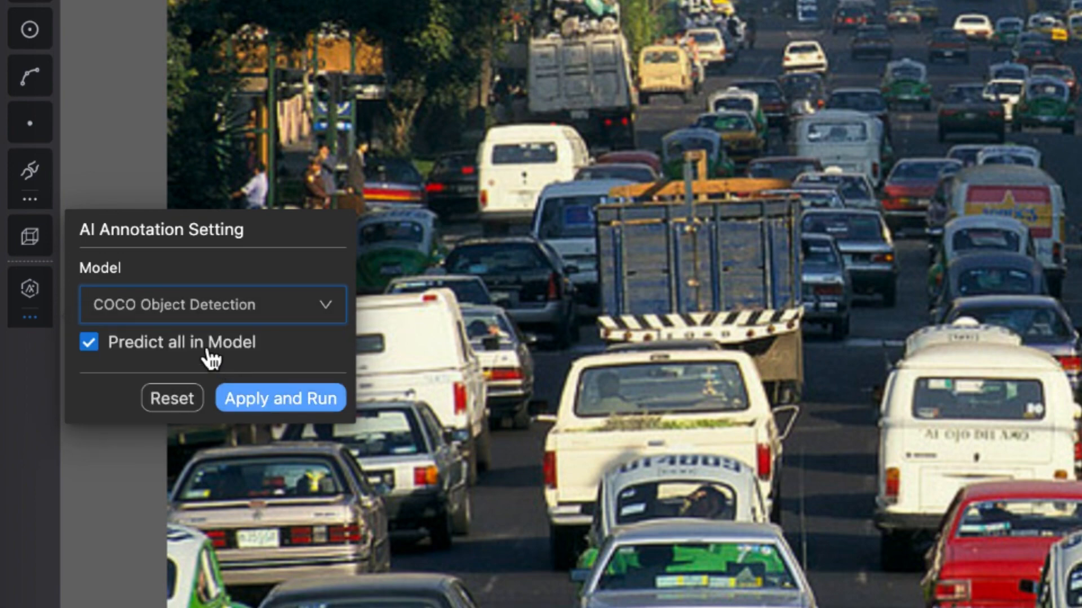
click(88, 343)
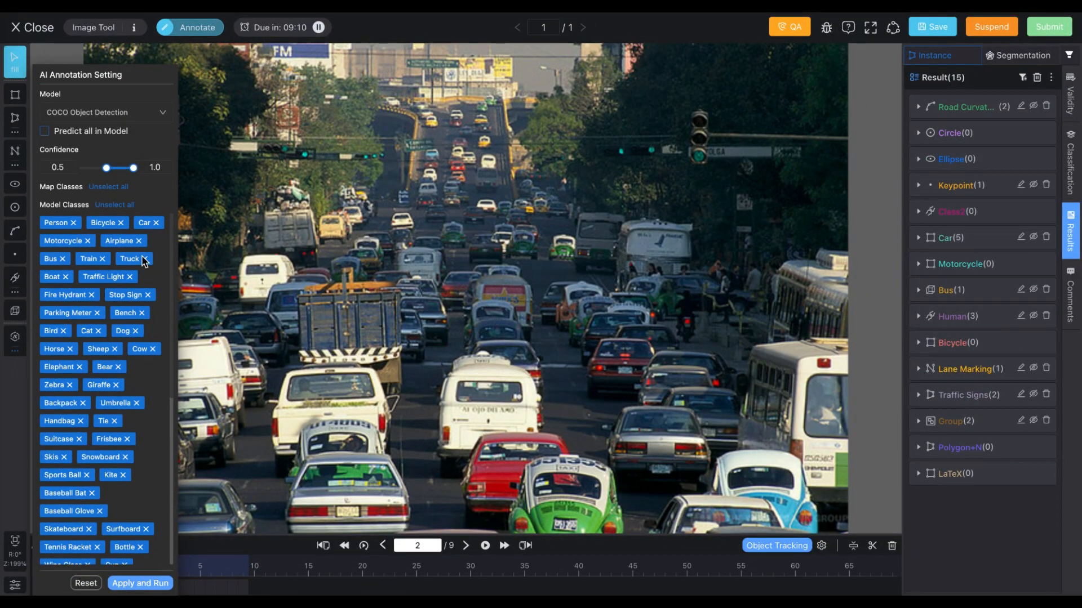
click(62, 136)
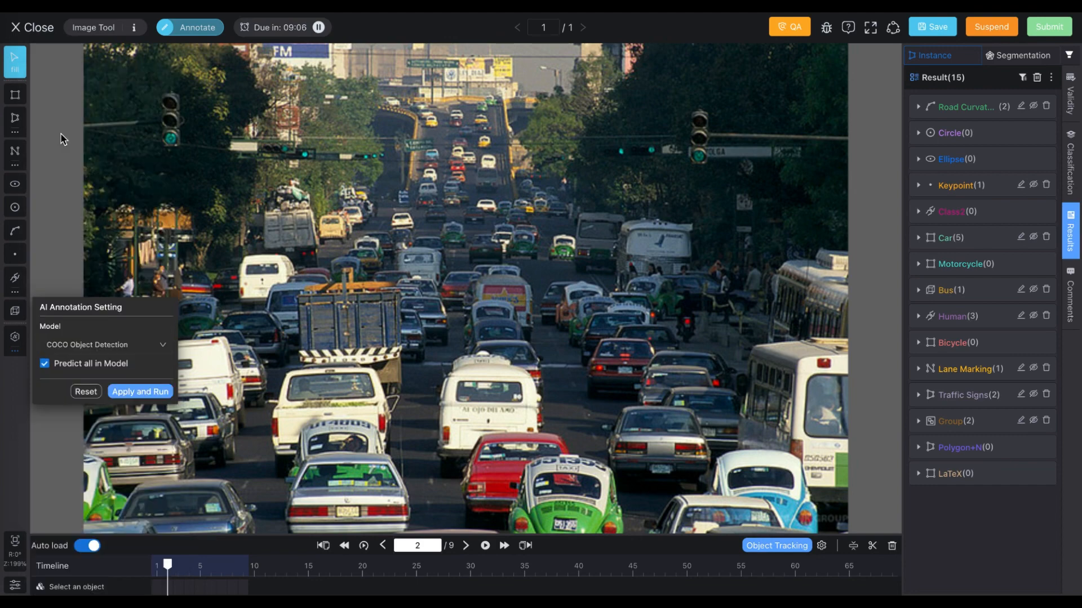
Step: Apply and run the AI annotation on the traffic image and confirm
click(141, 398)
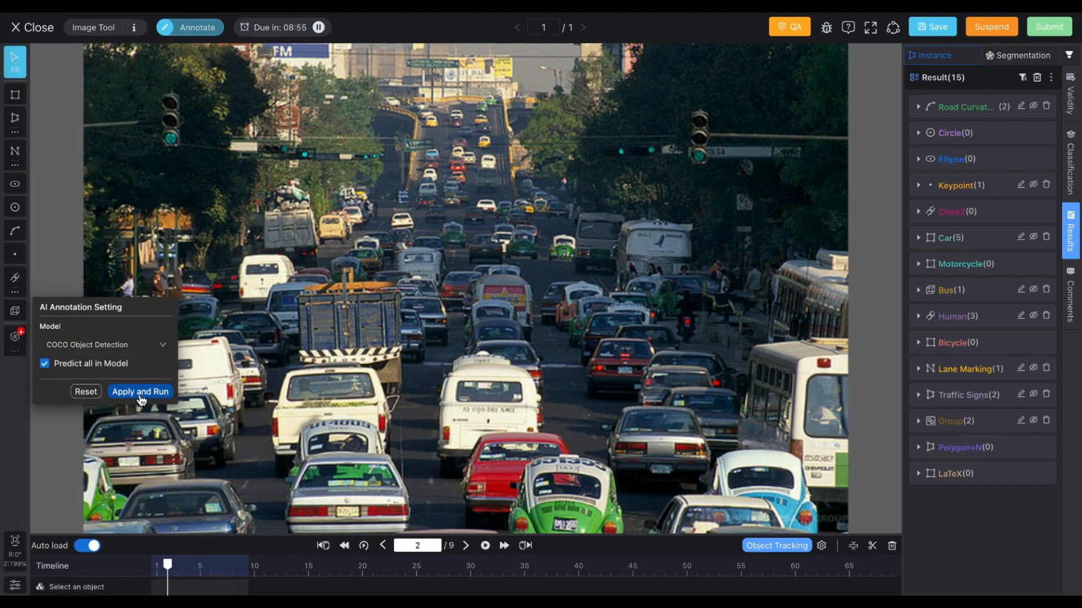
click(16, 340)
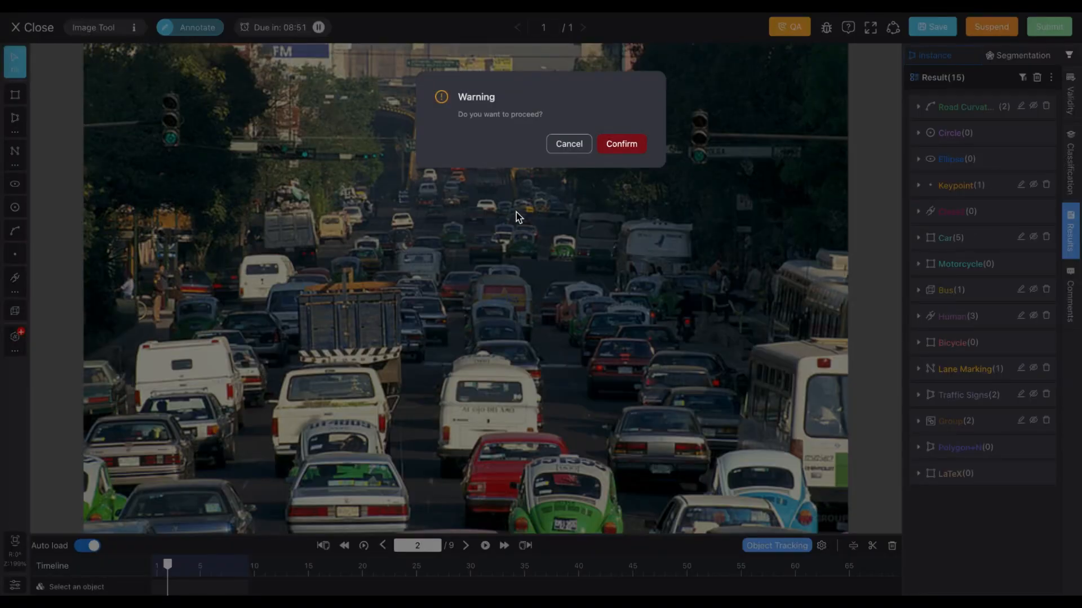
click(612, 148)
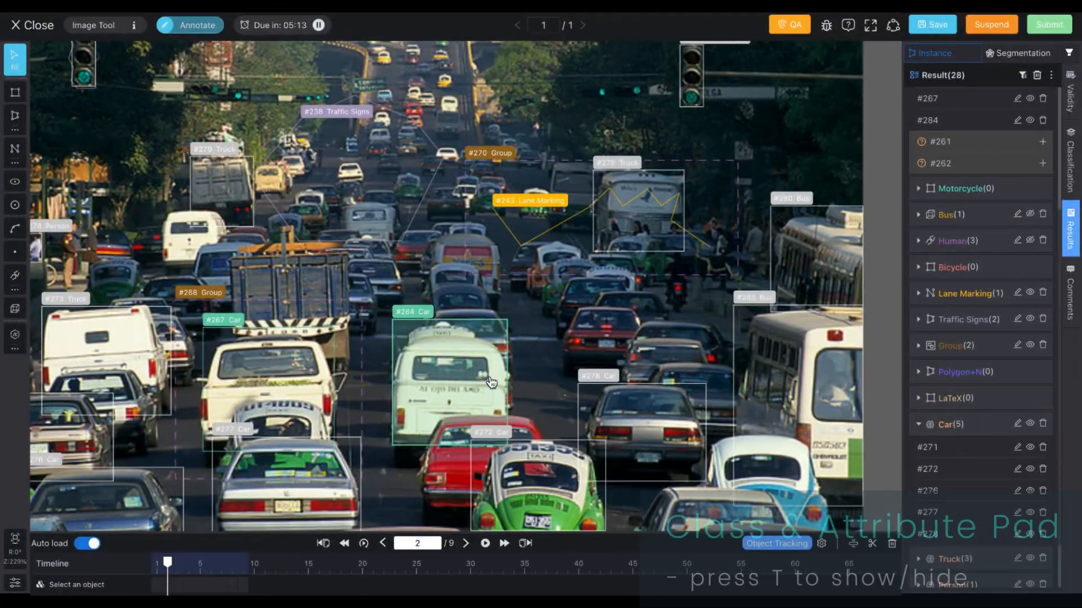
Step: Open the attribute pad for the detected white van and set it moving, partly occluded, with Attr3 A and B
click(475, 370)
key(t)
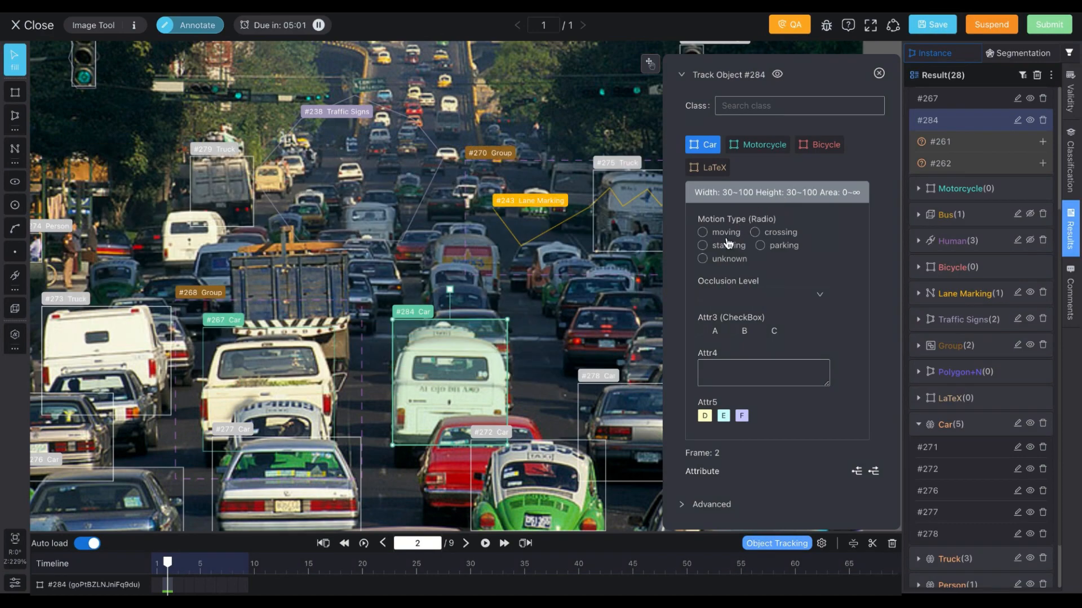
click(750, 295)
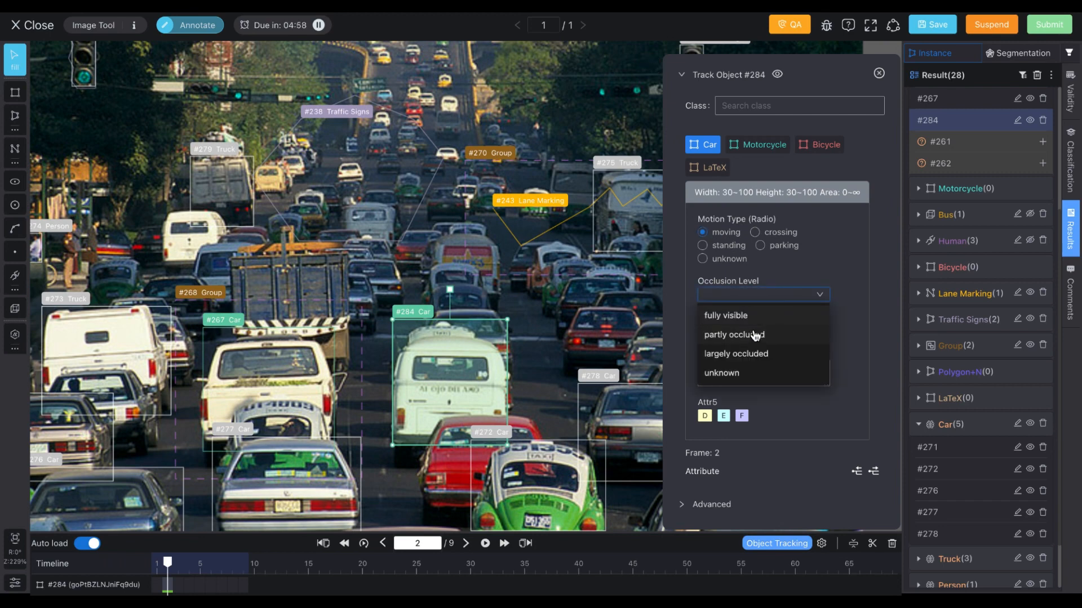
click(756, 333)
click(702, 331)
click(732, 330)
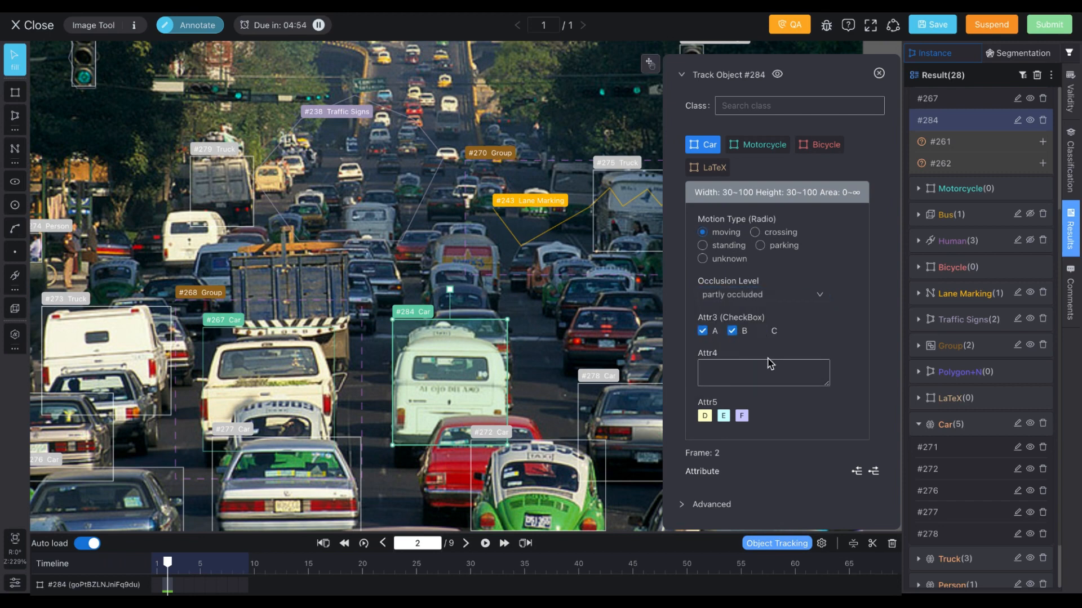
Step: Enter car as Attr4 and pick Attr5 options D, F and E, arranging them in that order
click(766, 371)
text(car)
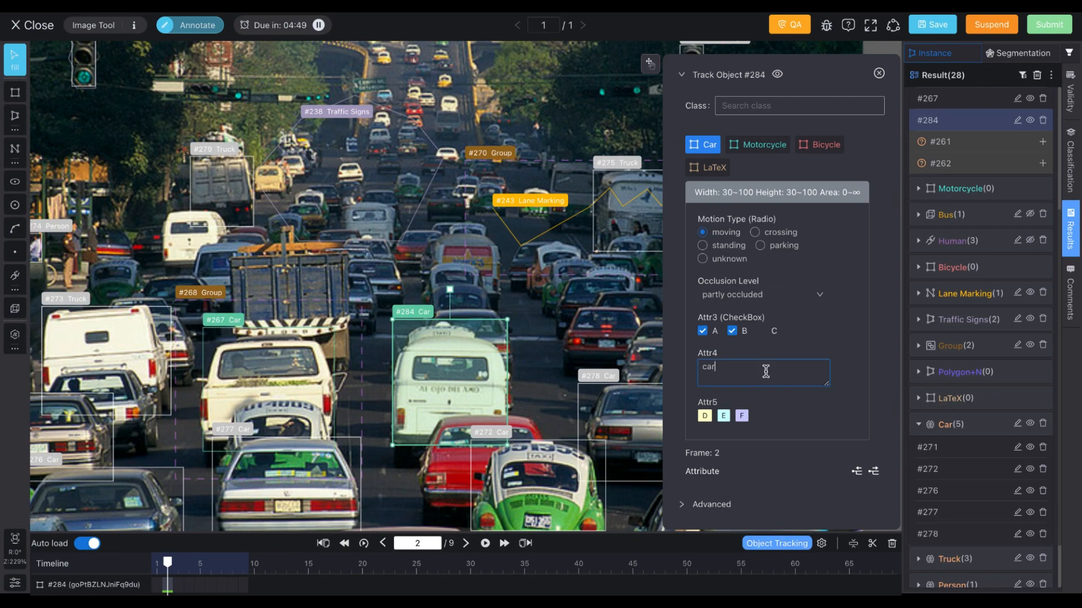
click(723, 418)
click(706, 418)
click(706, 418)
drag(811, 443, 811, 420)
scroll(845, 468, down, 1)
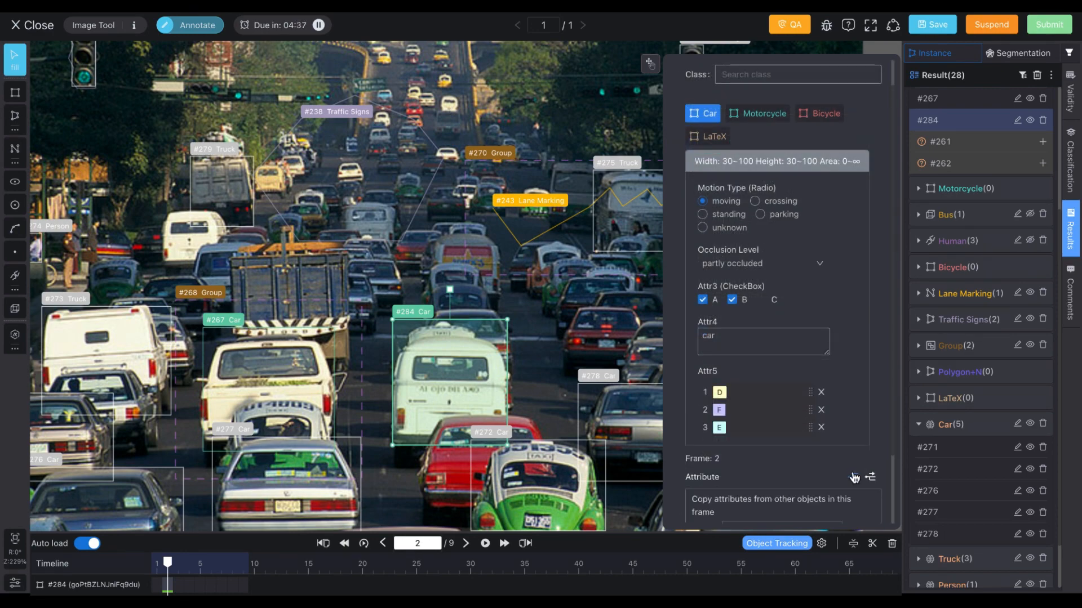
Step: Explore copying attributes from other objects, then copy the van's attributes to frames 1 to 9 of its track
click(855, 478)
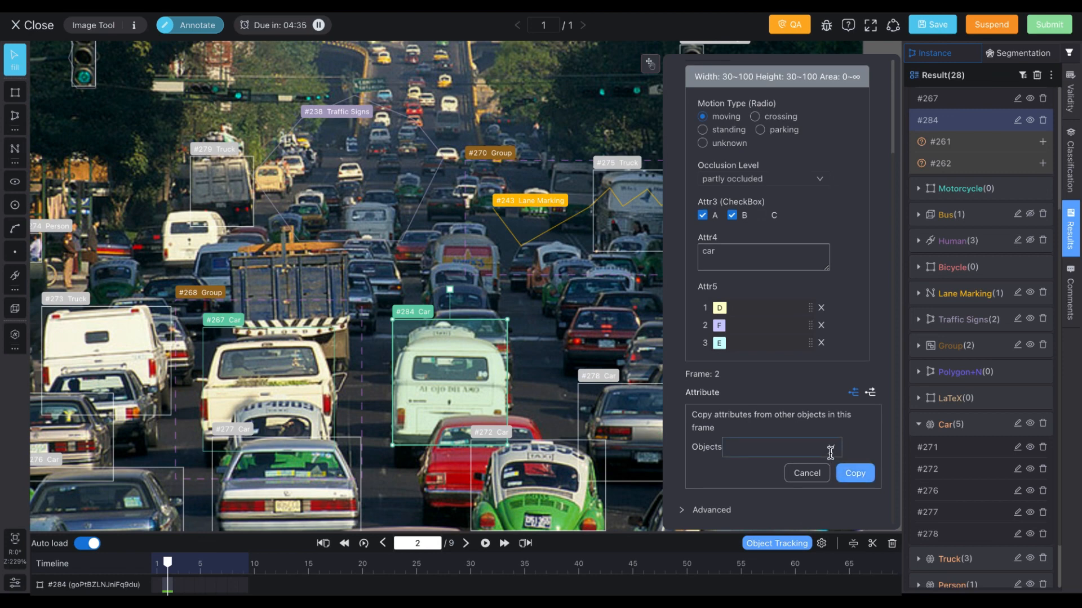
click(831, 450)
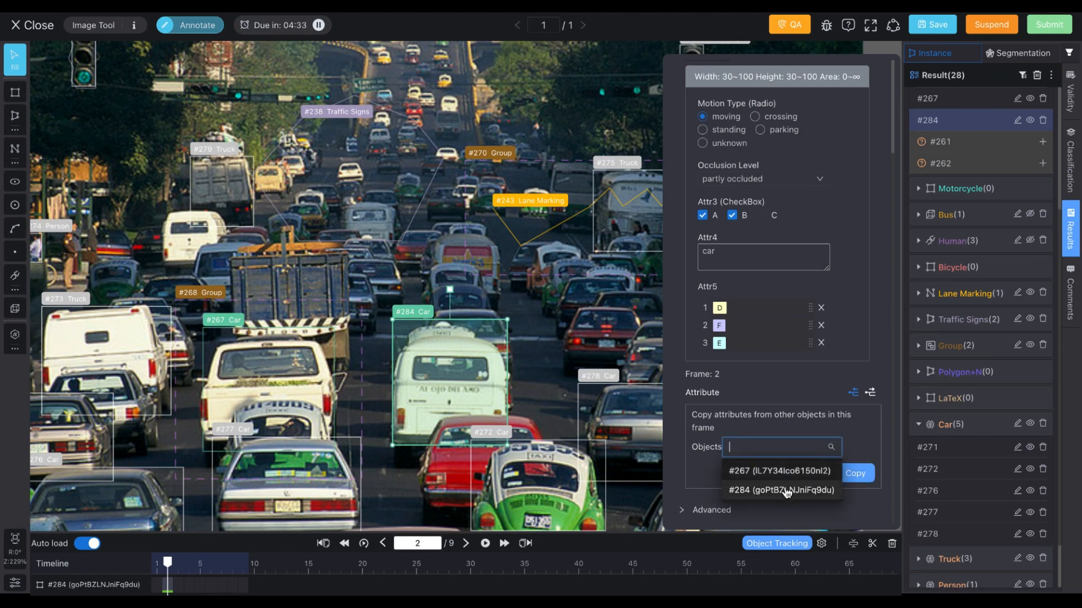
click(860, 420)
click(869, 393)
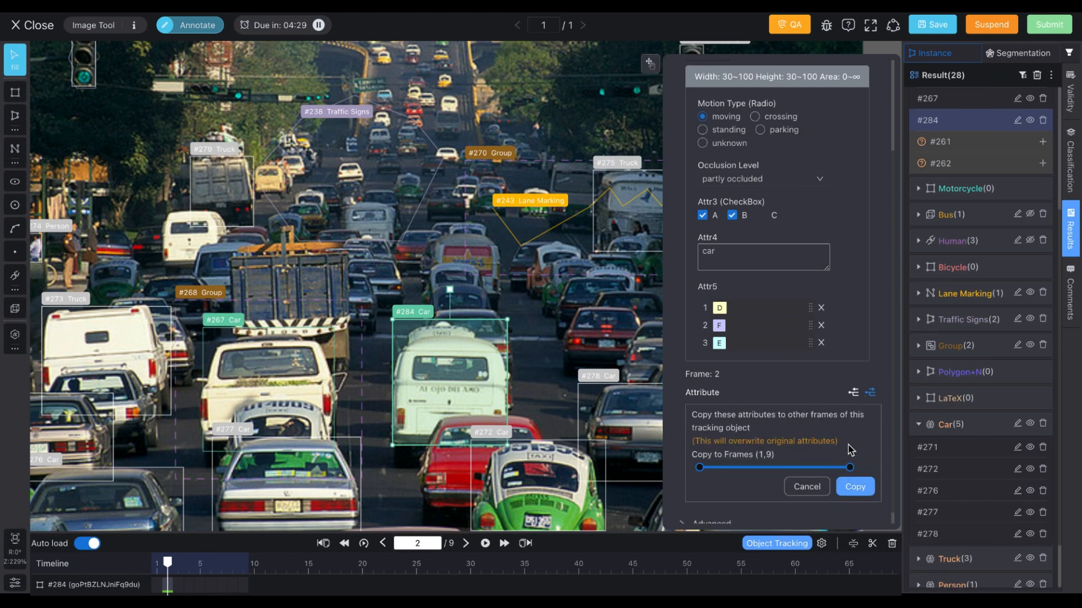
click(854, 488)
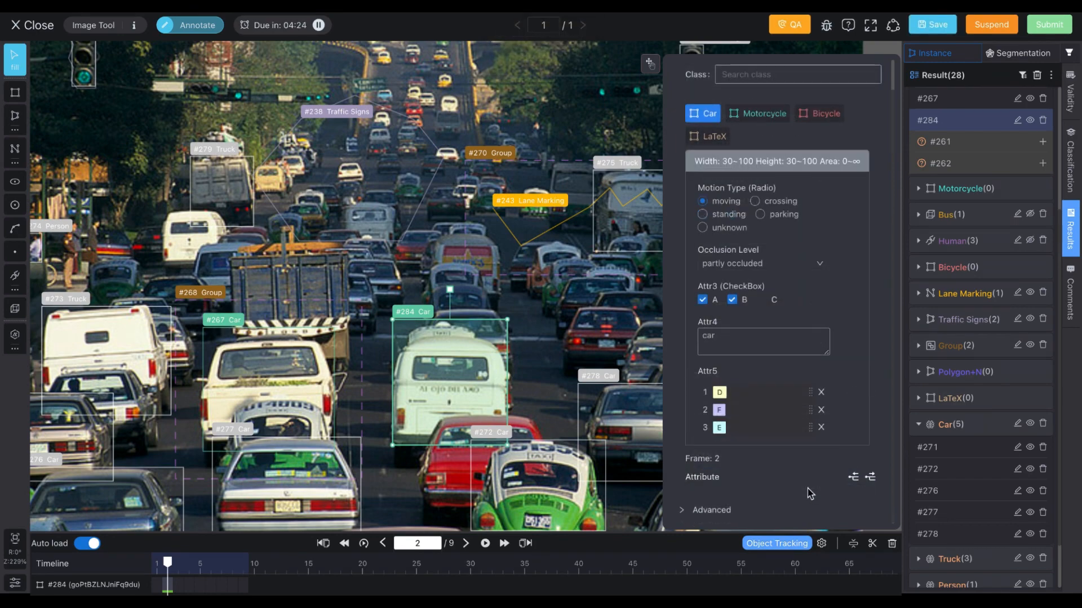
Step: Review the Advanced track options and the results list, selecting each car instance in turn
scroll(778, 493, down, 4)
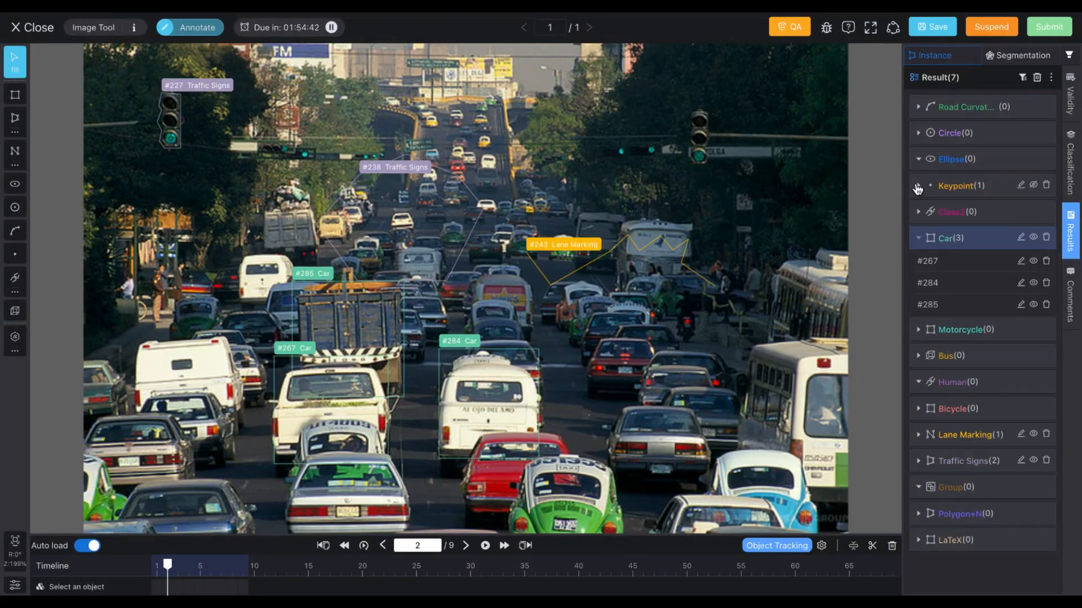
click(917, 187)
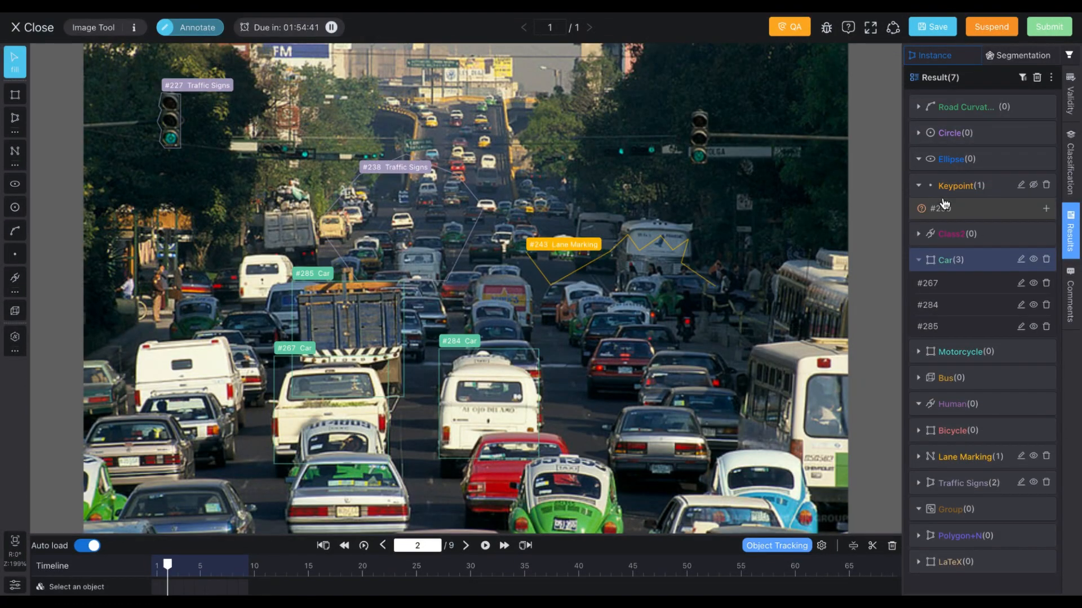
click(918, 457)
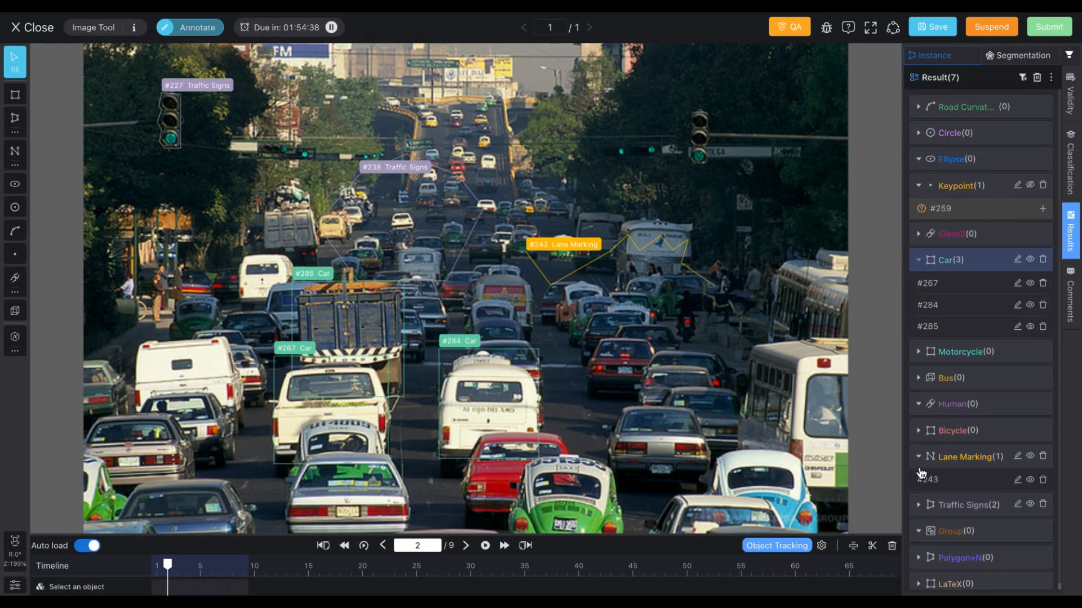
click(919, 505)
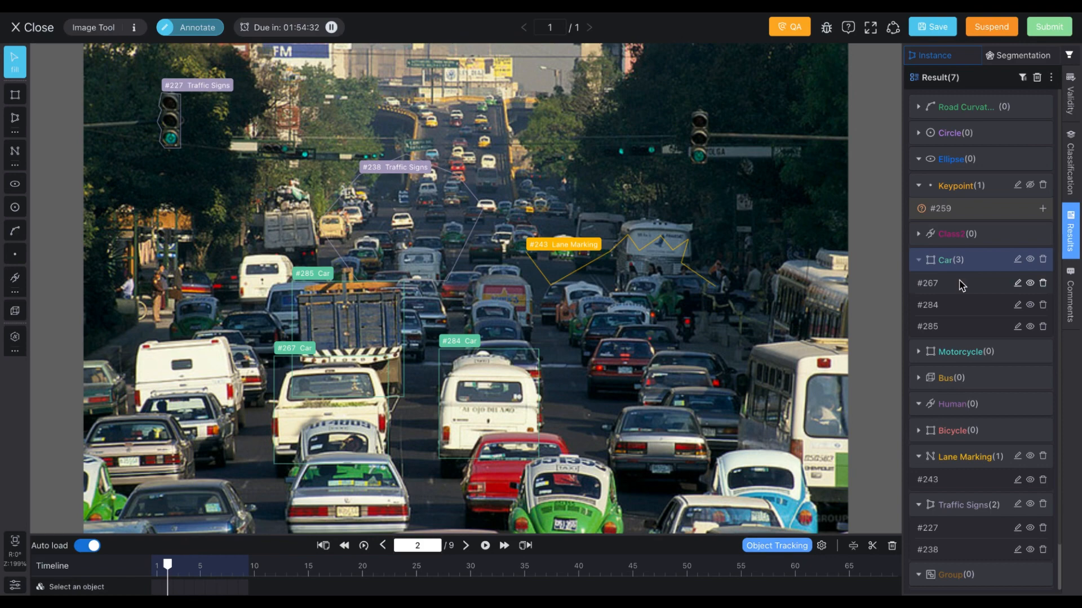
click(960, 286)
click(959, 305)
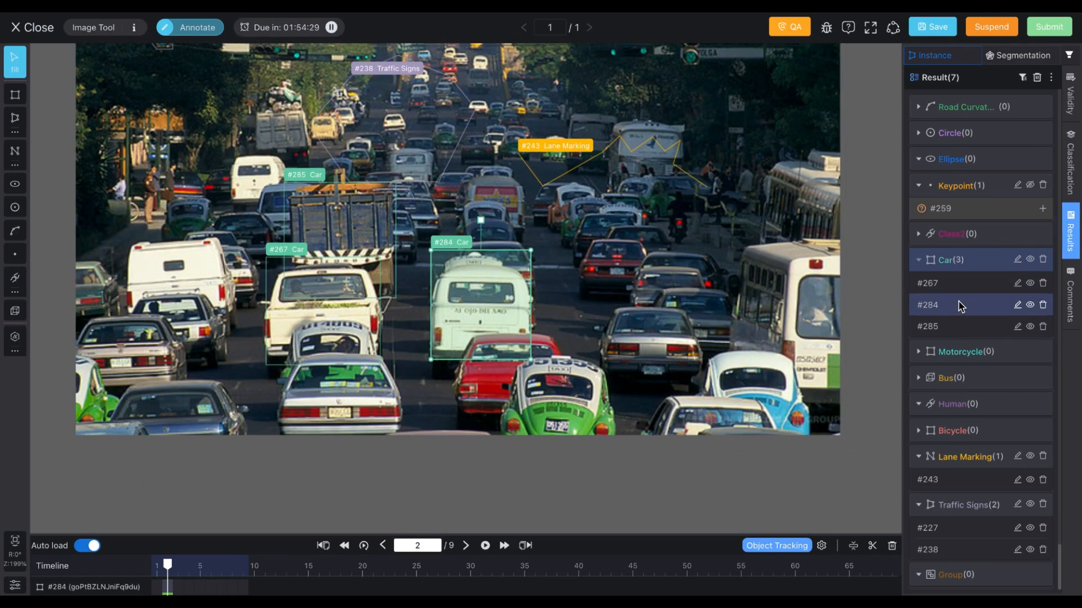
click(956, 328)
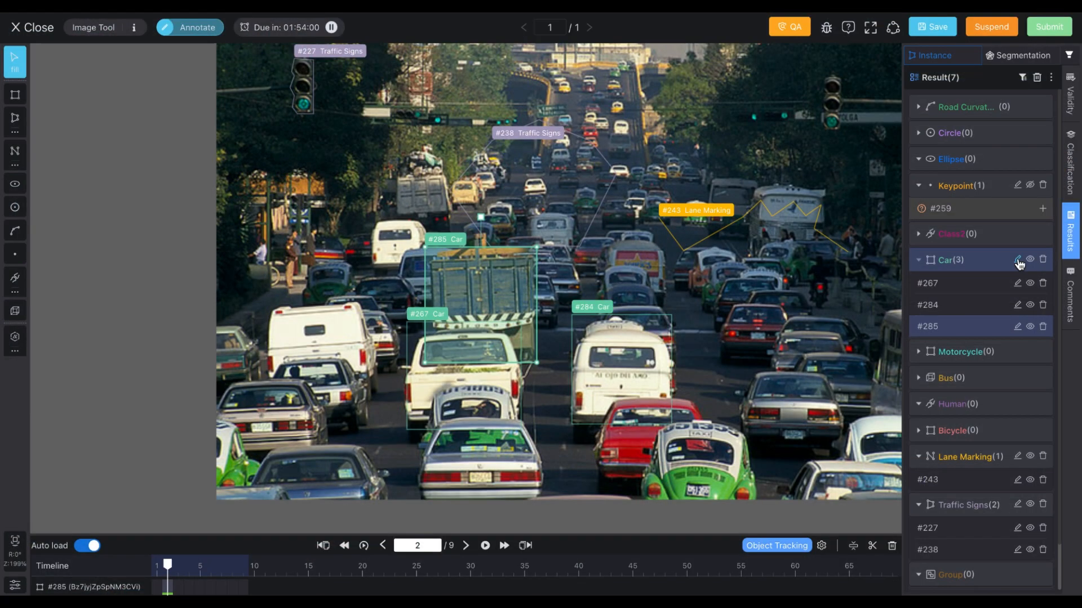
Step: Batch-edit all three cars, setting their motion type to standing and occlusion level to partly occluded
click(1017, 259)
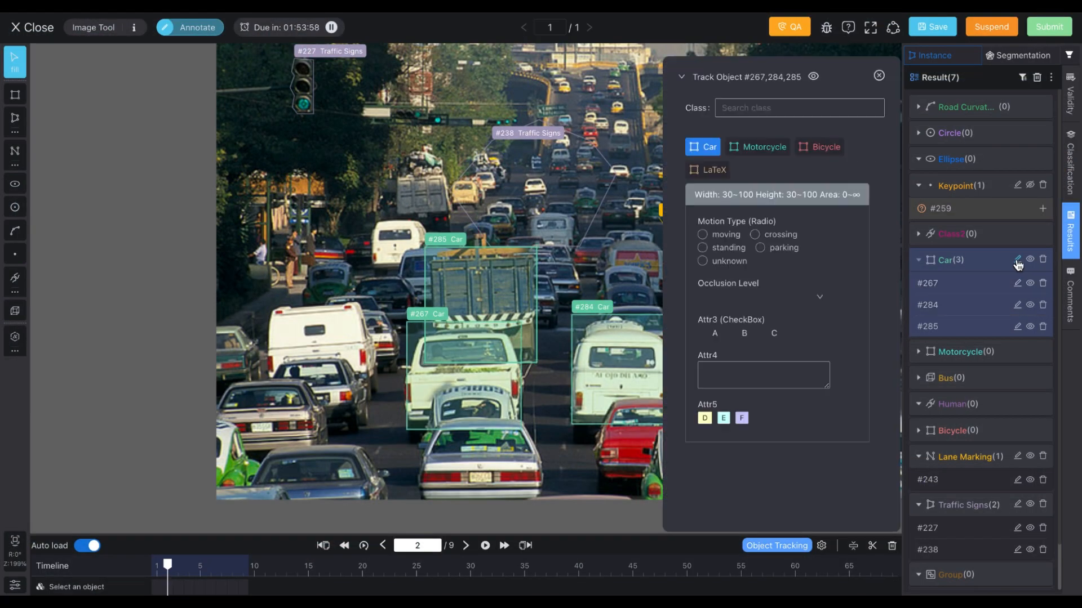
click(741, 249)
click(738, 297)
click(736, 337)
click(738, 157)
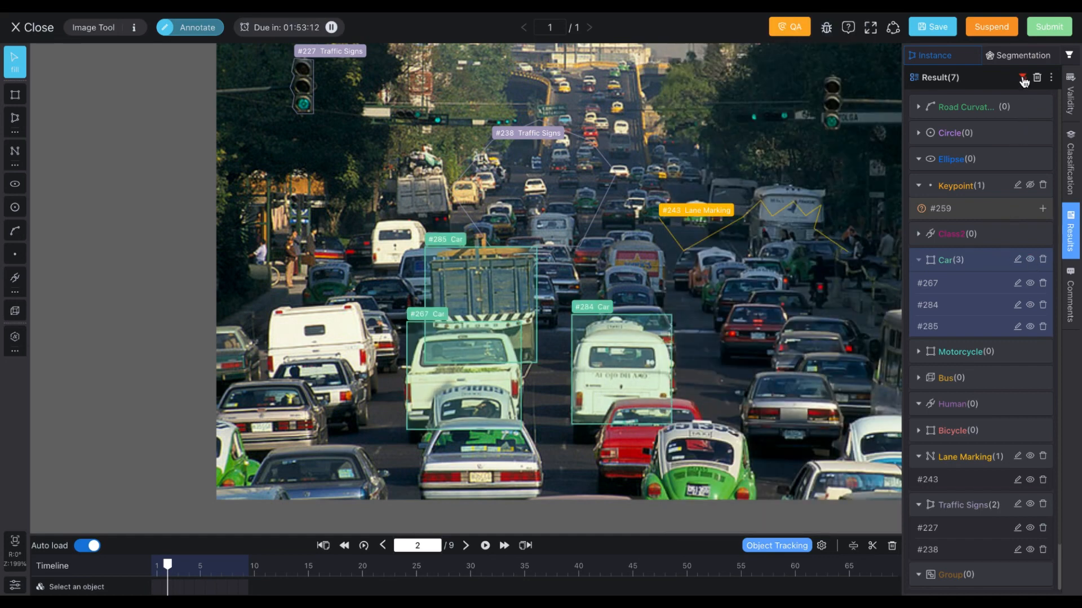
Step: Open and browse the results filter by class and tool
click(1022, 79)
scroll(966, 265, down, 3)
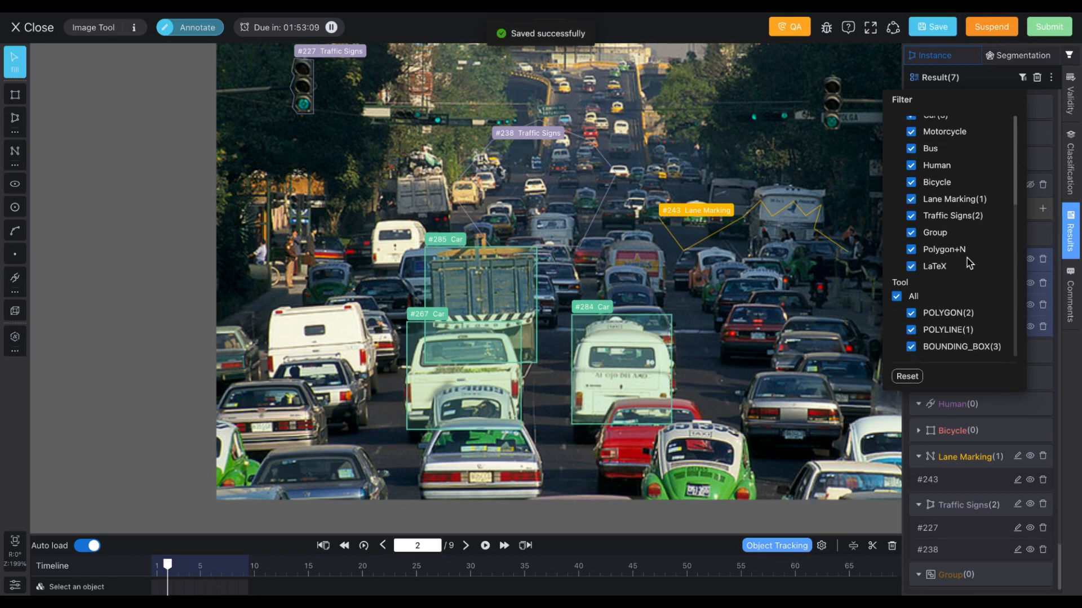
click(1022, 78)
Step: Turn on Show Size and Show Attr in the results list settings
click(1051, 78)
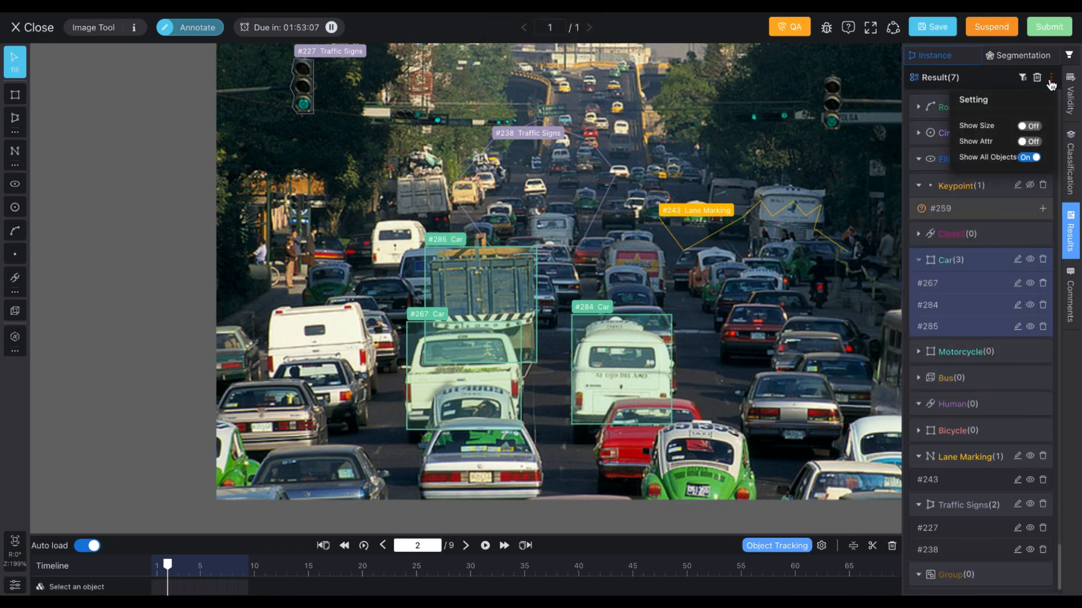
click(1034, 128)
click(1034, 142)
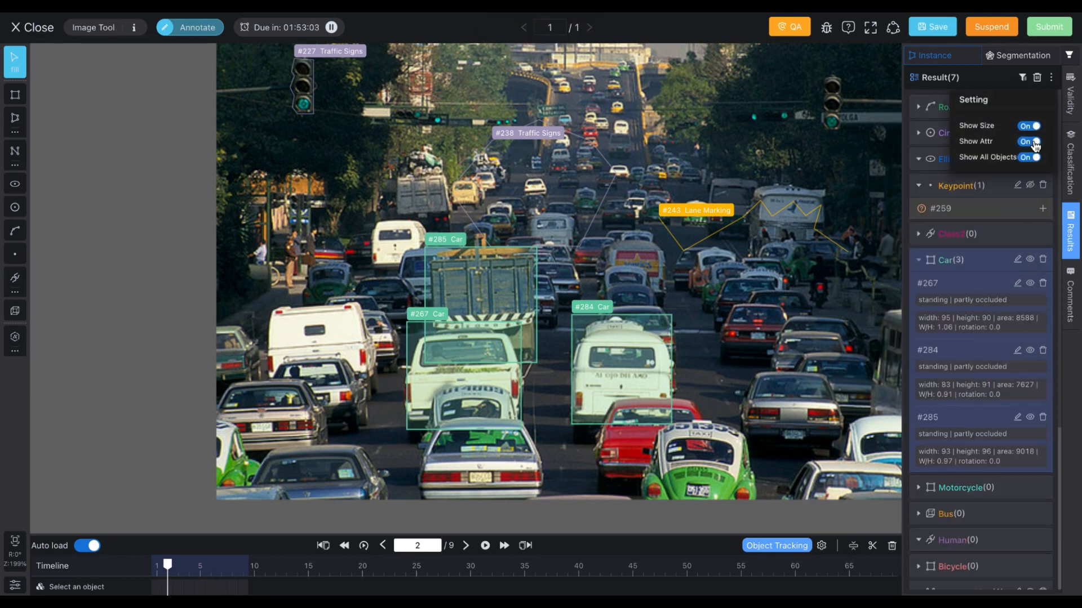
Step: Set the frame's Traffic Condition classification to Normal, checking the validity, results and comments panels
click(1071, 99)
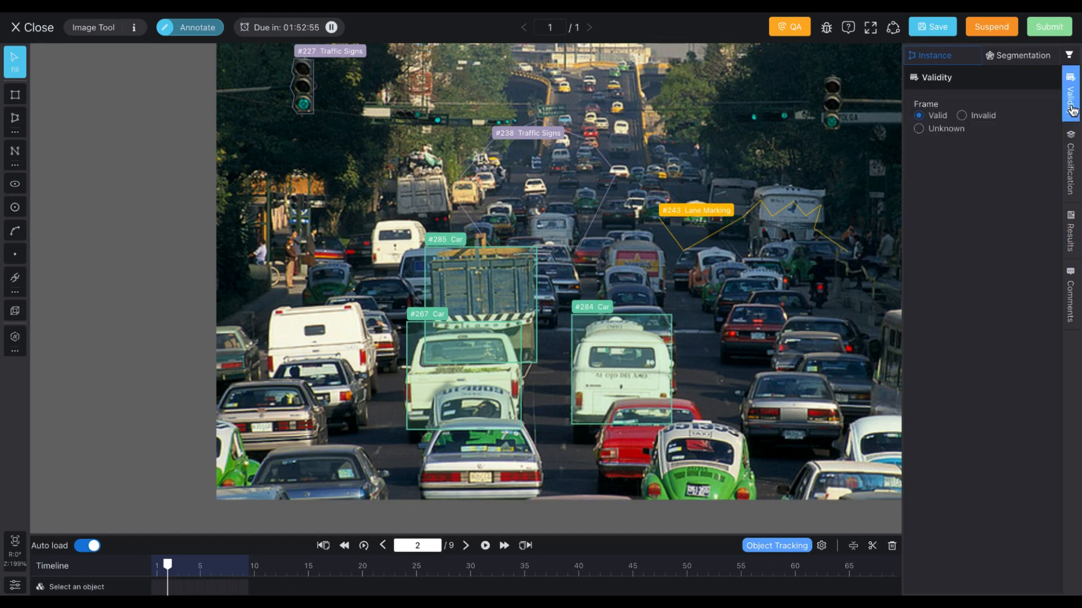
click(1069, 164)
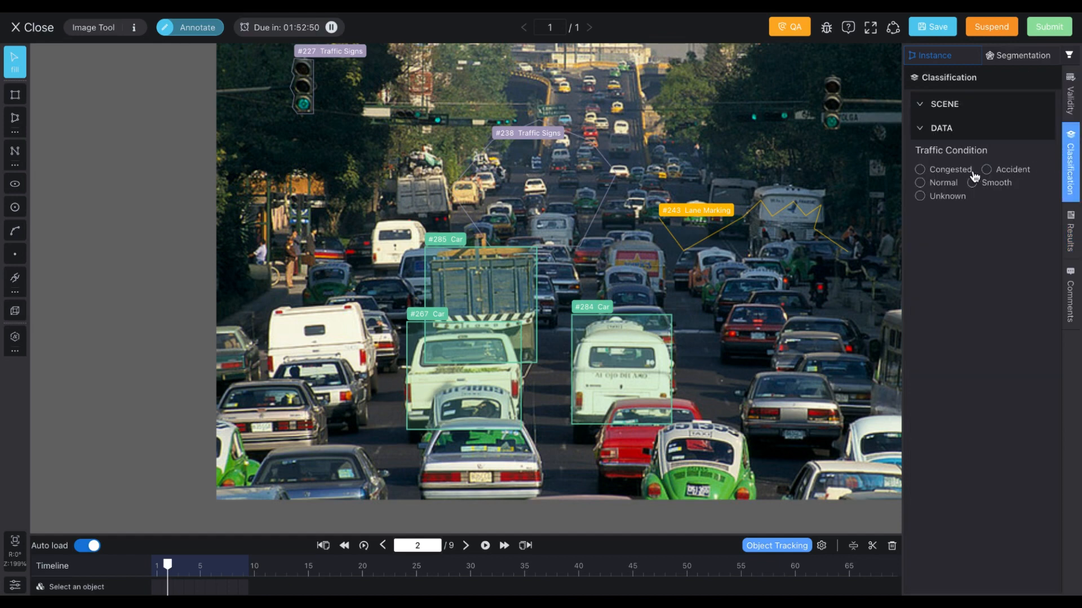
click(951, 185)
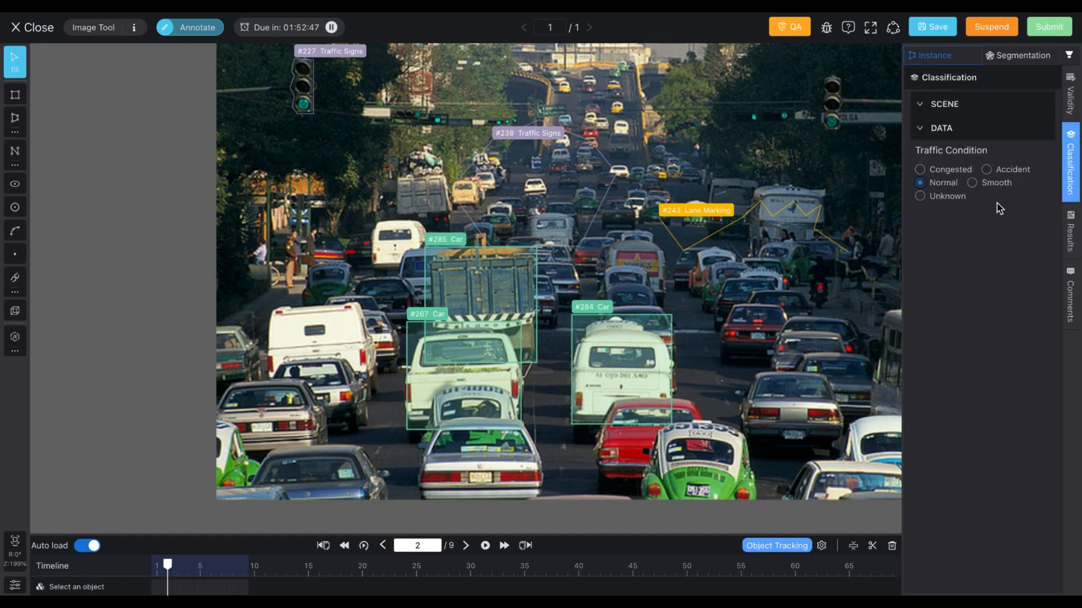
click(1069, 241)
click(1069, 299)
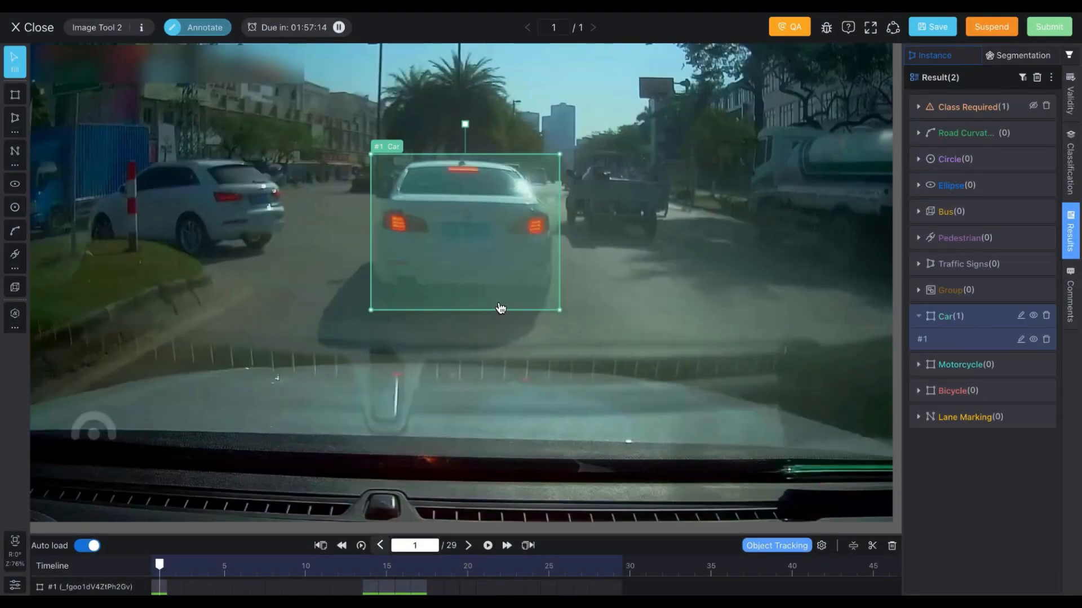
Step: Set object tracking to Copy with Selected Objects going forward, then run tracking on the car
click(175, 592)
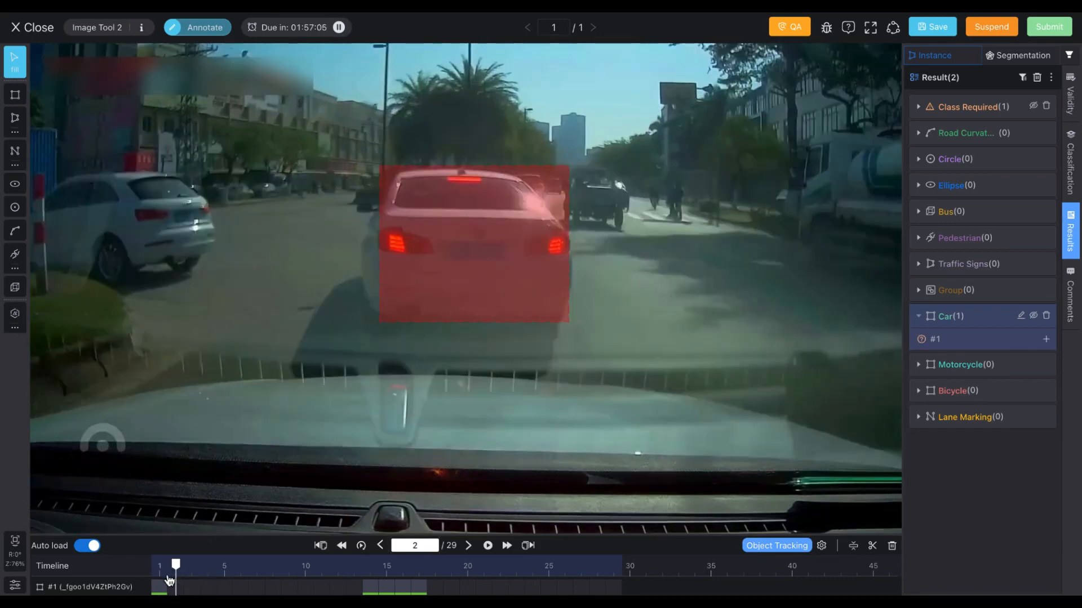
click(162, 592)
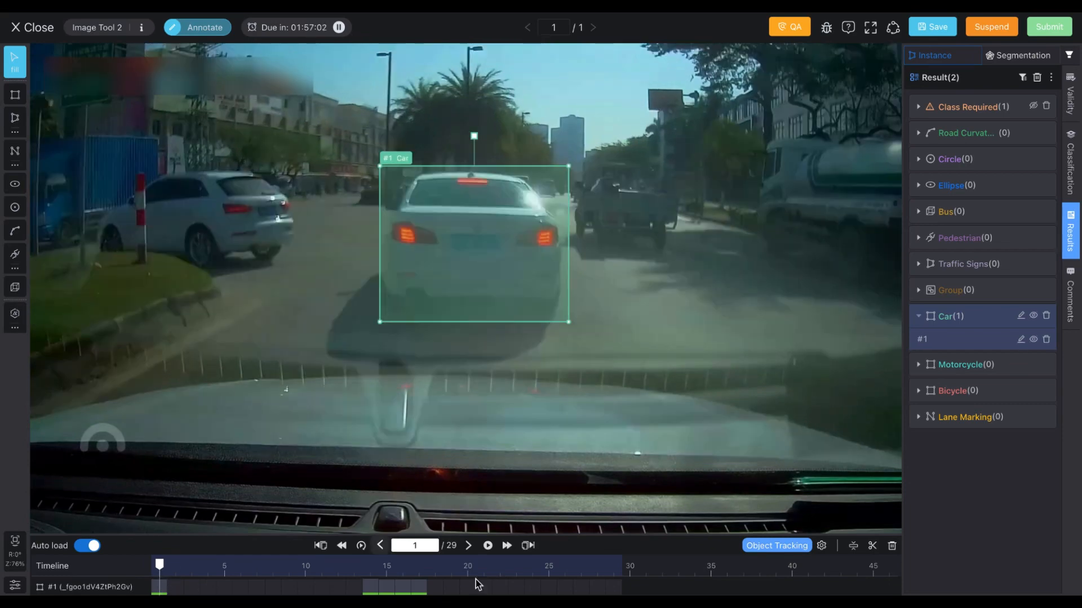
click(822, 548)
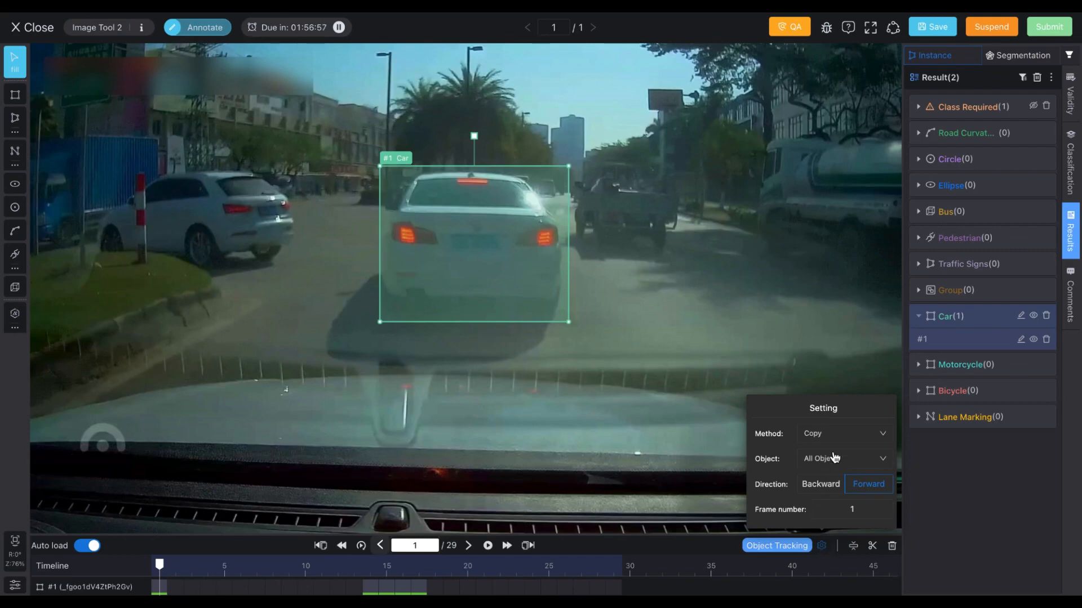
click(843, 433)
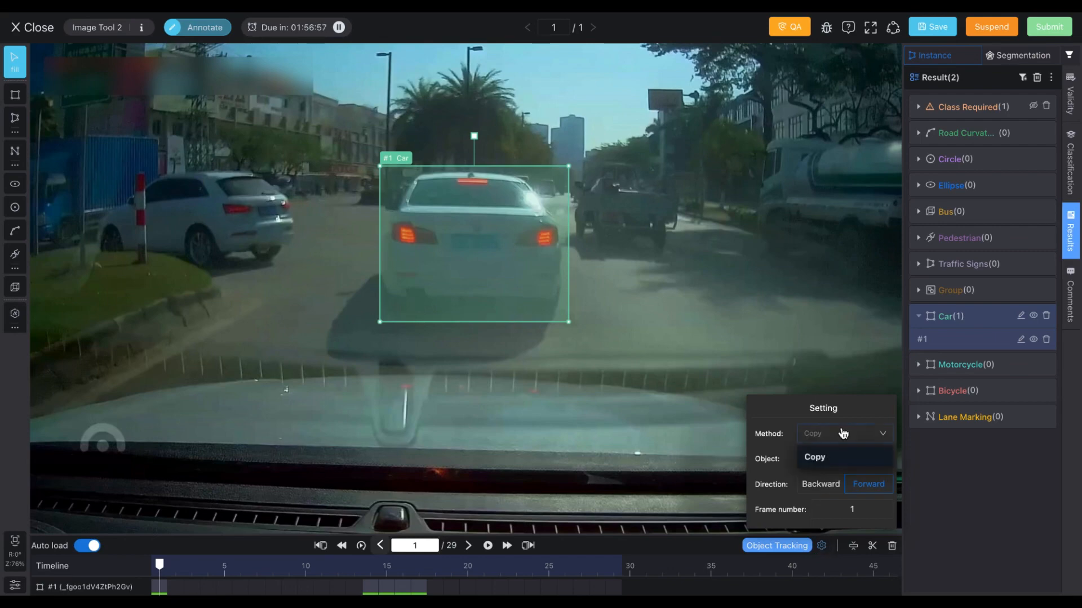
click(837, 461)
click(833, 459)
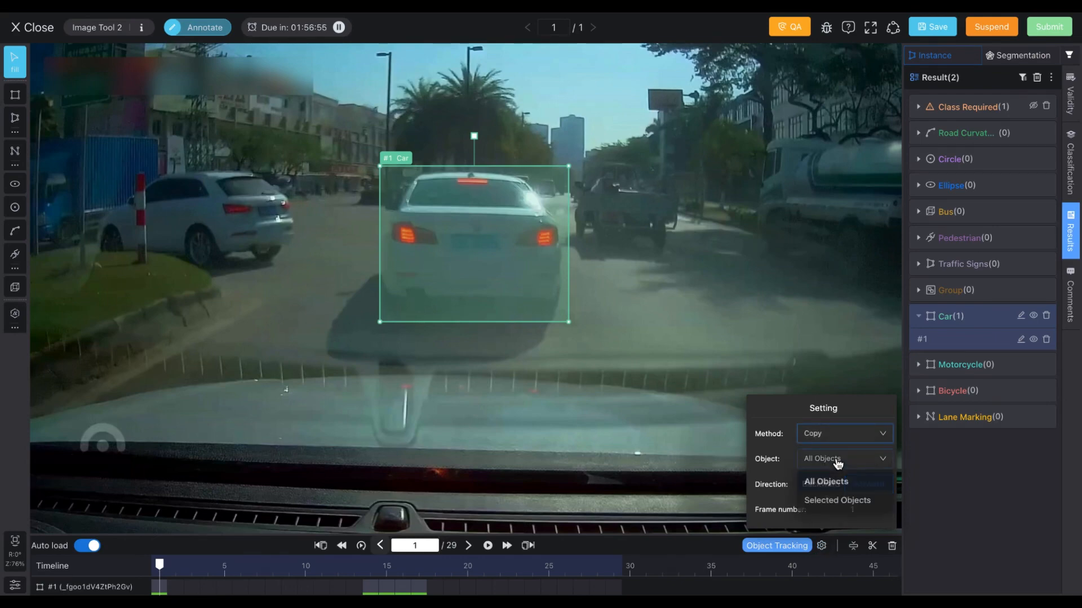
click(829, 502)
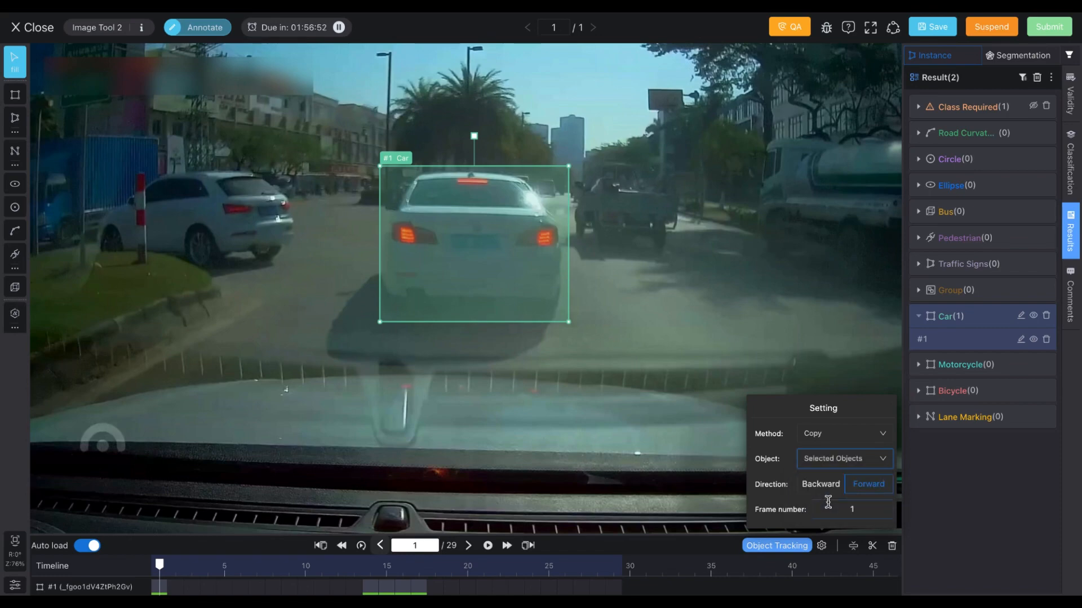
click(856, 509)
double_click(860, 509)
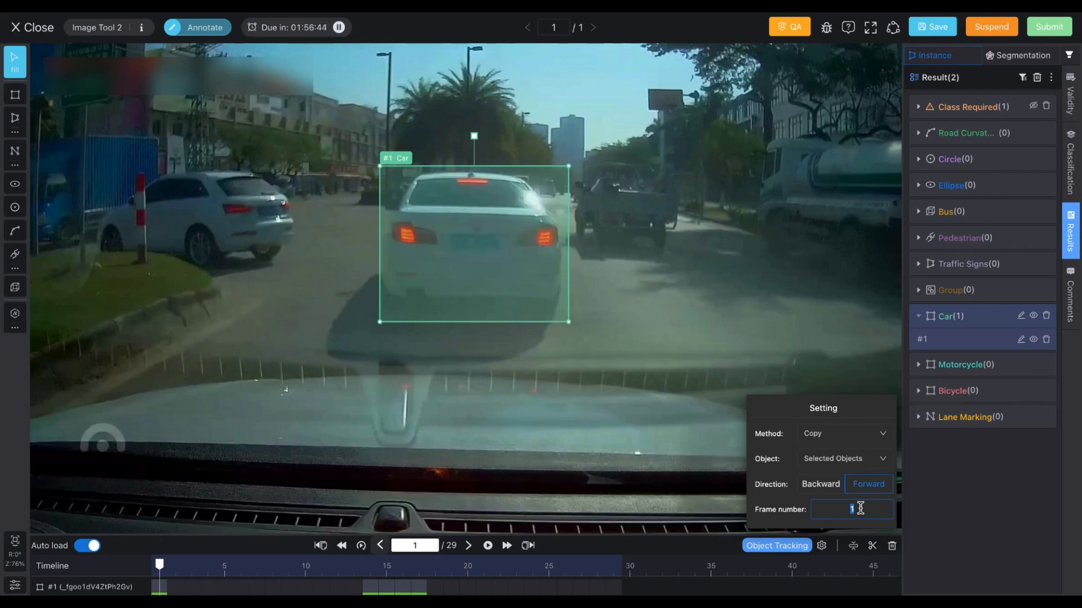
click(805, 544)
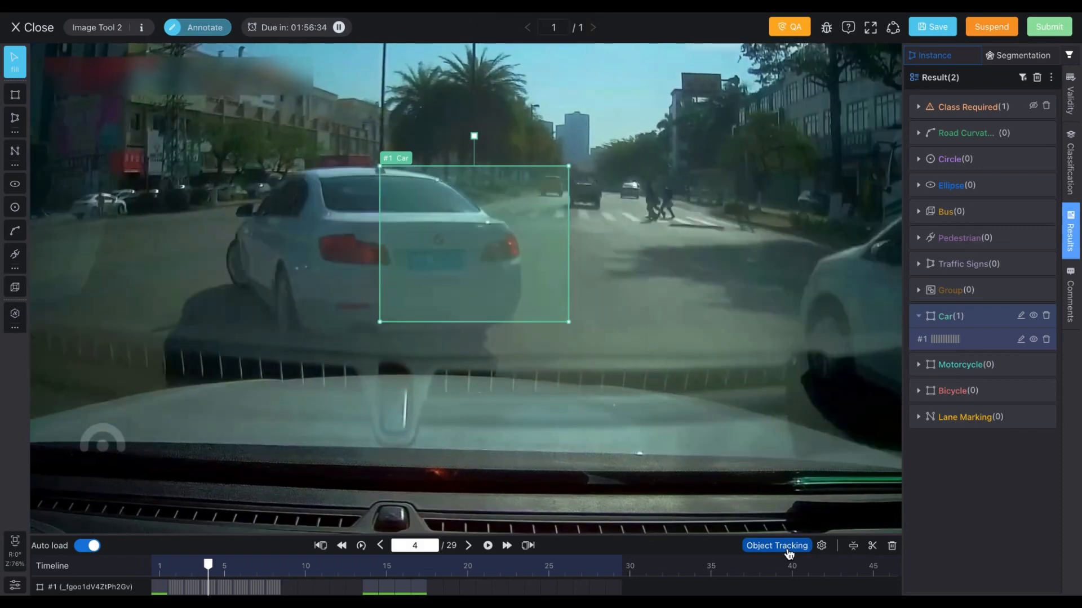
Step: Adjust the car's tracked box to fit the car on the video frames
drag(464, 201, 118, 201)
drag(222, 323, 306, 369)
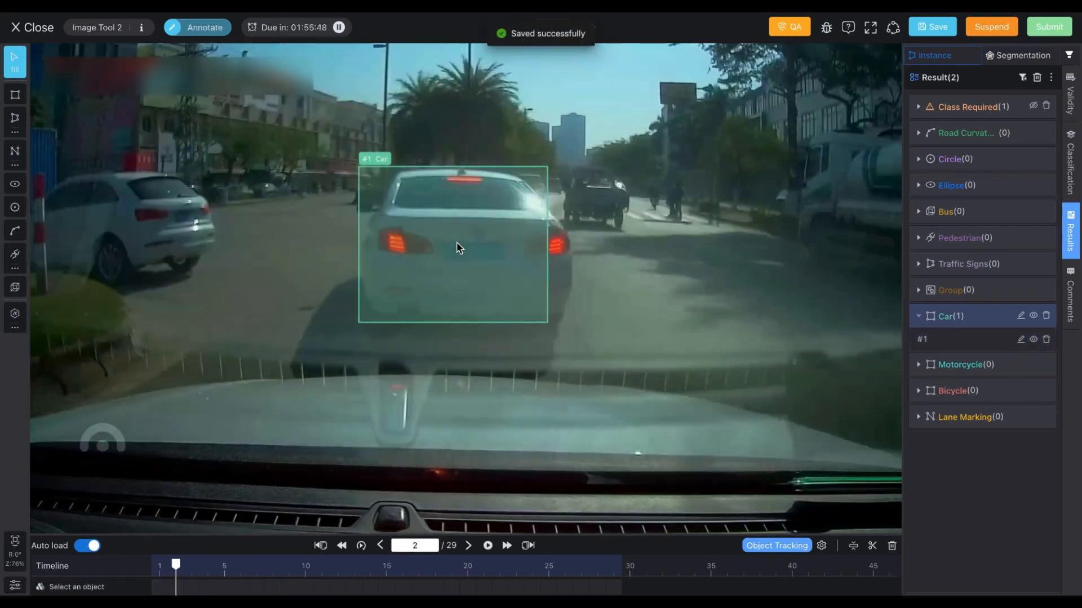
drag(545, 326, 568, 337)
Step: Step frame by frame through the video to review the tracked car box
key(Left)
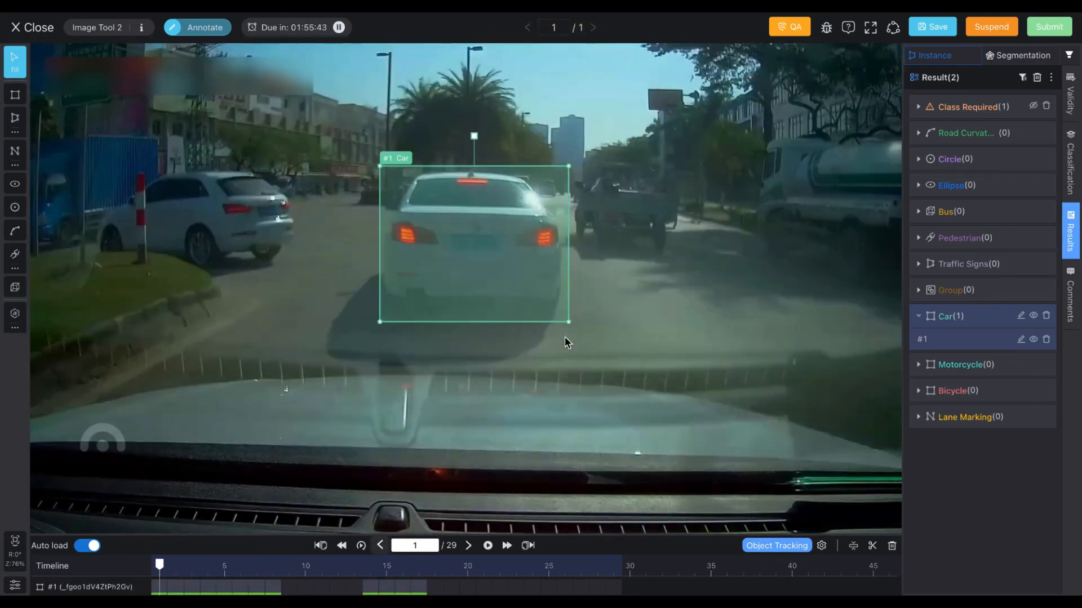
key(Right)
key(Right)
key(Right)
key(Right)
key(Right)
key(Right)
key(Right)
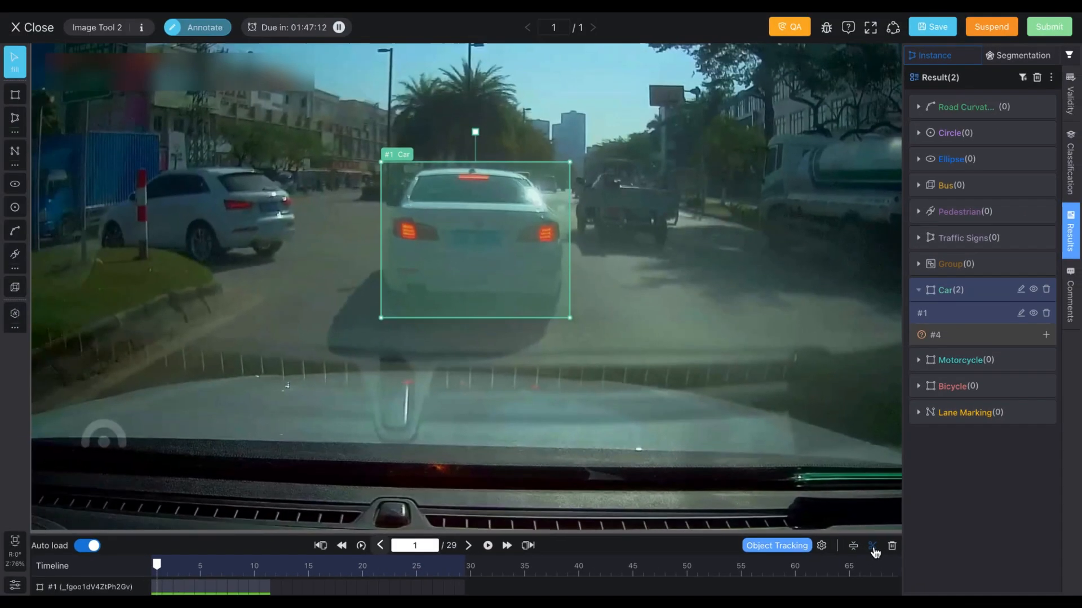
key(Right)
key(Right)
key(Right)
key(Right)
key(Right)
key(Right)
key(Right)
key(Right)
key(Right)
key(Right)
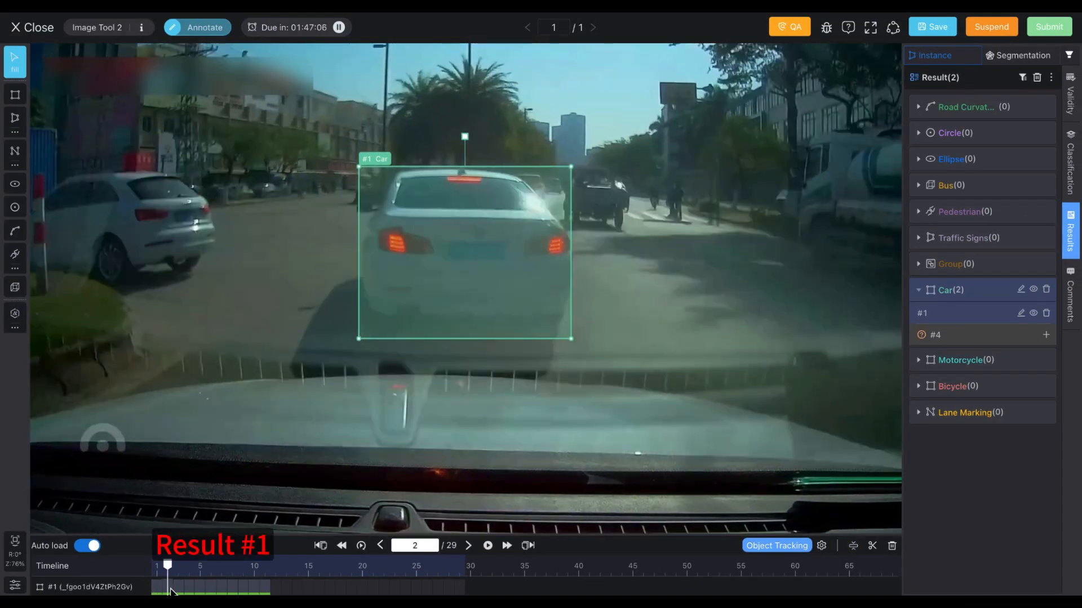
Step: Jump between the two car tracks and their timeline frames to view each one
click(960, 338)
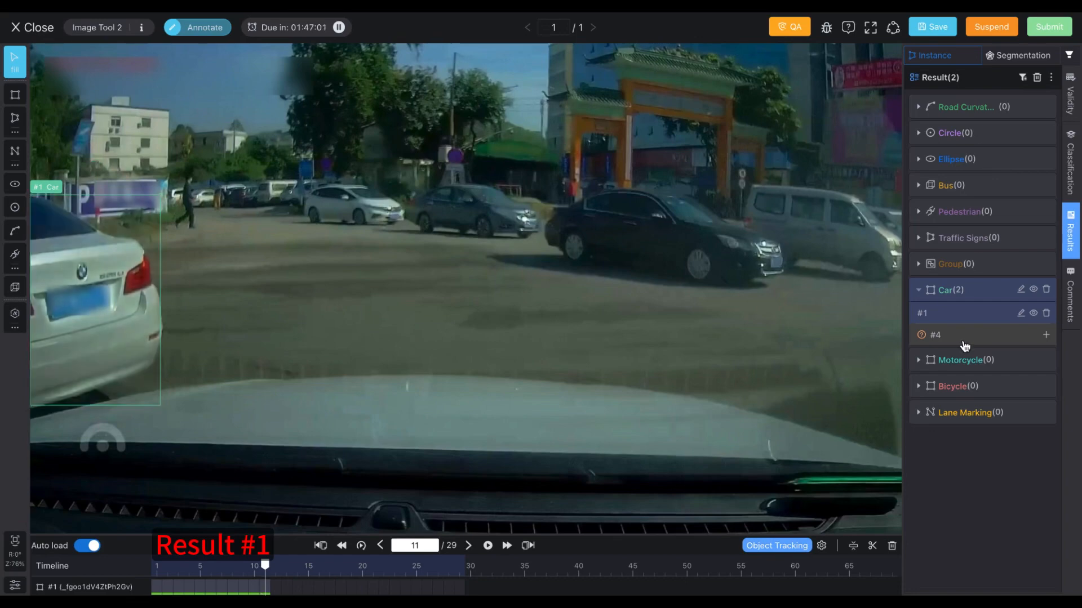
click(297, 591)
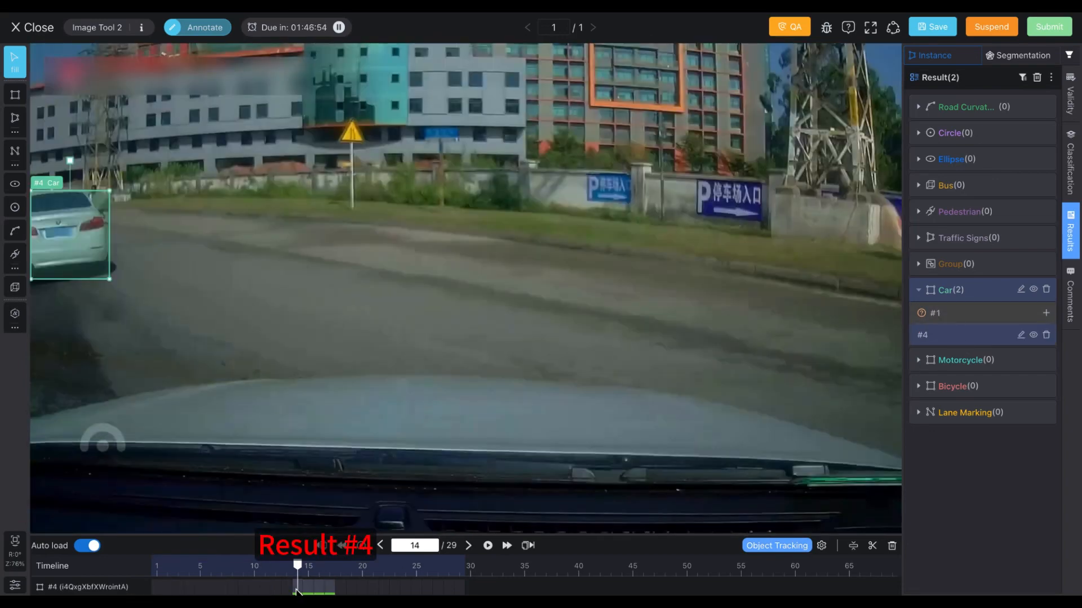
key(Right)
key(Right)
key(Right)
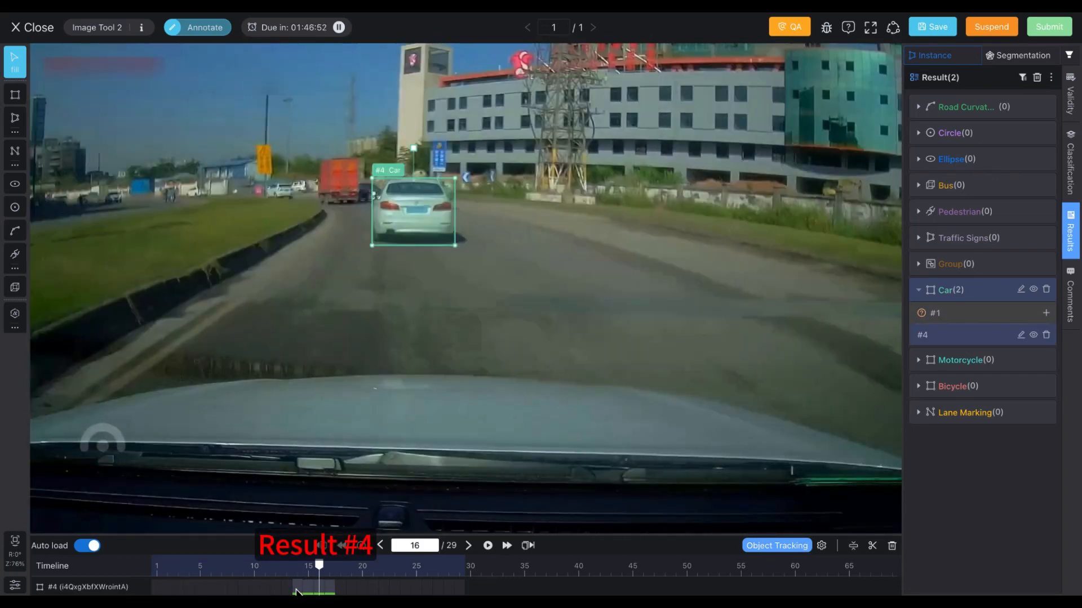
click(972, 317)
click(265, 589)
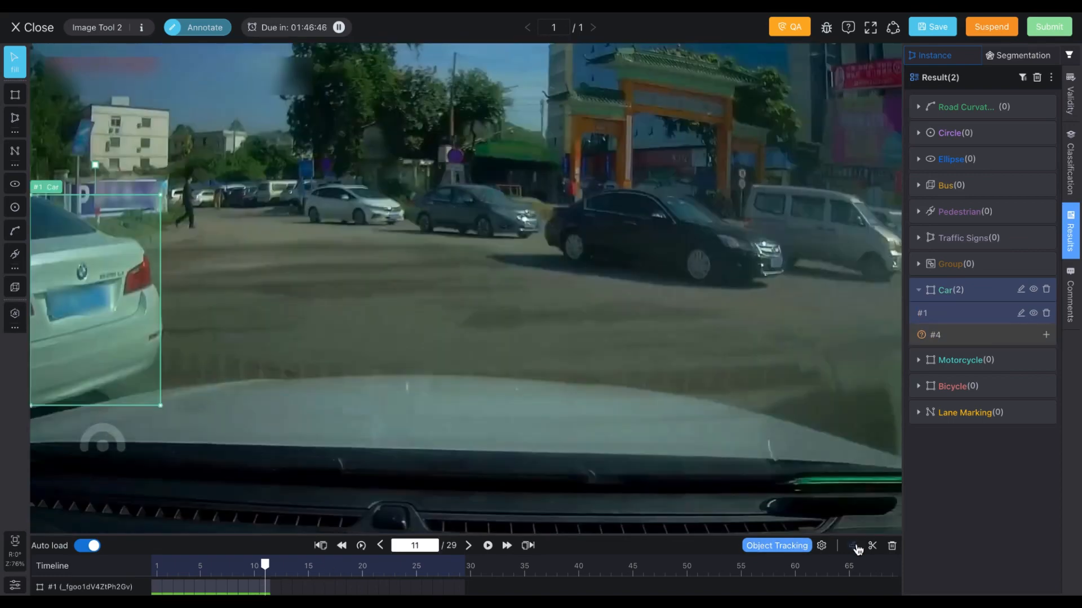
Step: Merge car track #4 into car track #1 and select track #1
click(855, 546)
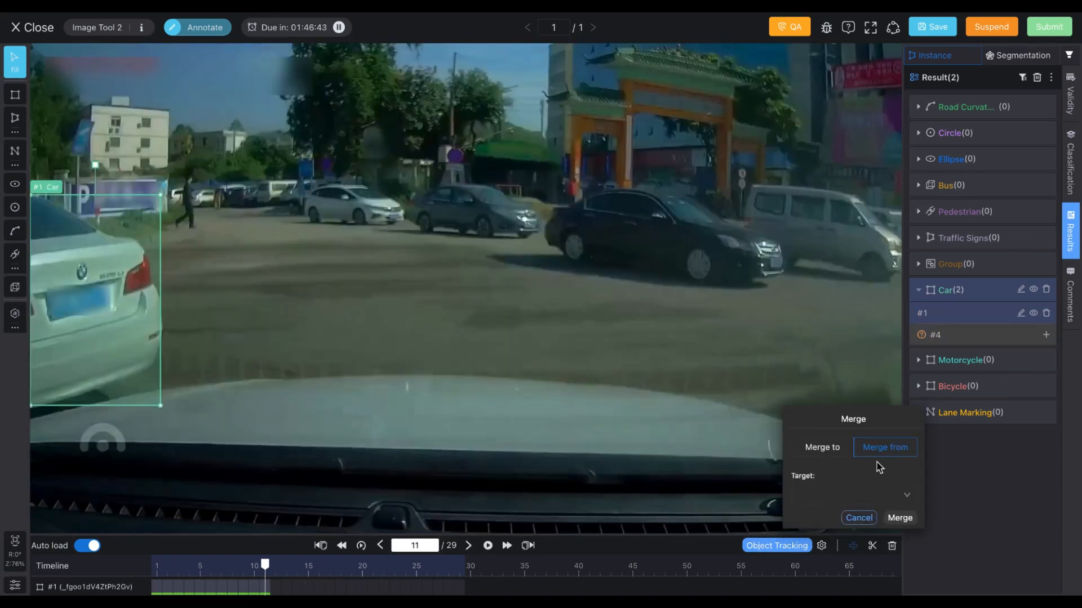
click(859, 495)
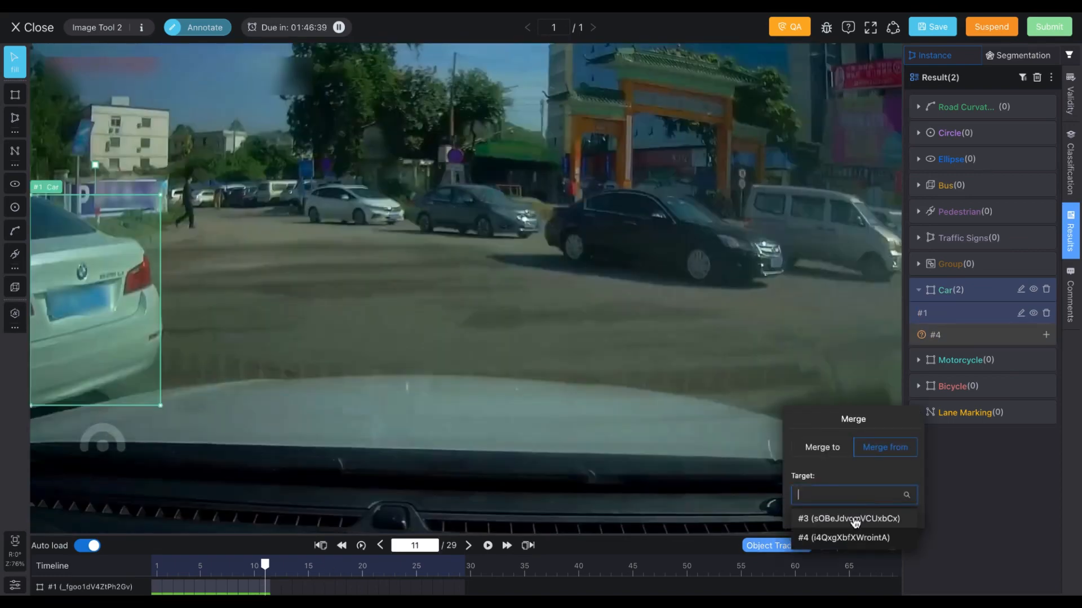
click(853, 534)
click(896, 520)
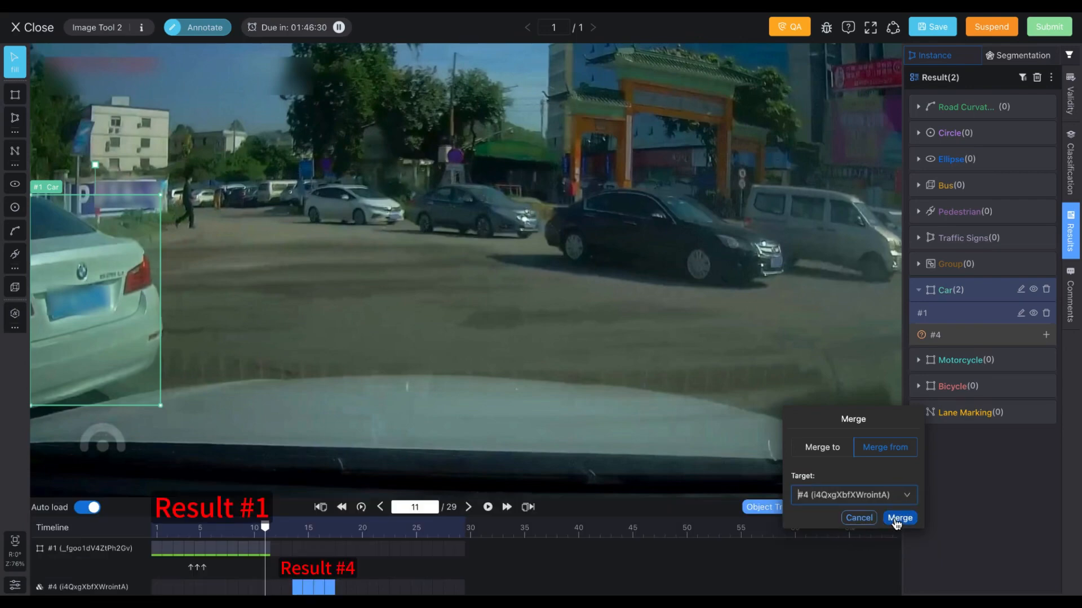
click(921, 313)
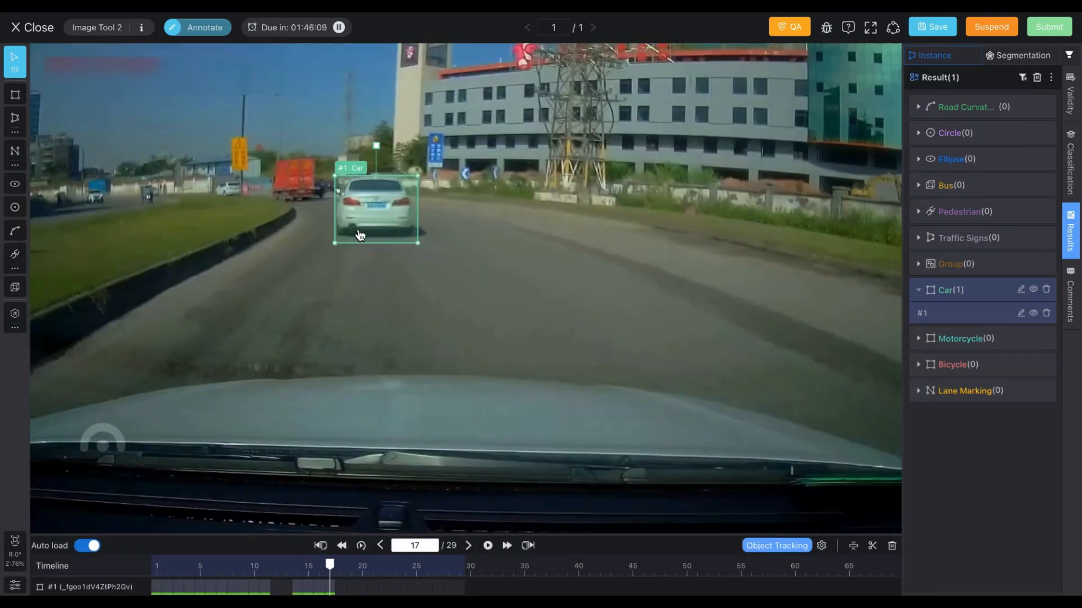
Step: Split car track #1 at frame 12 into a new tracking object of class Car
click(277, 582)
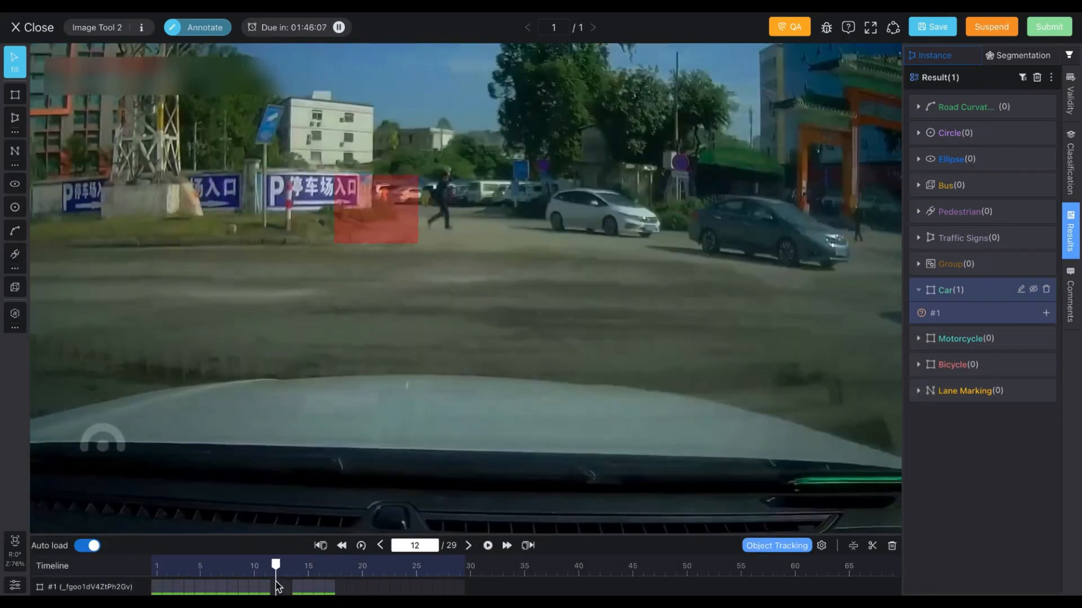
click(873, 547)
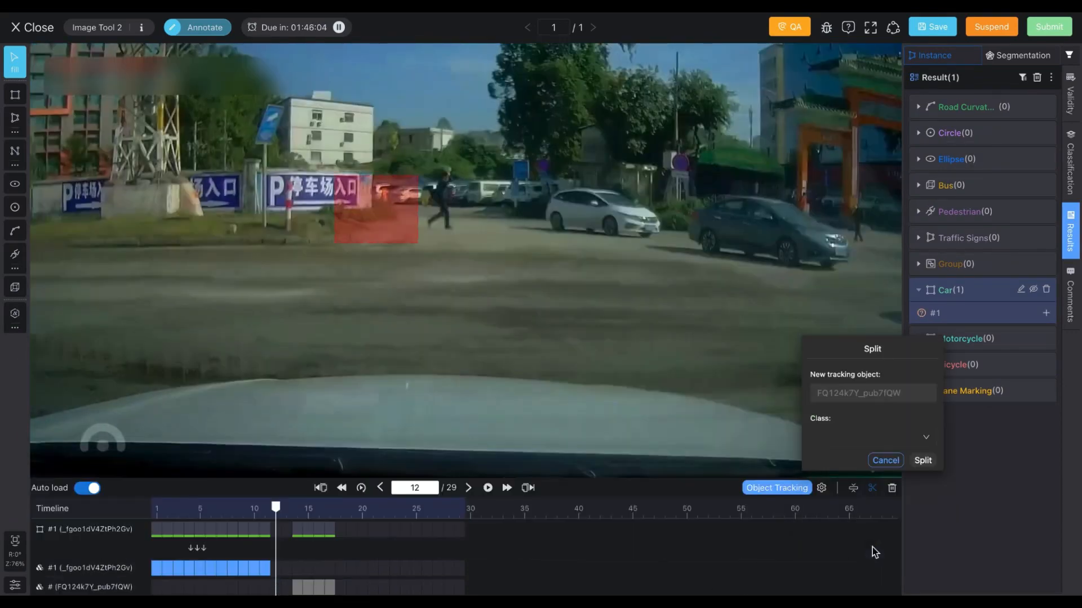
click(850, 441)
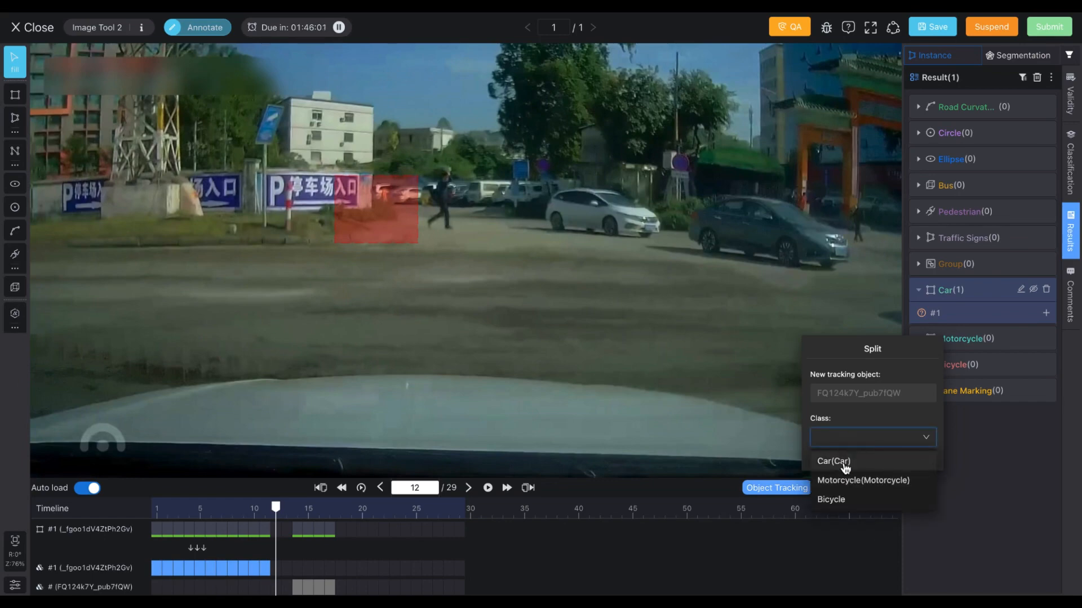
click(843, 465)
click(922, 461)
drag(169, 589, 264, 592)
click(935, 335)
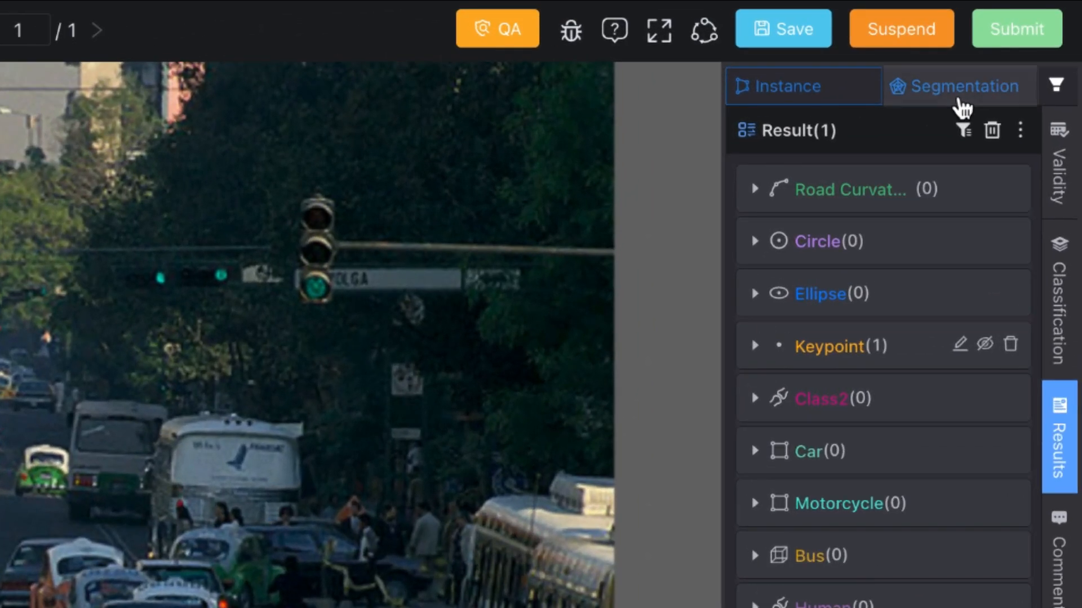
Step: Switch to Segmentation, brush a mask over the white van in the centre-left and classify it as Vehicle
click(1025, 53)
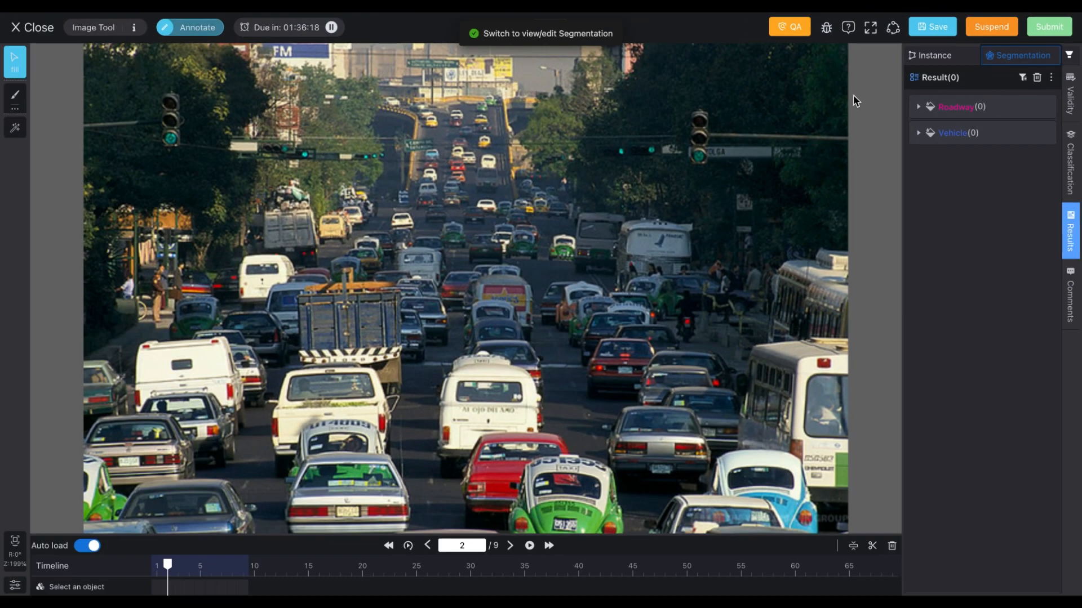
click(16, 97)
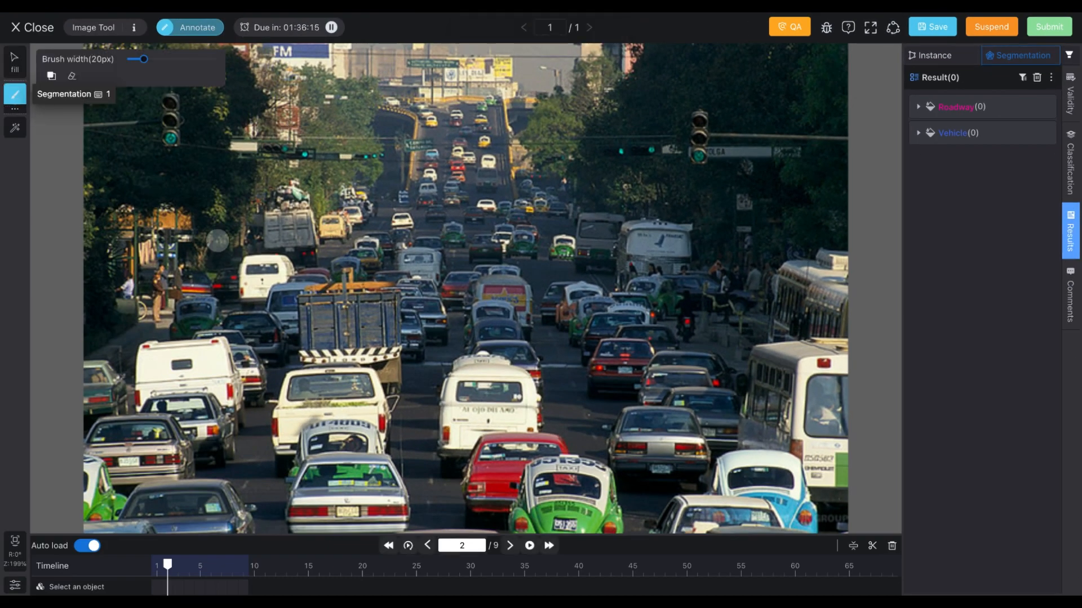
mouse_move(395, 407)
mouse_down()
mouse_move(381, 373)
mouse_move(277, 357)
mouse_move(275, 451)
mouse_move(398, 461)
mouse_move(388, 374)
mouse_up()
click(15, 585)
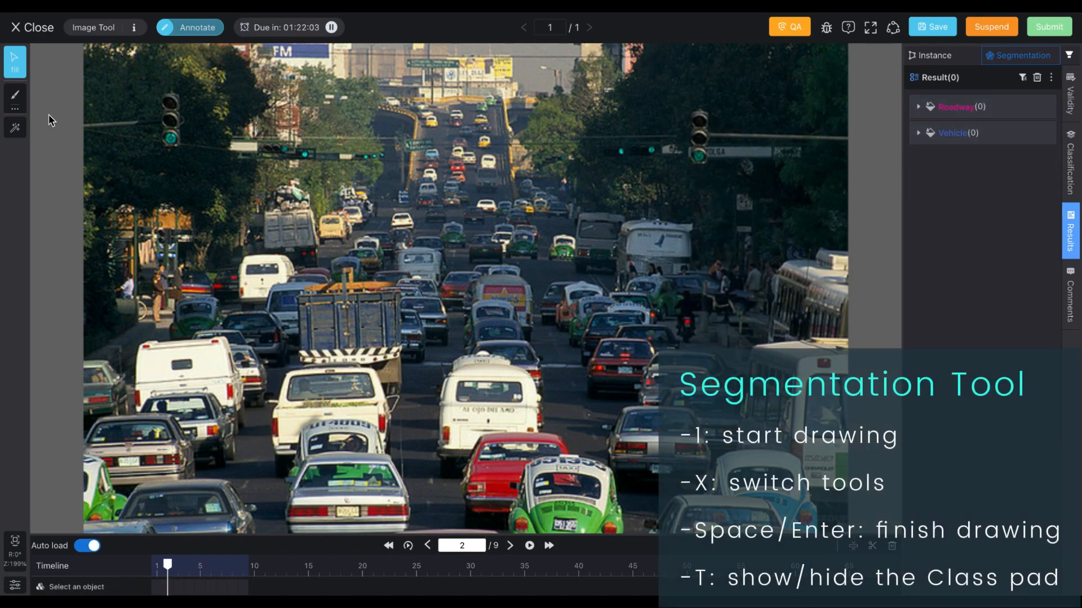
click(15, 95)
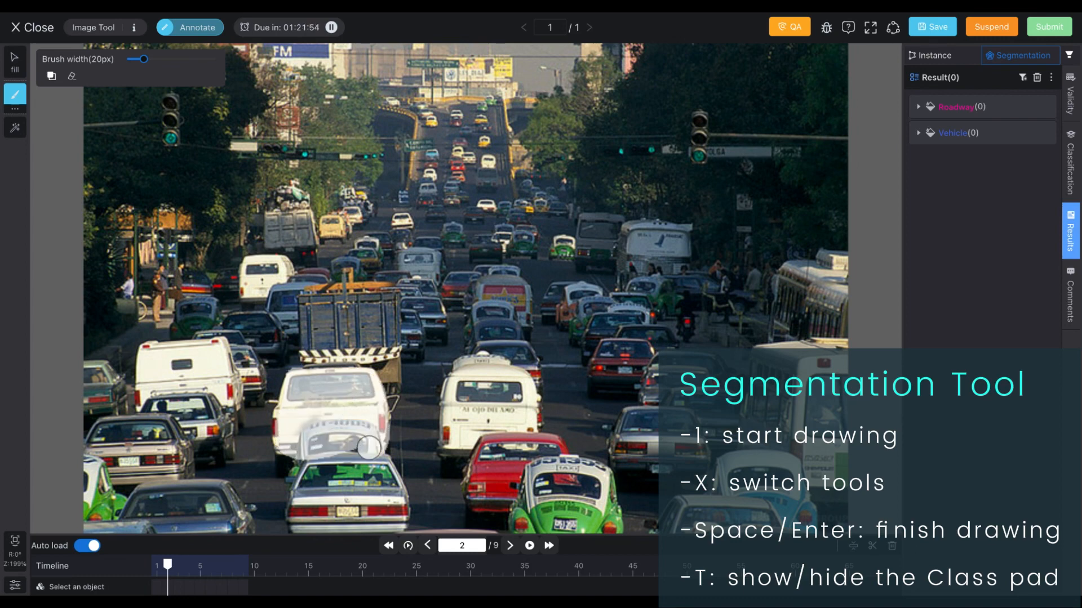
key(Return)
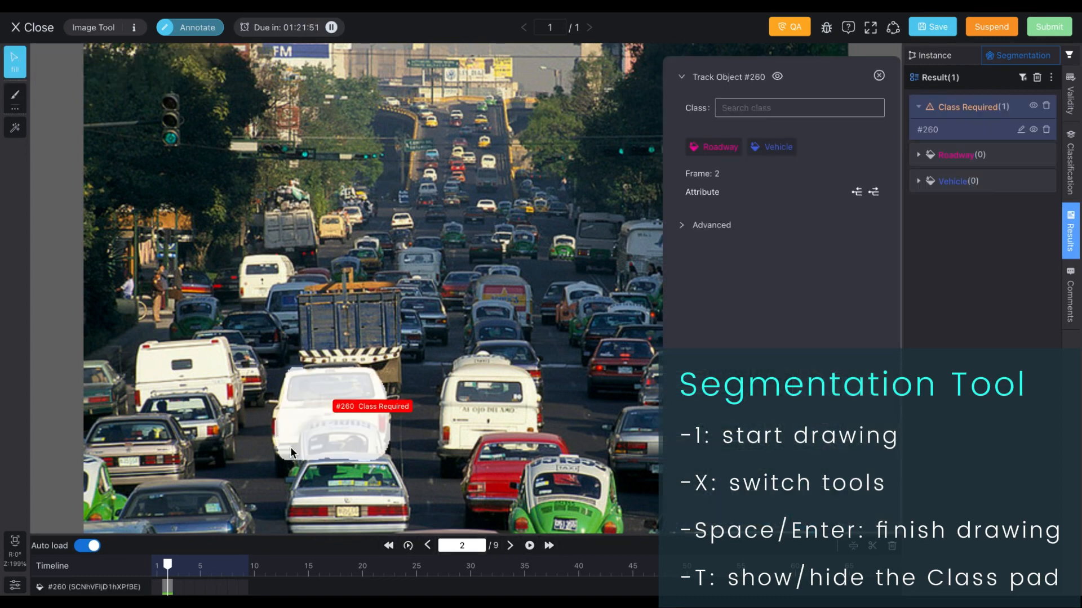
click(771, 149)
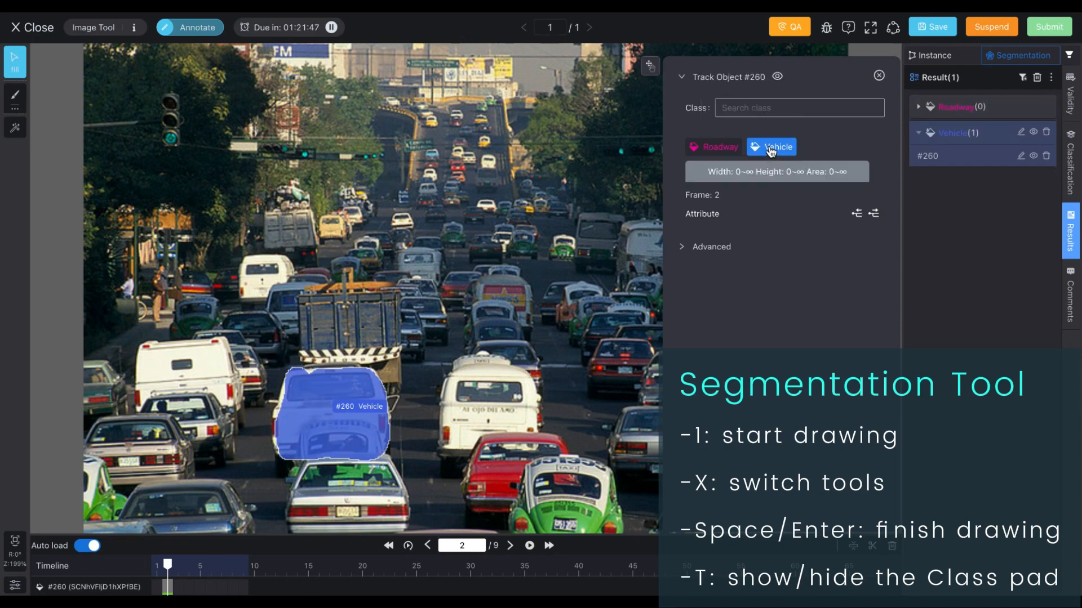
click(984, 162)
Step: Brush additional area onto the vehicle mask, then switch the brush to eraser mode and deselect
click(15, 97)
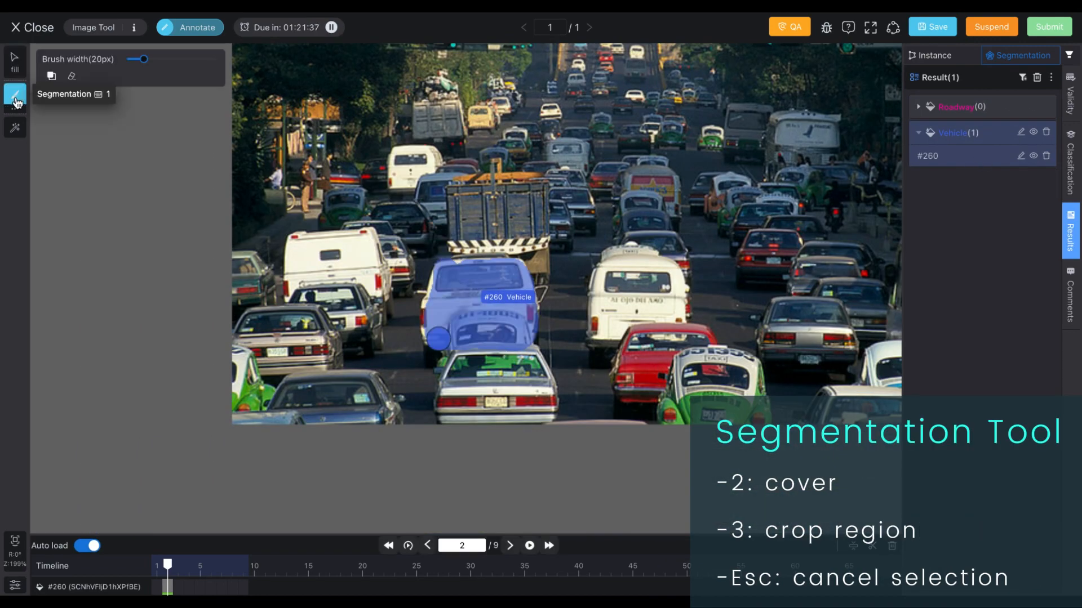
mouse_move(432, 292)
mouse_down()
mouse_move(550, 285)
mouse_move(439, 271)
mouse_up()
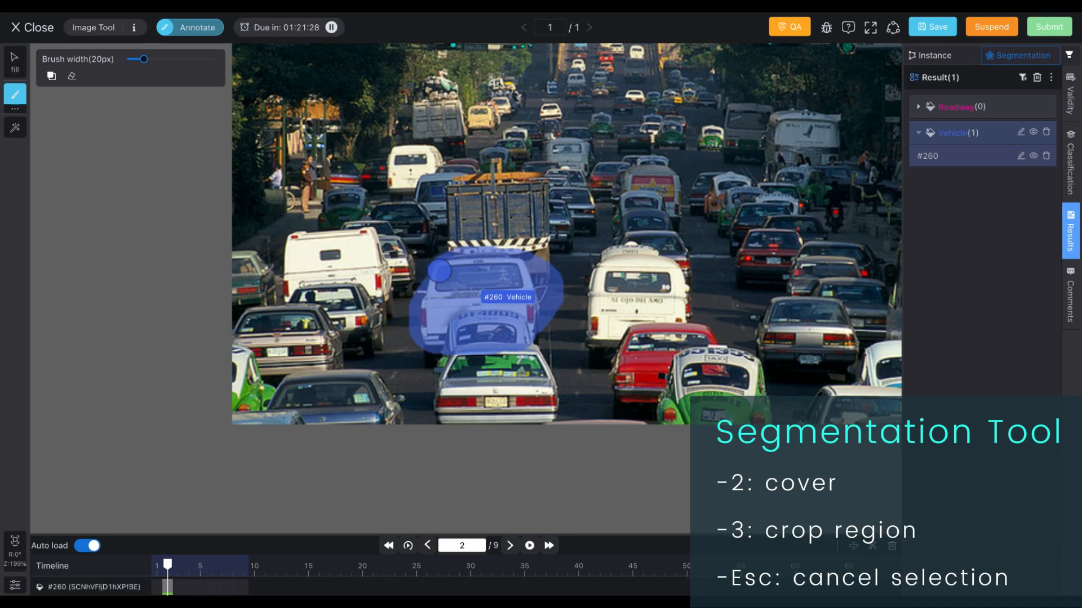
click(71, 75)
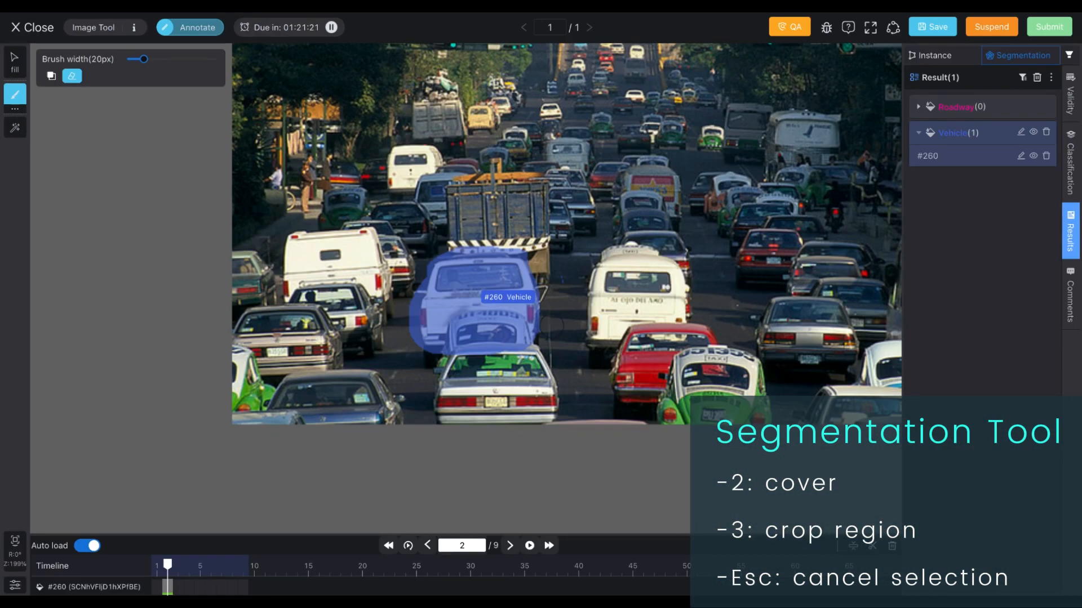
key(Escape)
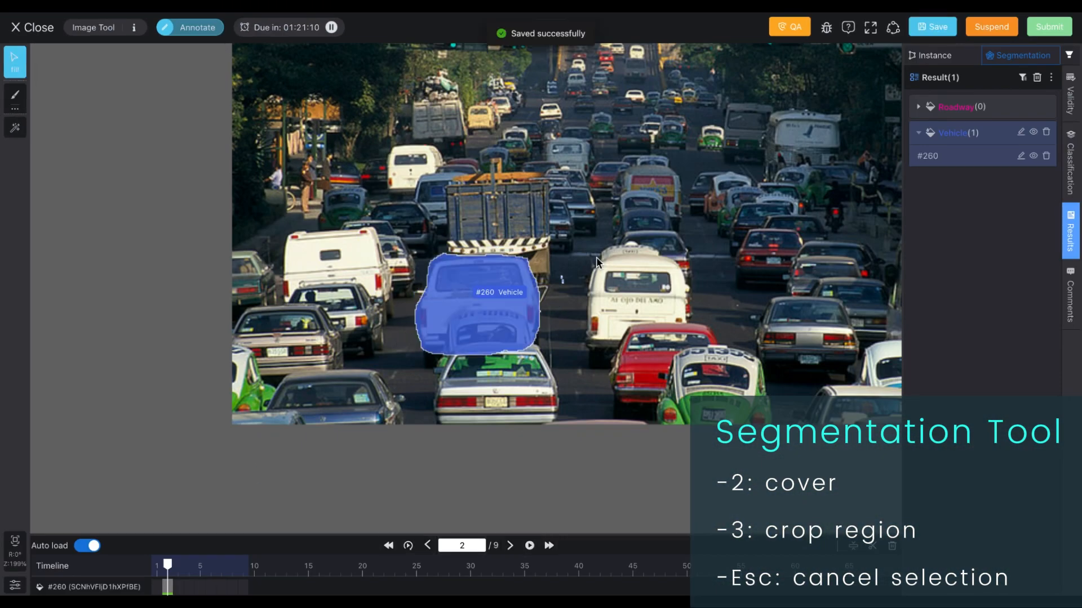
key(Escape)
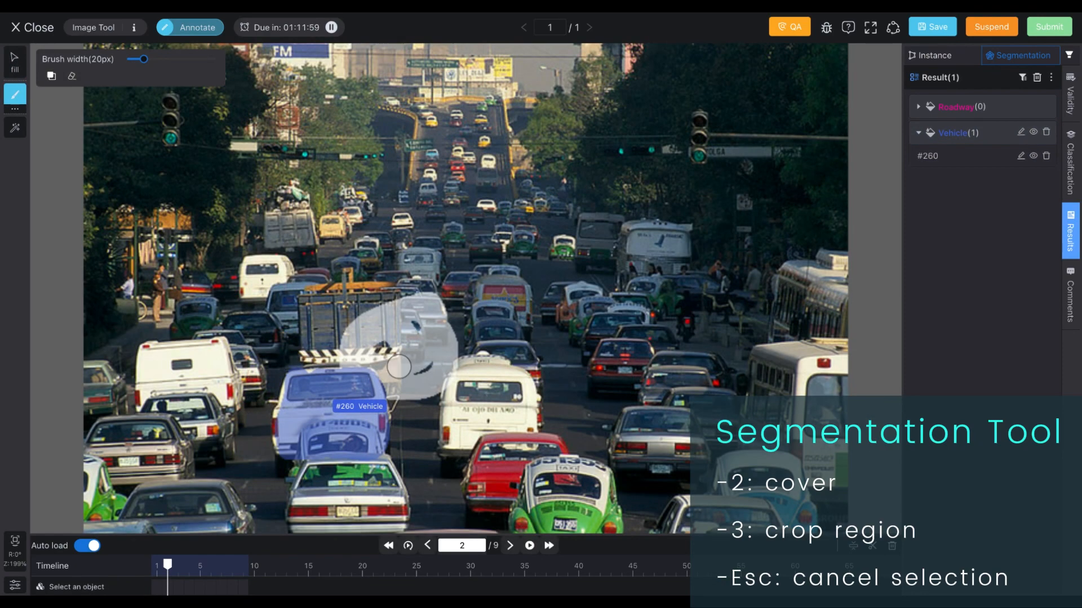
Step: Paint brush strokes above the vehicle mask with cover mode enabled
mouse_move(398, 367)
mouse_down()
mouse_move(412, 333)
mouse_move(445, 353)
mouse_move(360, 360)
mouse_up()
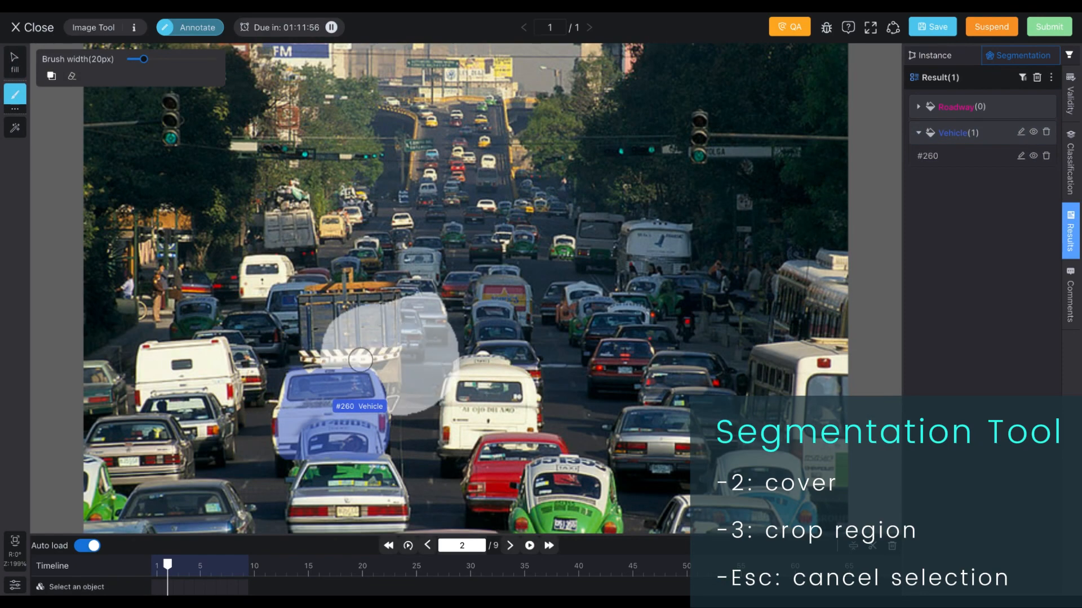
click(412, 331)
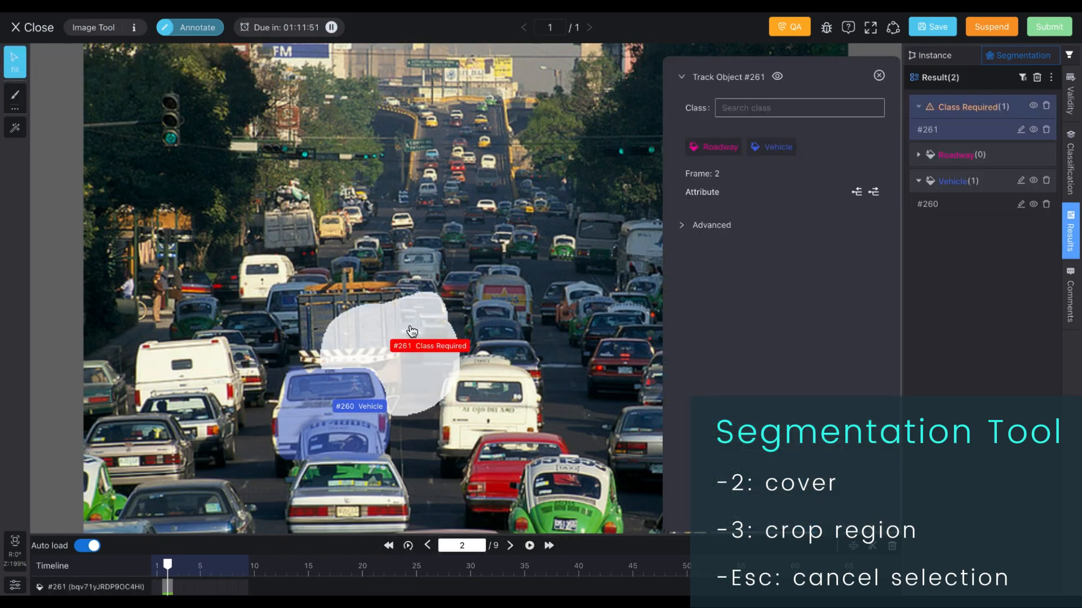
drag(411, 331, 457, 304)
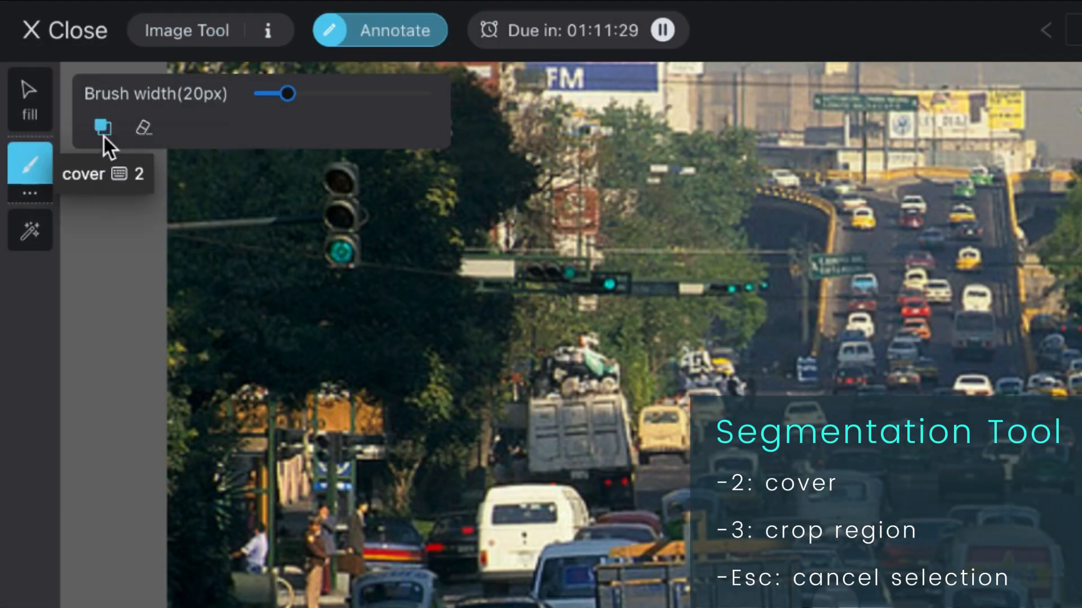
click(104, 133)
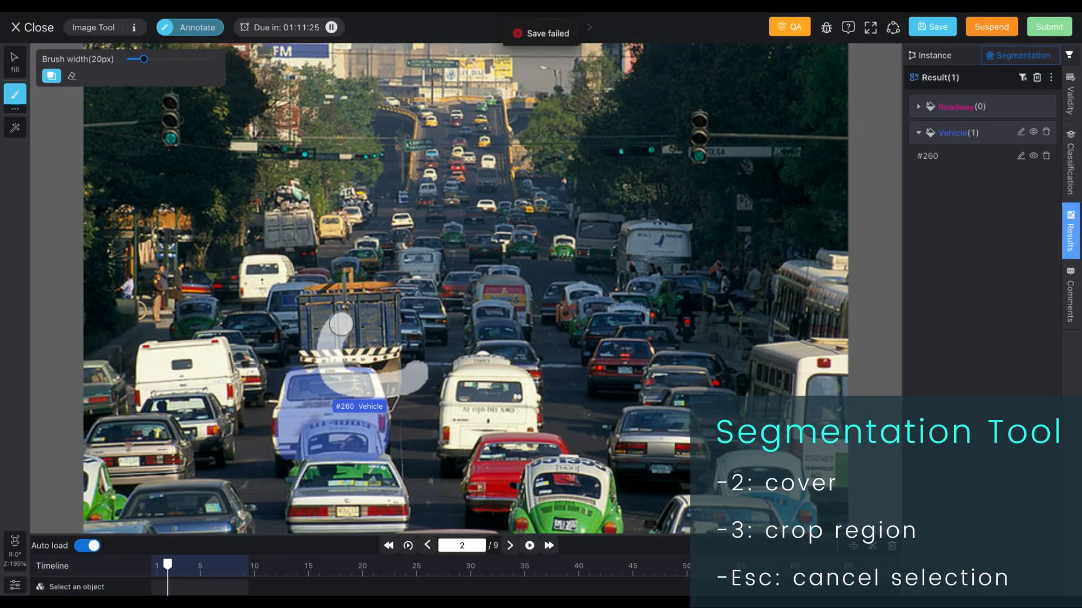
mouse_move(418, 380)
mouse_down()
mouse_move(324, 338)
mouse_move(459, 335)
mouse_up()
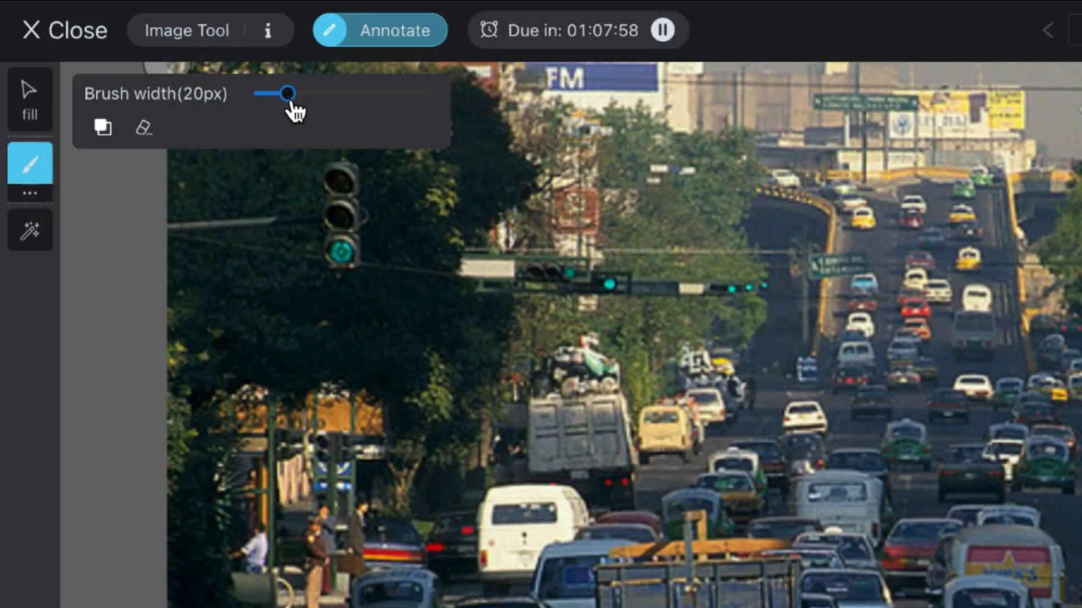
Step: Paint strokes along the road with the brush width at 58 px, then at 10 px
drag(287, 94, 355, 93)
drag(760, 335, 1025, 394)
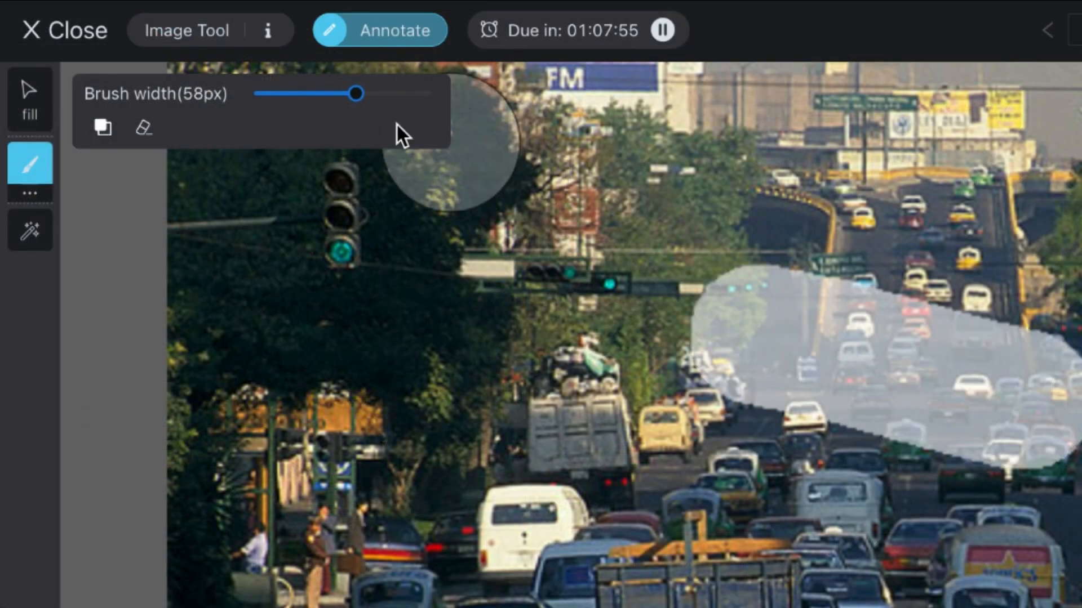
drag(355, 92, 273, 104)
drag(716, 459, 1037, 555)
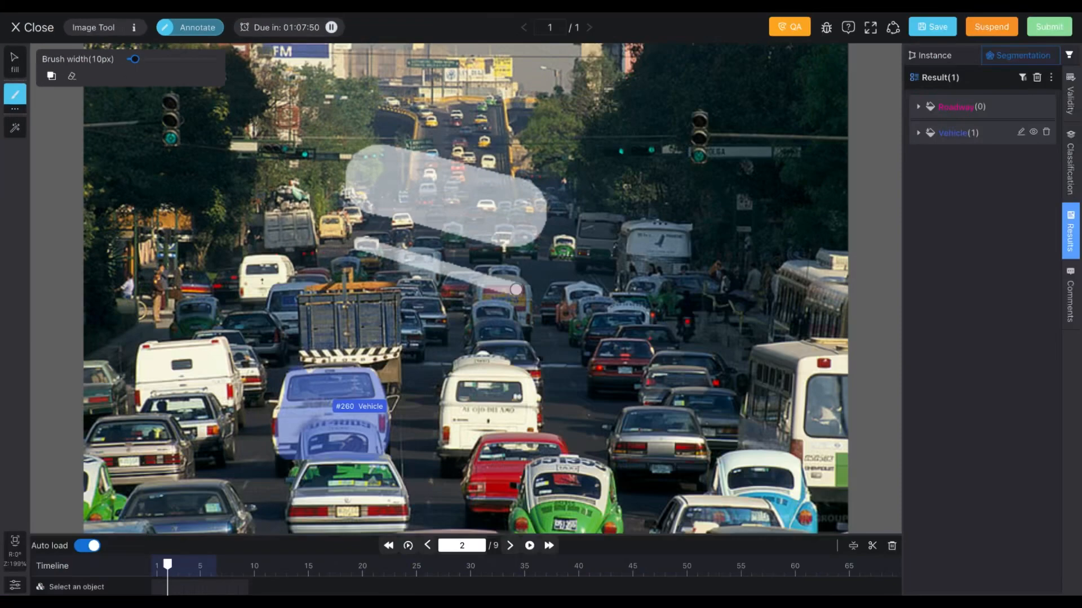
Step: Switch to the Polygon segmentation tool and draw a polygon region over the buses on the right
click(15, 113)
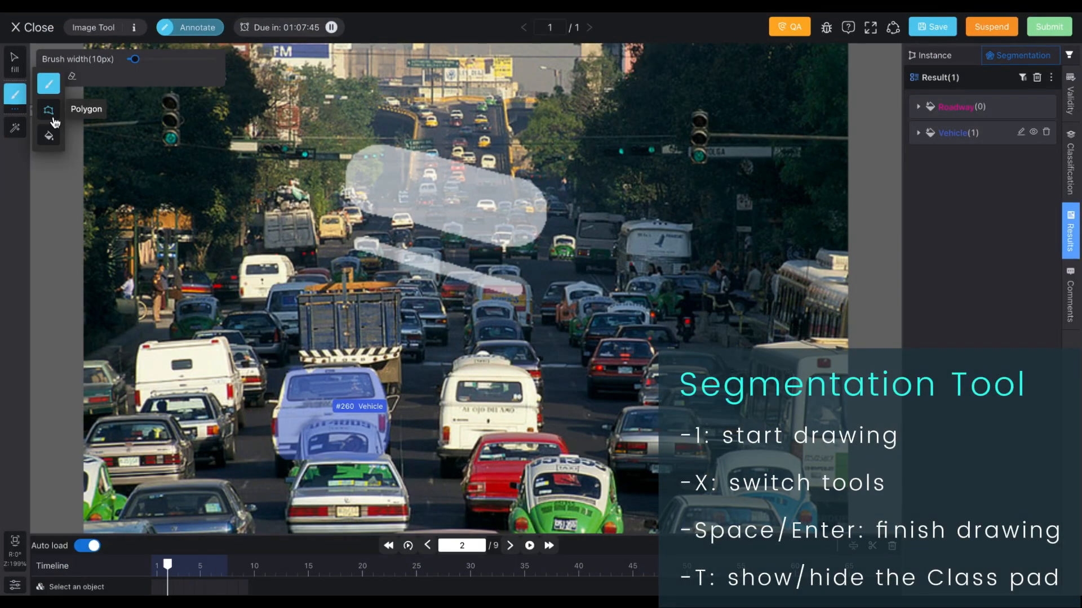
click(54, 122)
click(656, 137)
click(596, 200)
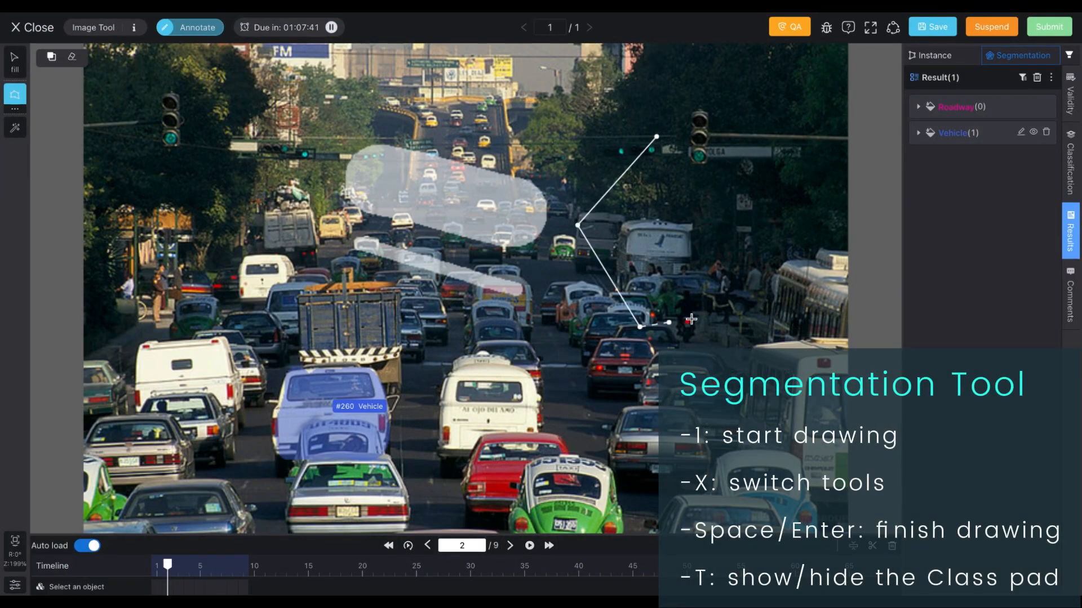
click(788, 216)
key(Return)
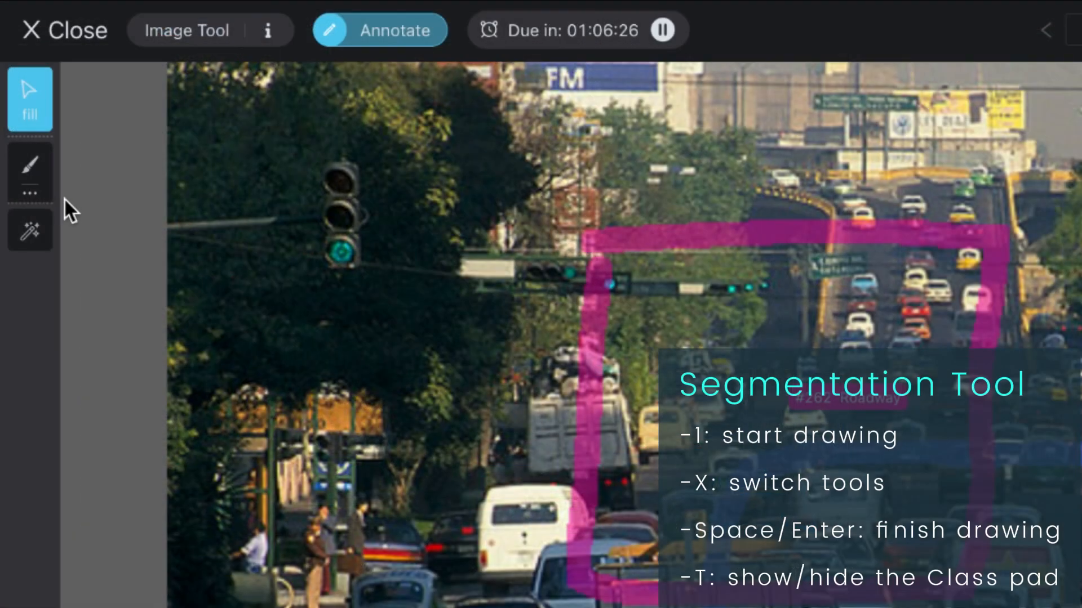
Step: Switch to the Fill tool and fill the inside of the Roadway outline
click(38, 198)
click(100, 248)
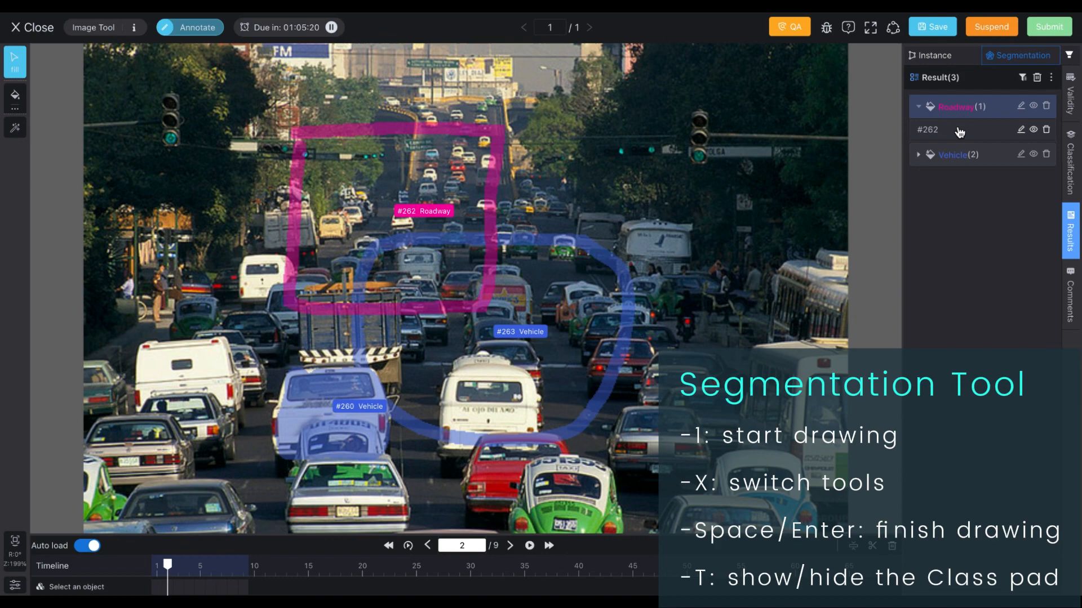
click(959, 132)
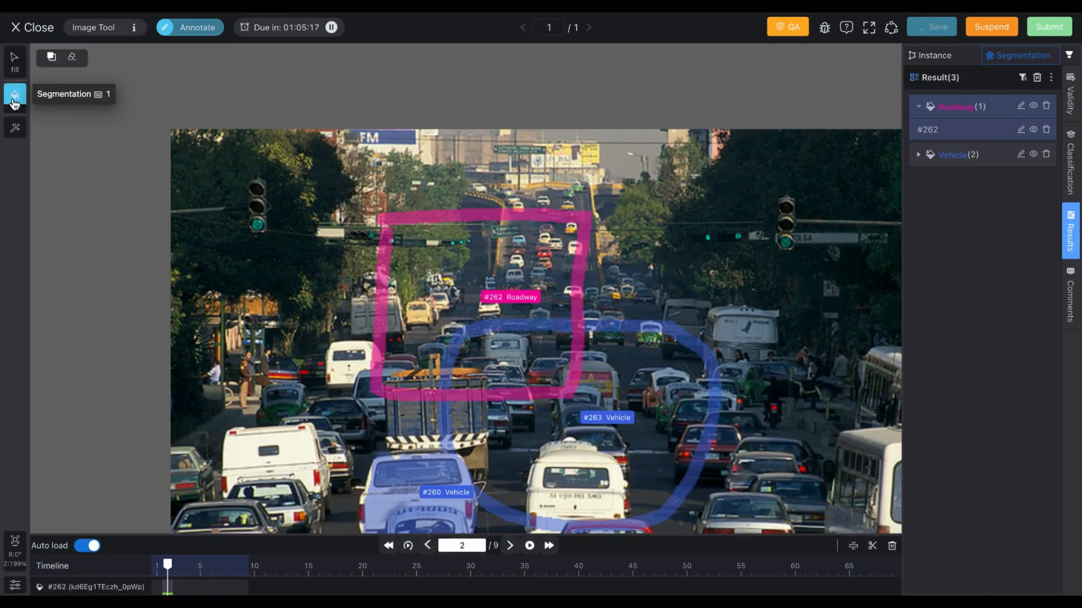
click(535, 353)
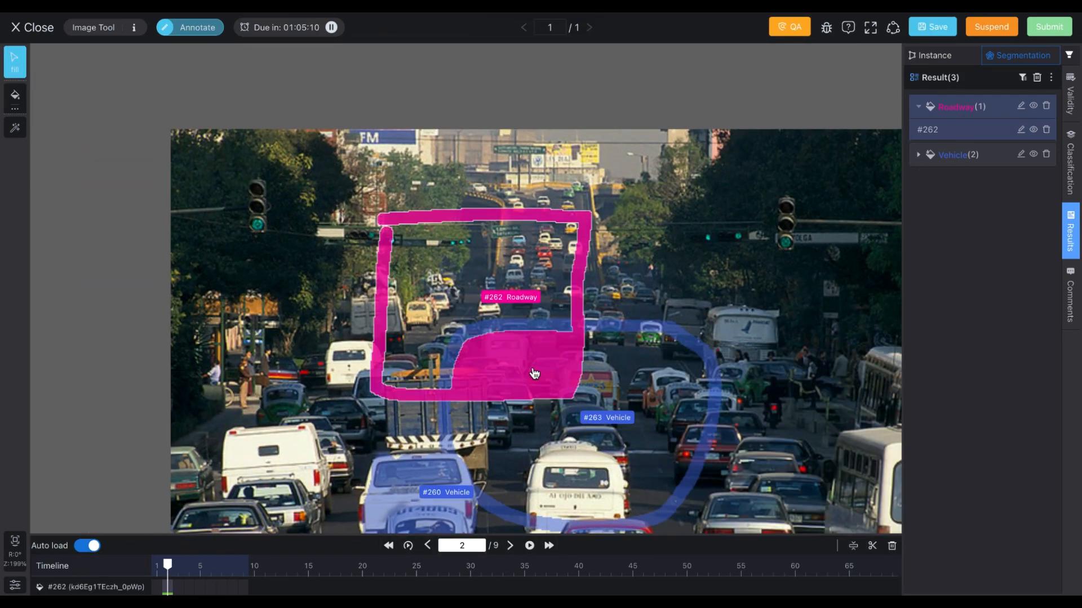
key(Escape)
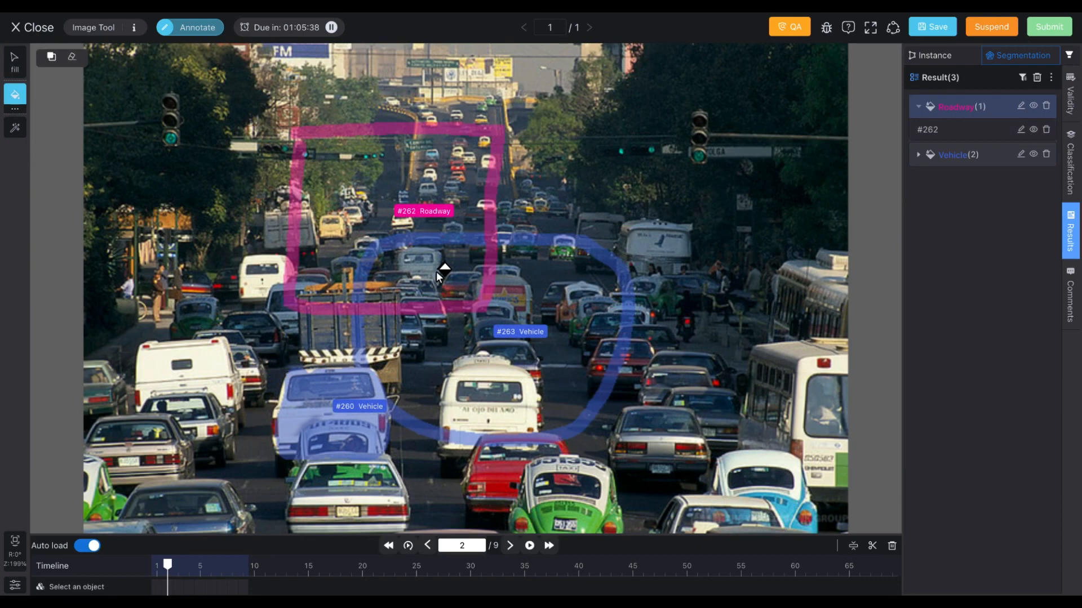
Step: Fill the region inside the Roadway and Vehicle outlines as a new Roadway mask and enable cover mode
click(438, 273)
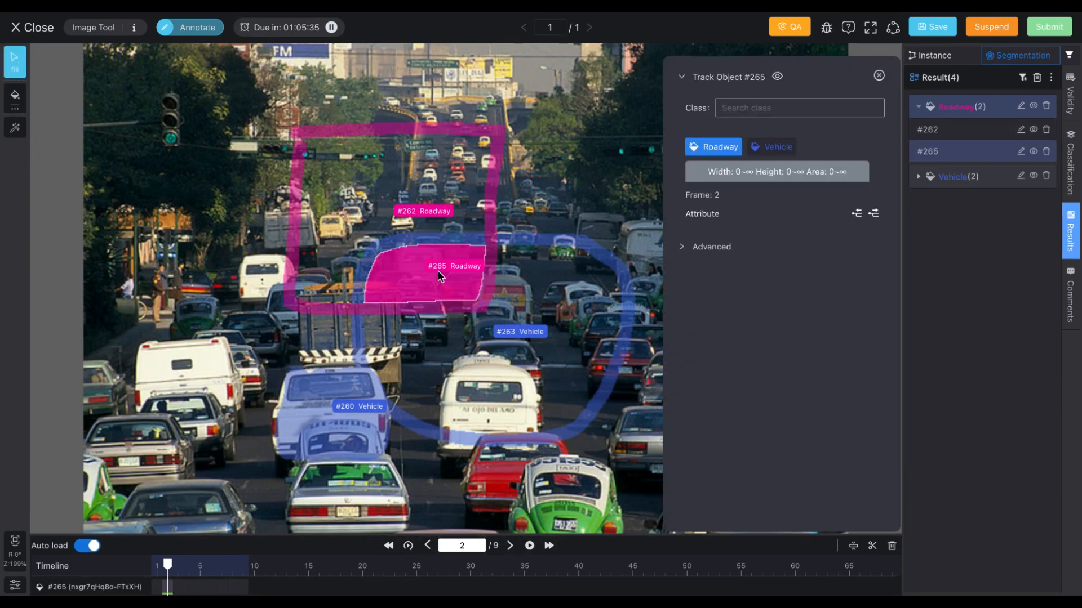
mouse_move(433, 280)
mouse_down()
mouse_move(532, 200)
mouse_move(573, 183)
mouse_move(450, 270)
mouse_up()
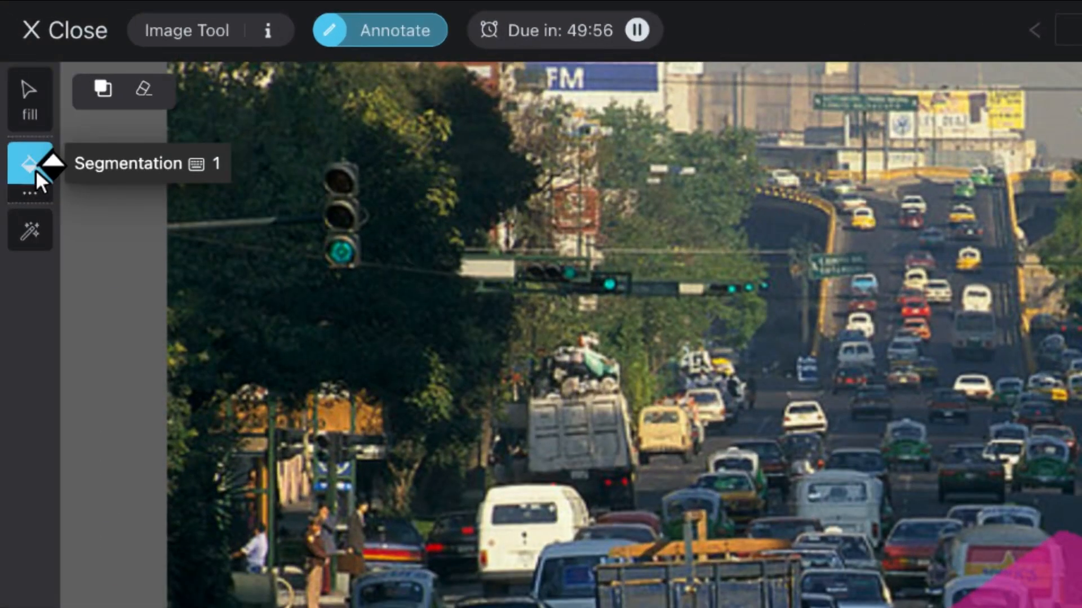
click(103, 90)
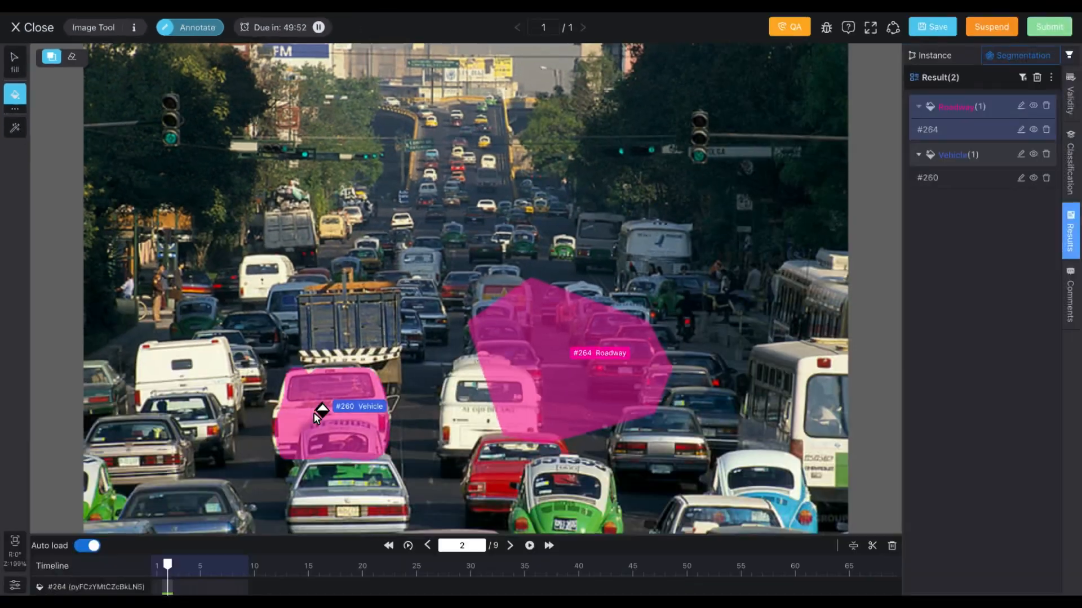